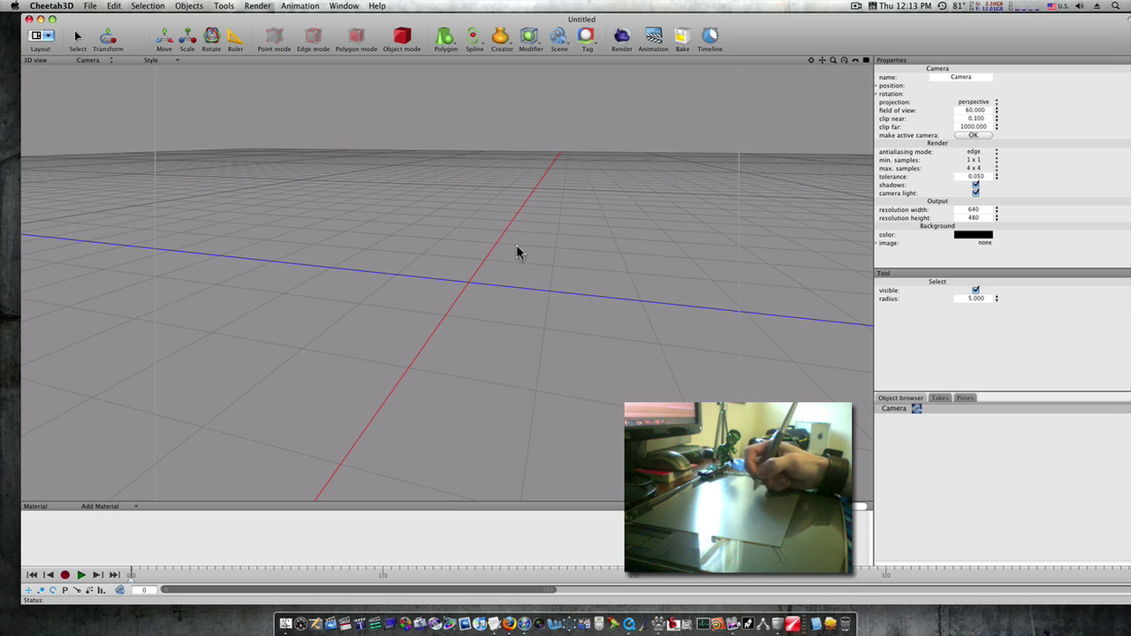
Step: Add a box primitive to the scene and convert it to an editable polygon object
drag(786, 25, 767, 26)
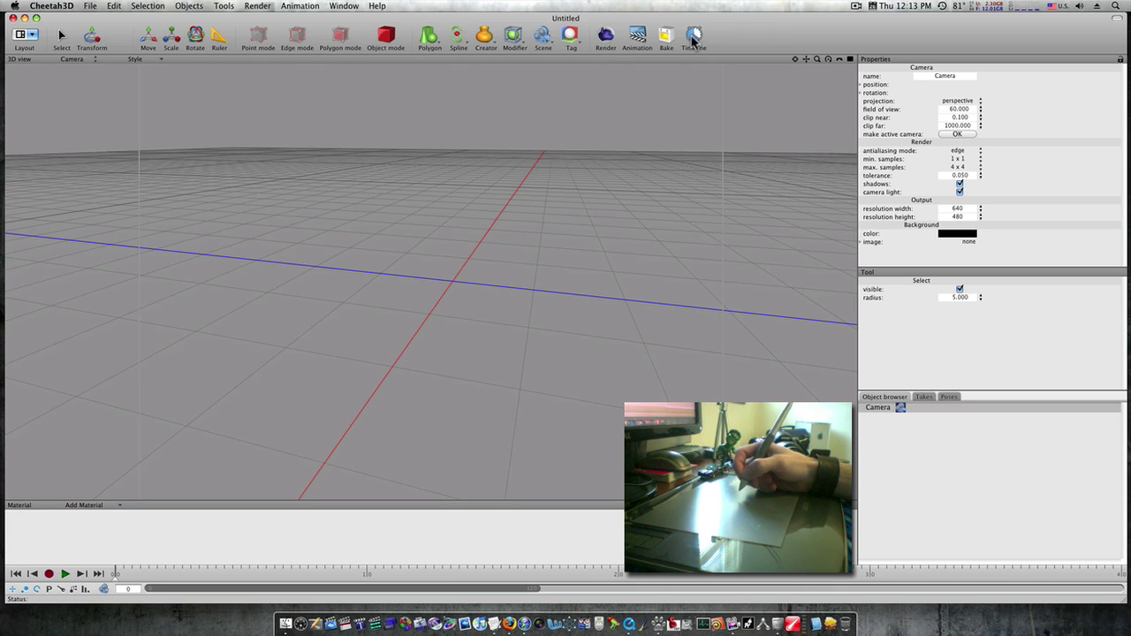
click(427, 37)
click(444, 78)
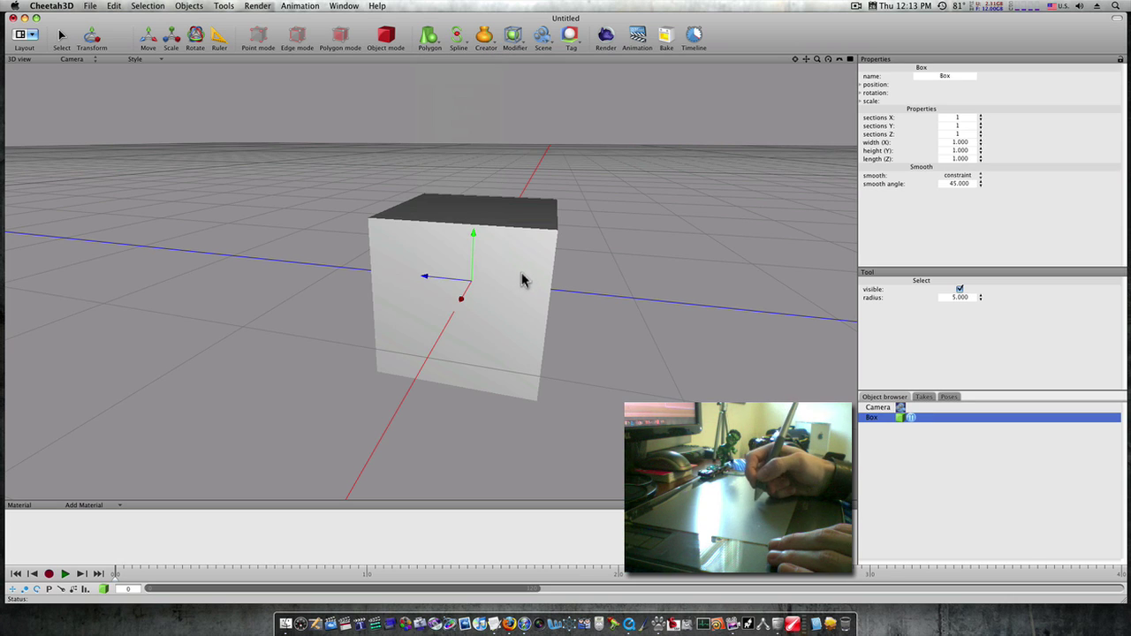
double_click(901, 419)
Step: Apply one Catmull-Clark subdivision to the box to round it into a faceted ball
click(499, 322)
alt+drag(500, 321, 503, 318)
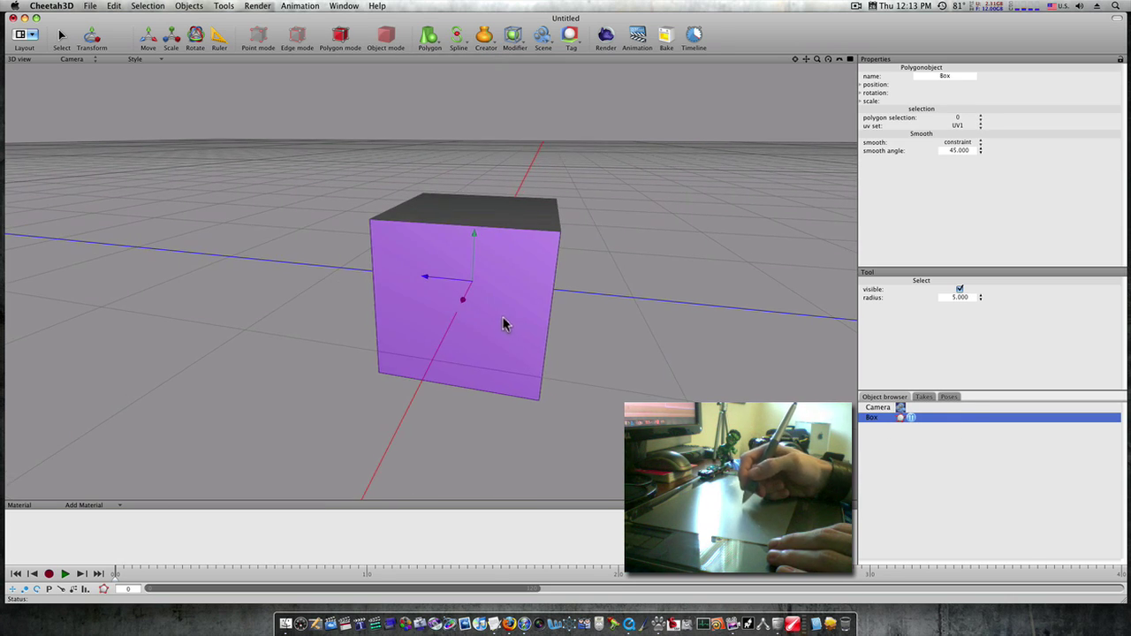
right_click(498, 323)
right_click(499, 329)
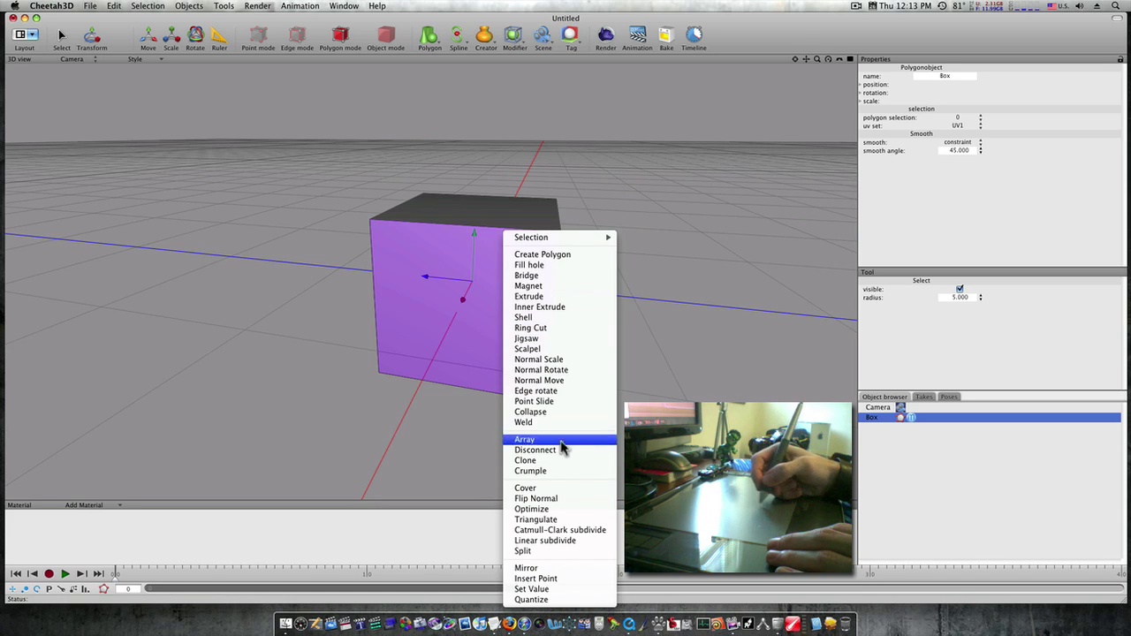
click(590, 531)
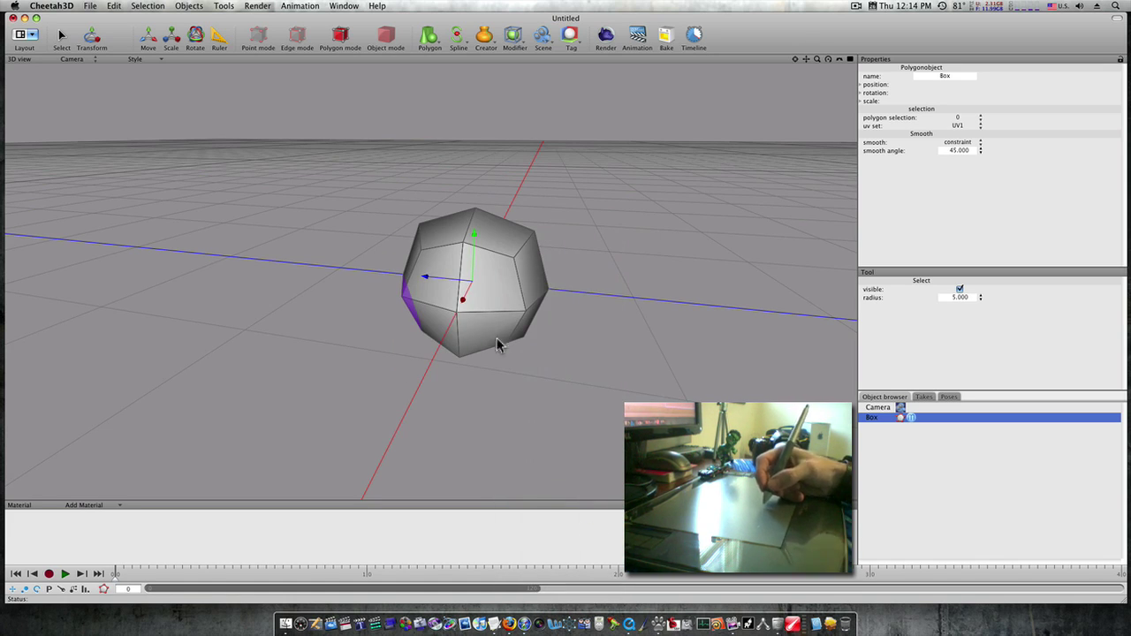
Step: Inner Extrude the upper-left front face of the ball to form a narrow border for the first eye socket
alt+drag(499, 339, 538, 356)
right_drag(540, 362, 550, 351)
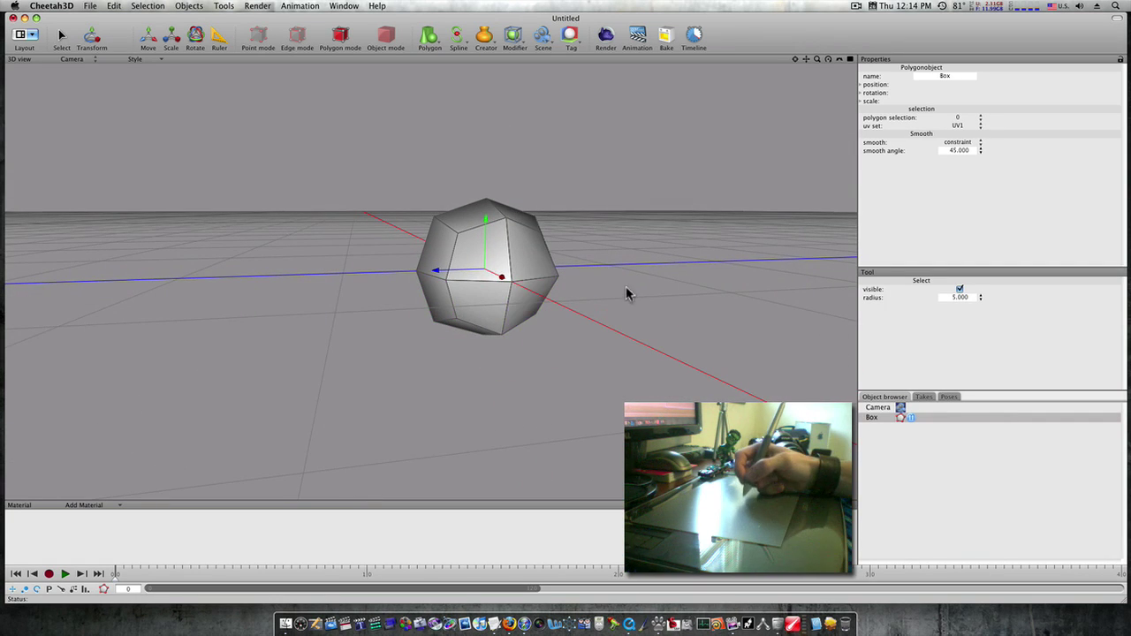
mouse_move(631, 293)
right_down()
mouse_move(608, 302)
mouse_move(633, 285)
right_up()
right_drag(580, 318, 671, 303)
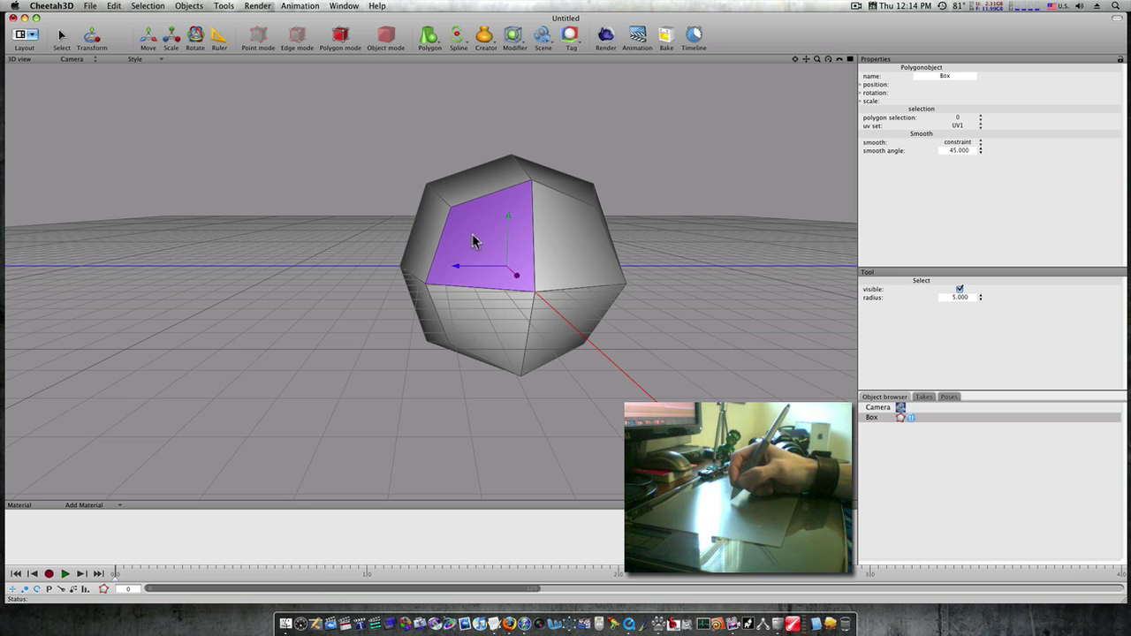
right_click(477, 234)
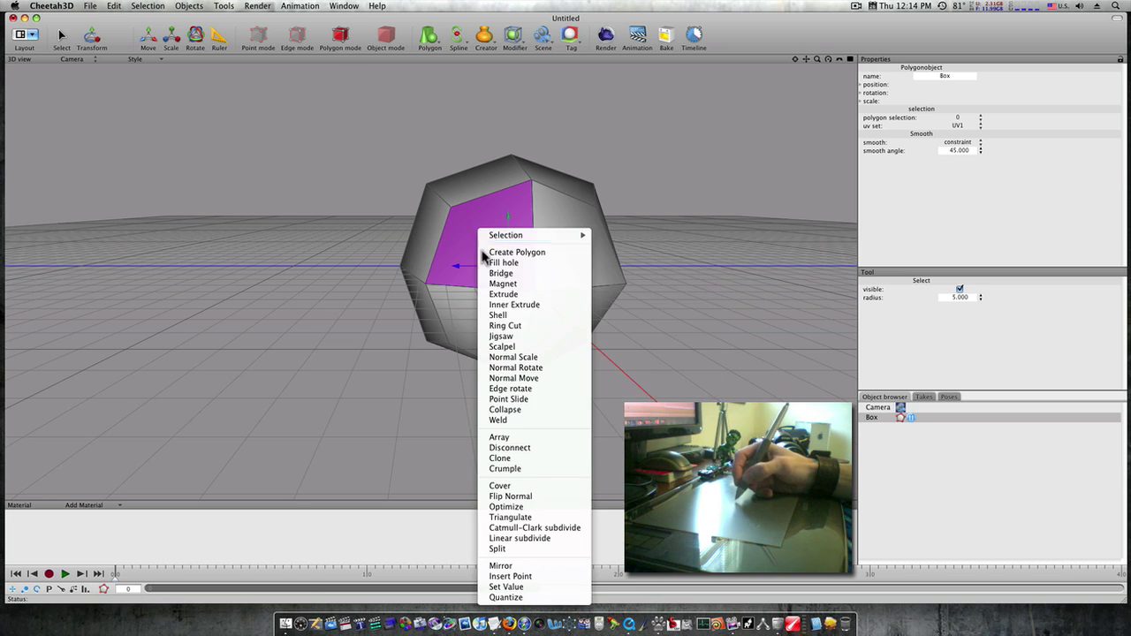
click(534, 306)
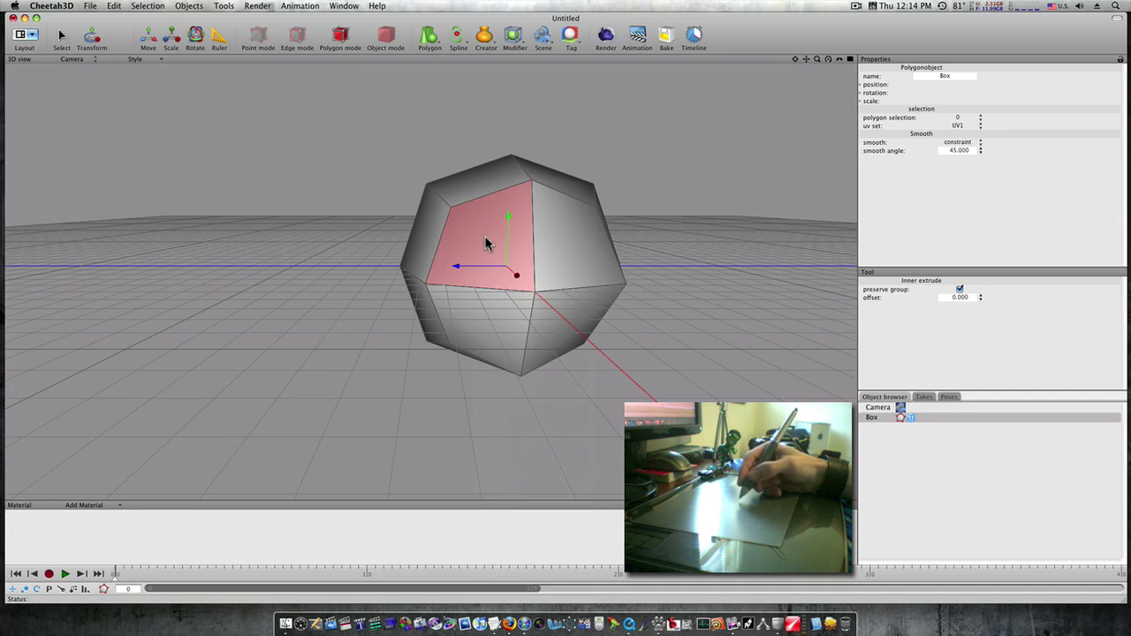
drag(485, 242, 493, 245)
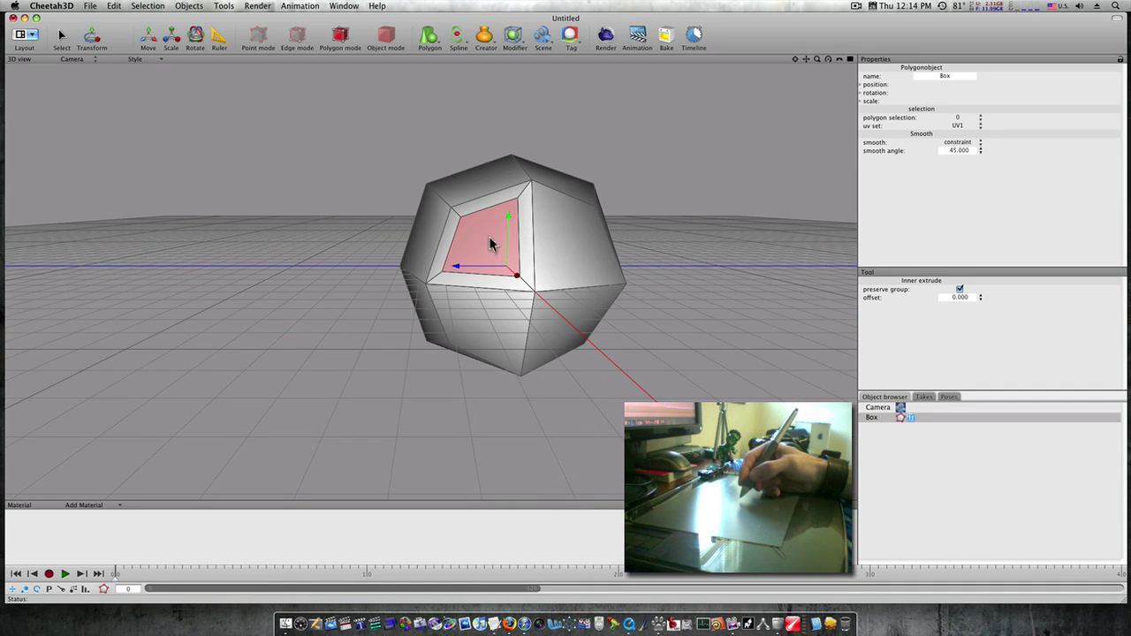
Step: Extrude the inset eye face inward and move it deeper into the ball to hollow out the first eye socket
right_click(492, 245)
click(509, 296)
drag(500, 251, 404, 294)
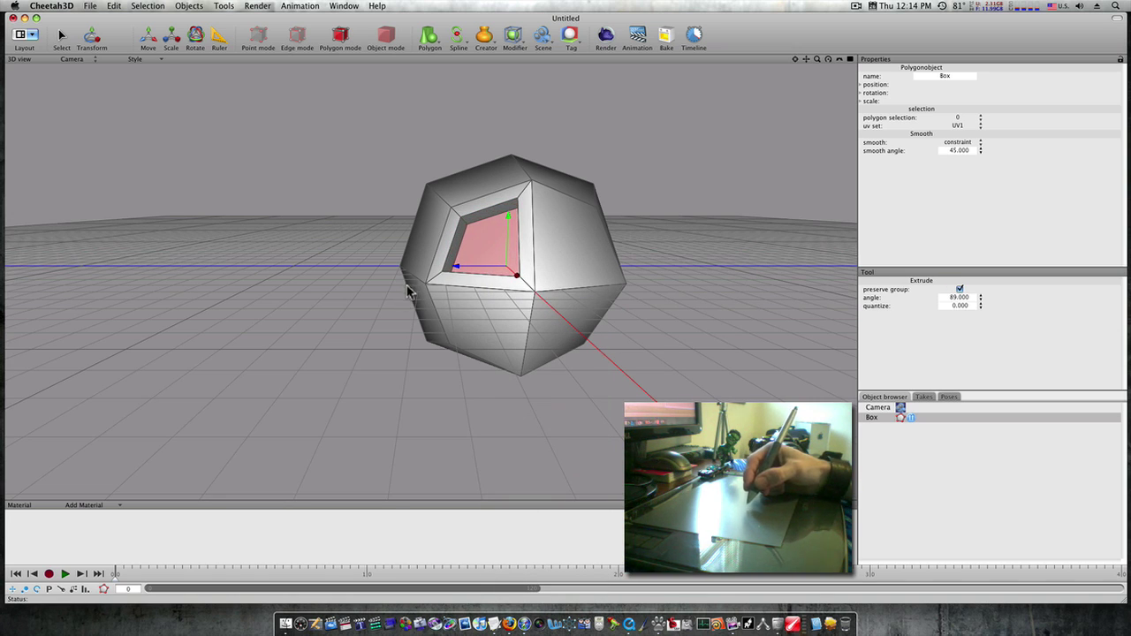
key(w)
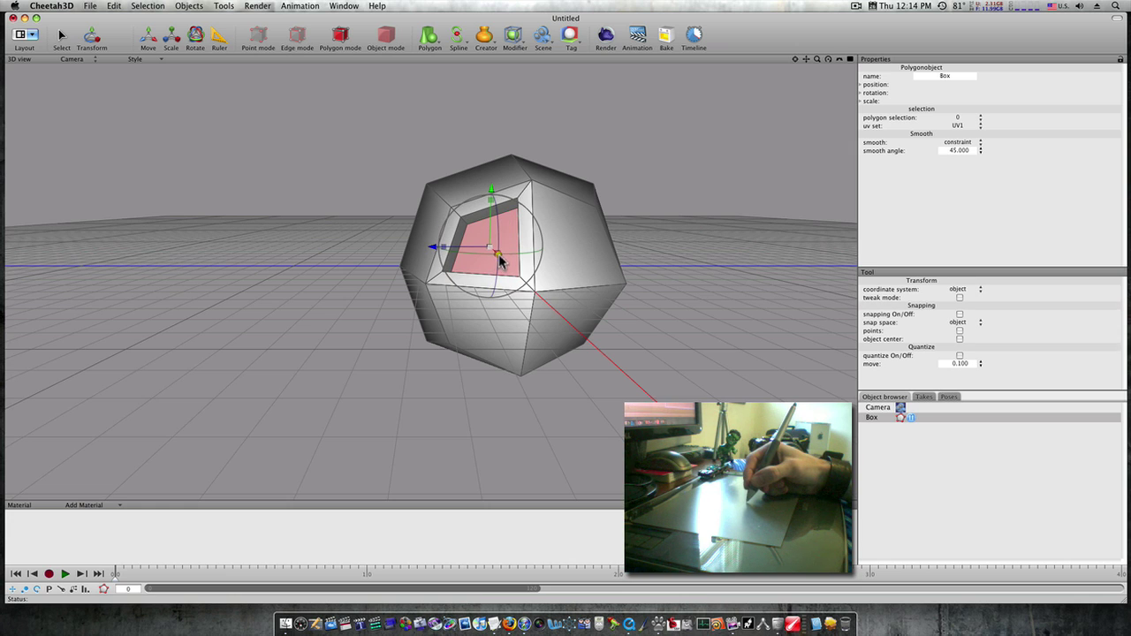
drag(498, 253, 486, 244)
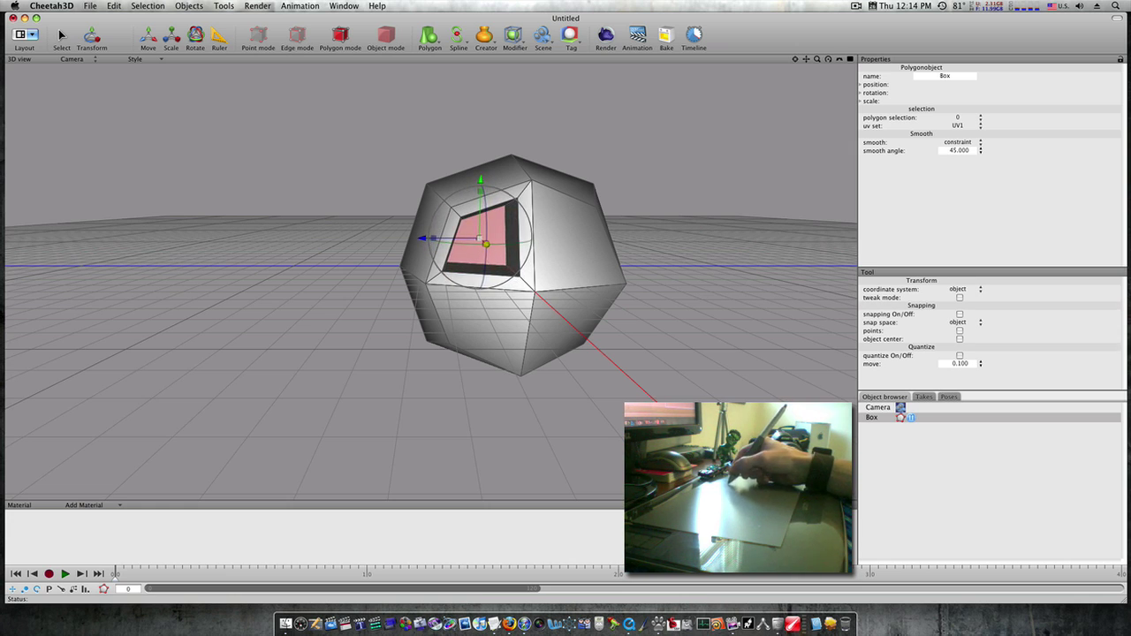
Step: Inner Extrude the upper-right front face to form a matching narrow border for the second eye socket
alt+drag(627, 389, 608, 313)
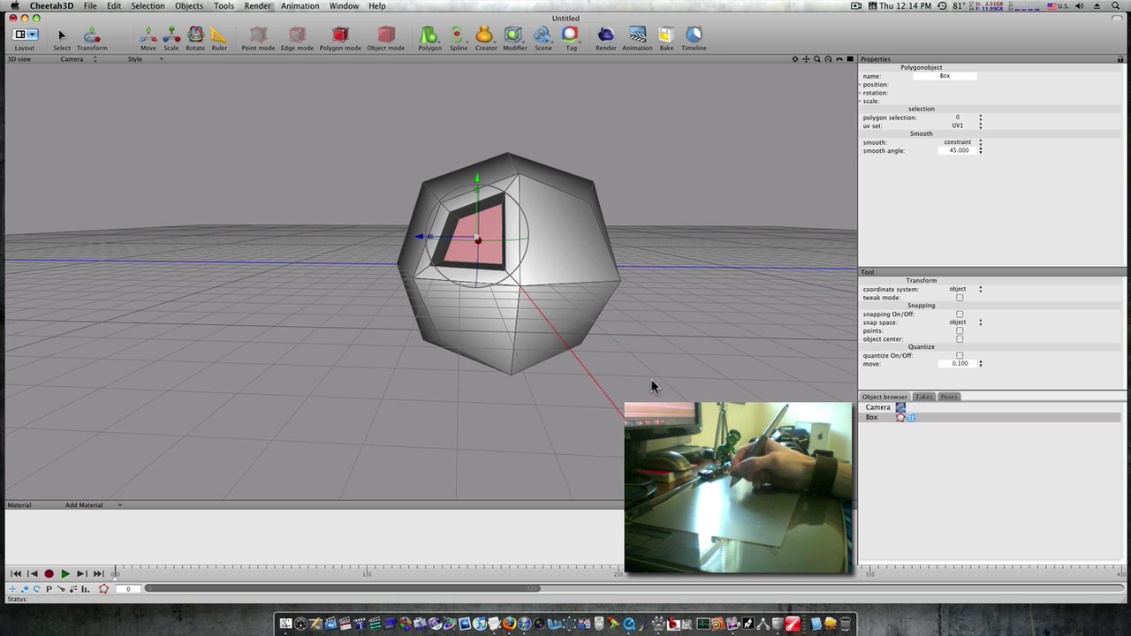
click(570, 257)
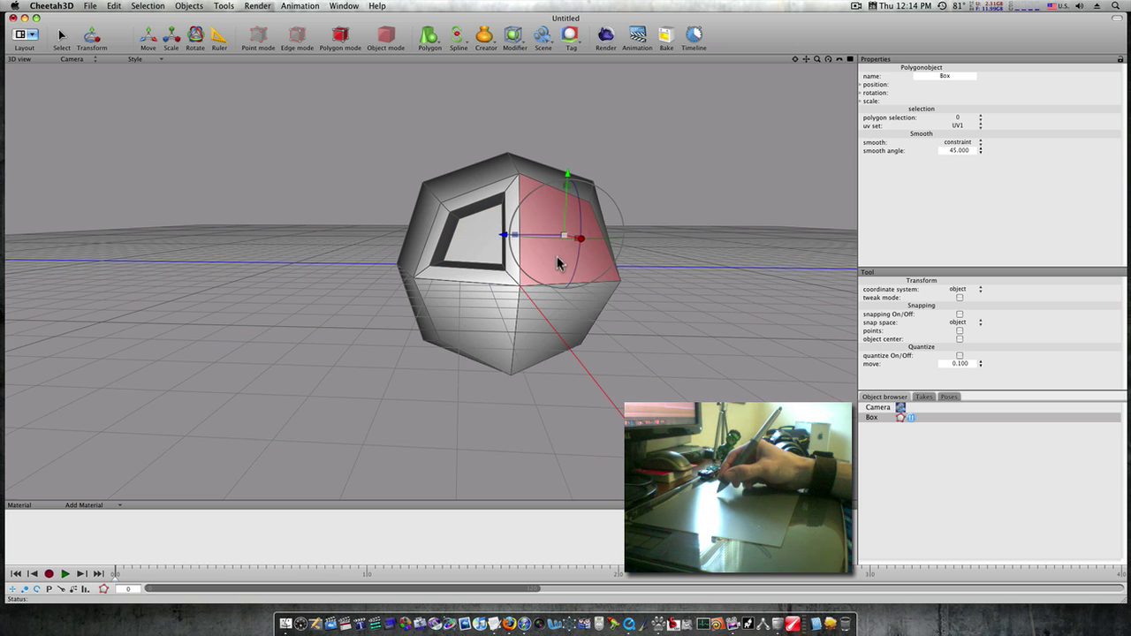
right_click(558, 262)
click(574, 309)
drag(566, 237, 573, 240)
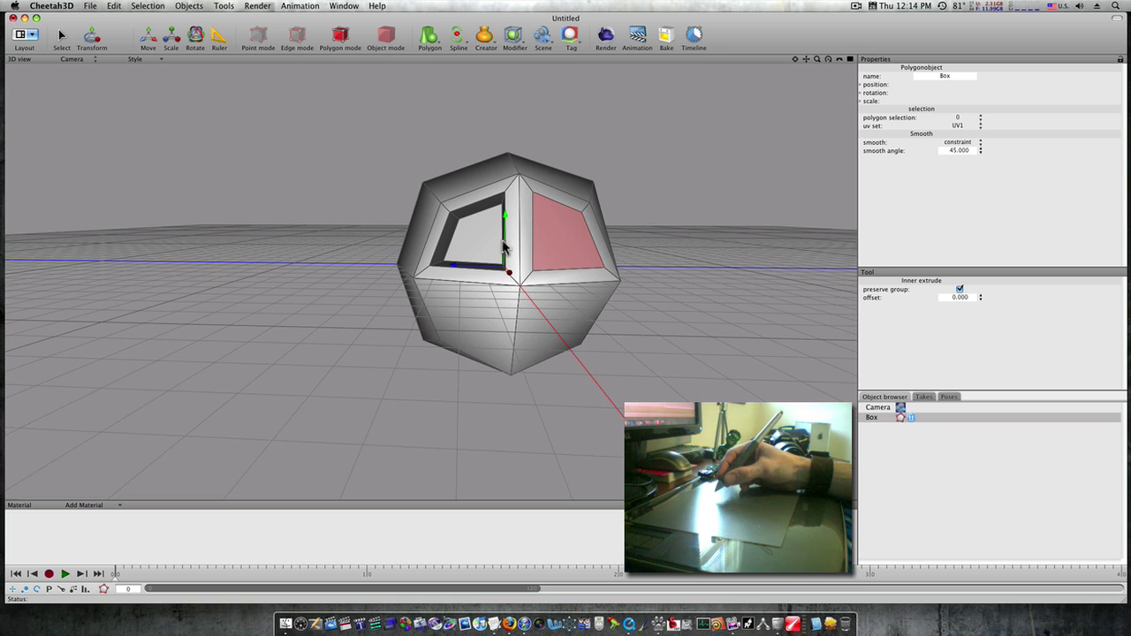
Step: Extrude the second inset eye face inward and move it deeper into the ball to hollow out its socket
right_click(551, 247)
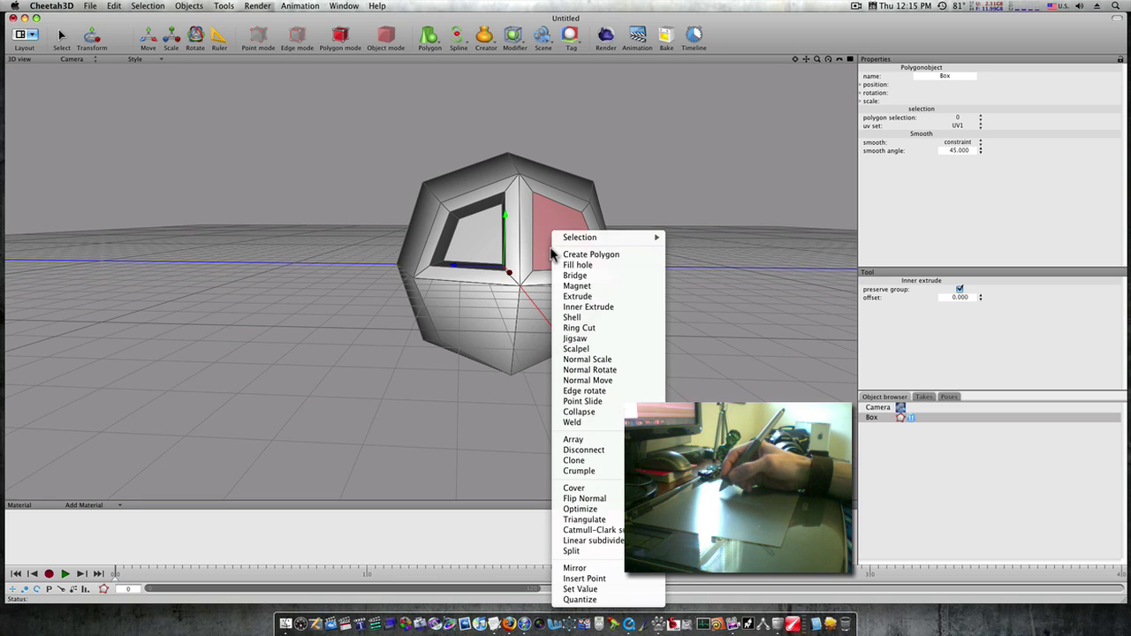
click(570, 297)
drag(560, 254, 466, 303)
key(w)
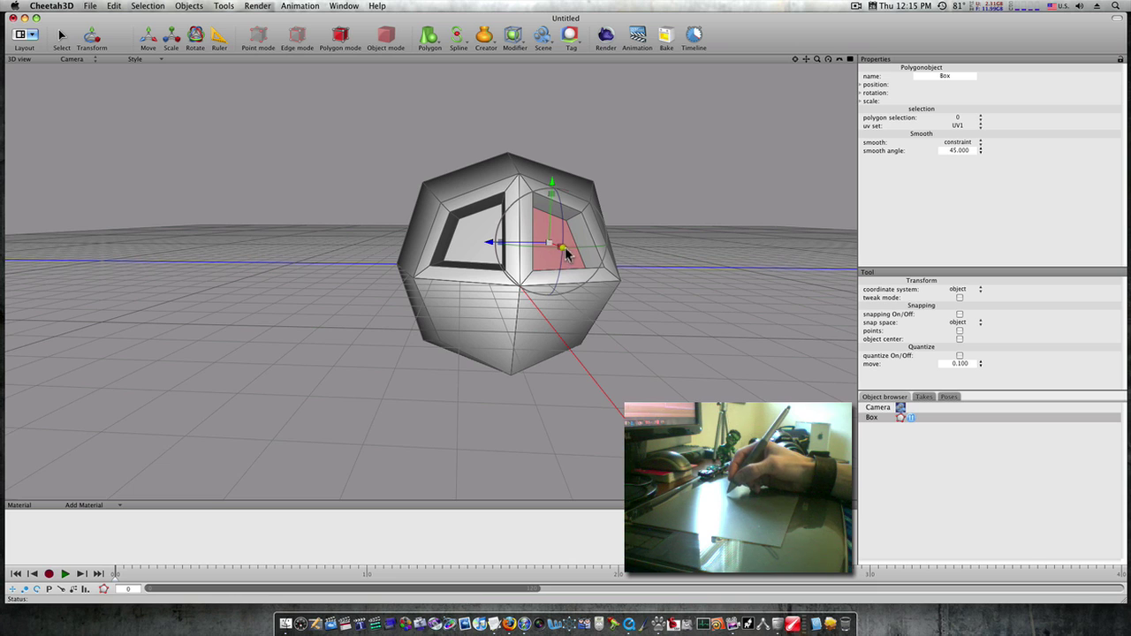
drag(562, 248, 535, 237)
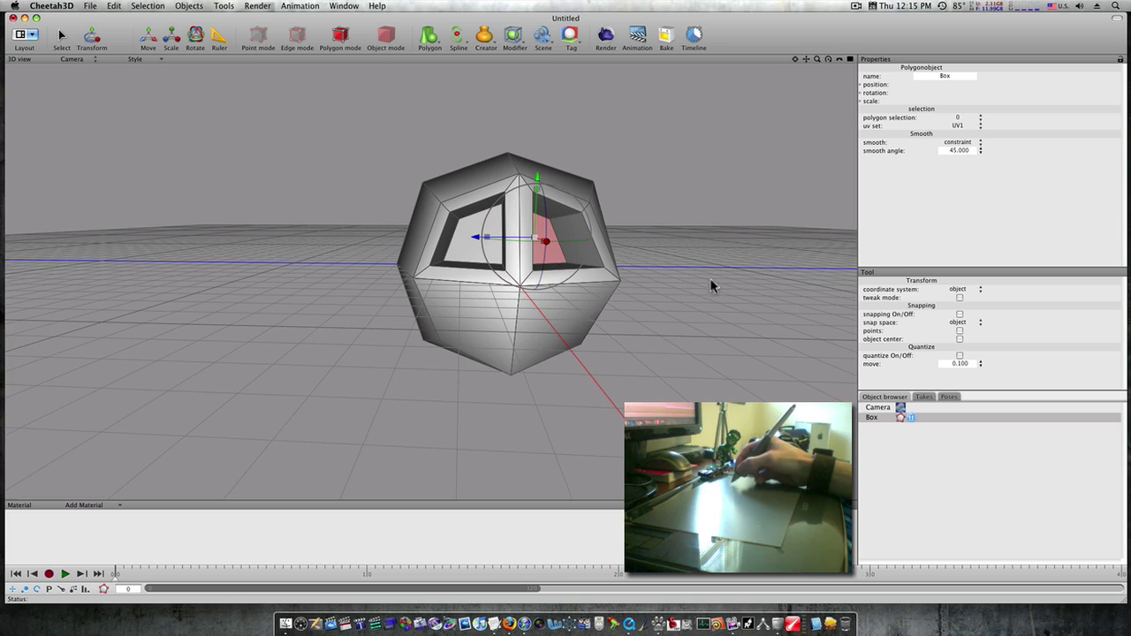
Step: Inner Extrude the lower-left front face beneath the first eye socket several times into nested insets
alt+drag(719, 274, 709, 288)
right_drag(712, 294, 507, 329)
click(487, 309)
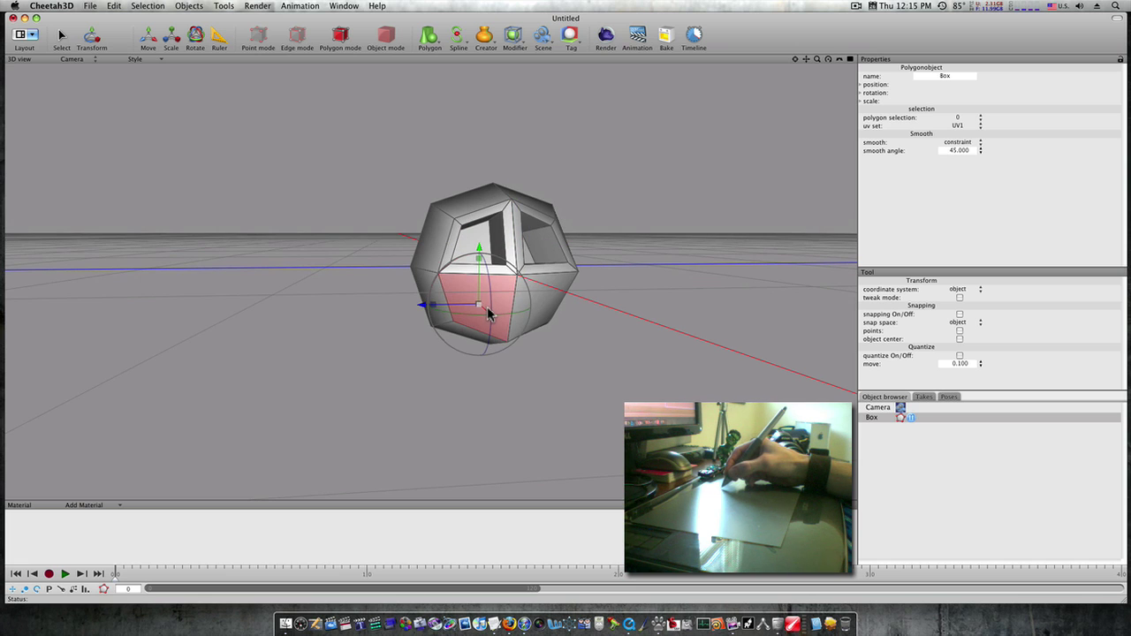
right_click(491, 316)
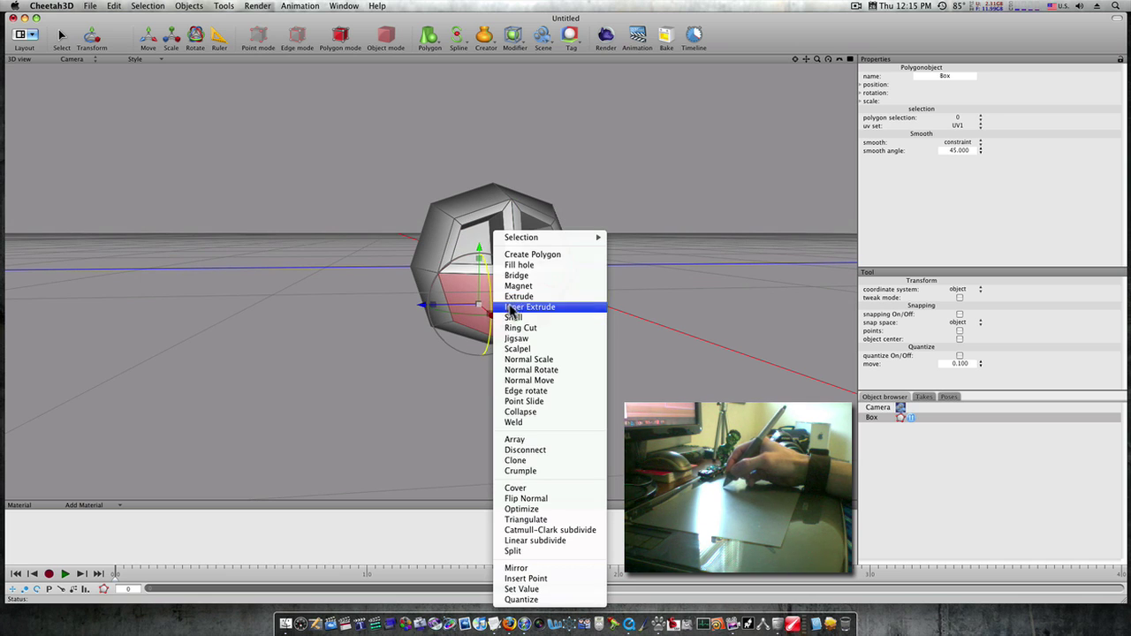
click(510, 306)
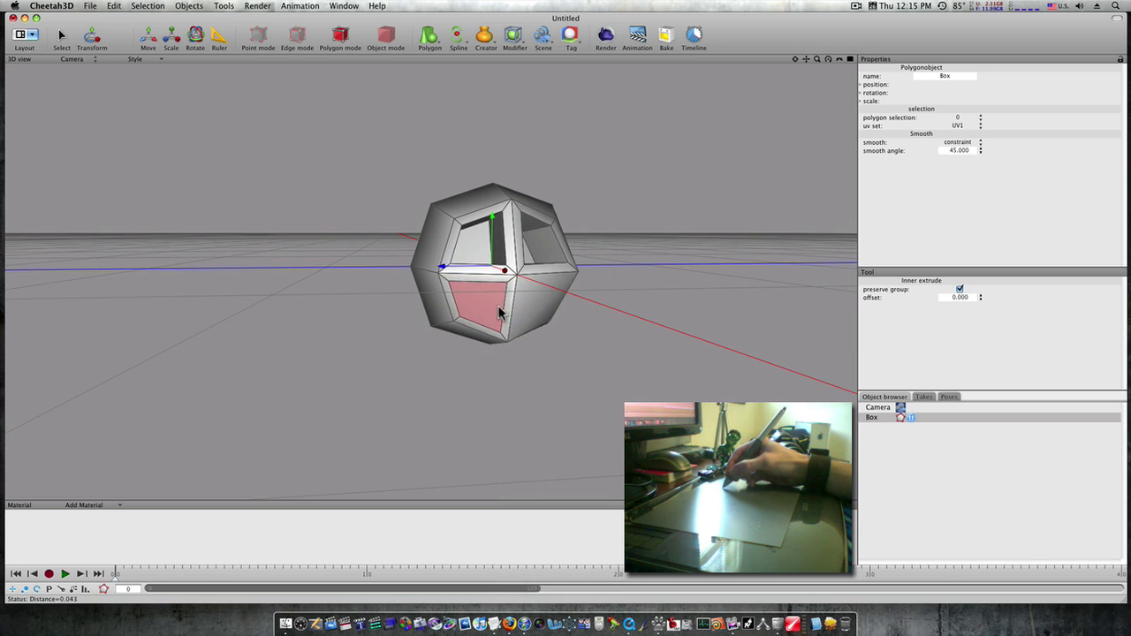
drag(499, 307, 527, 308)
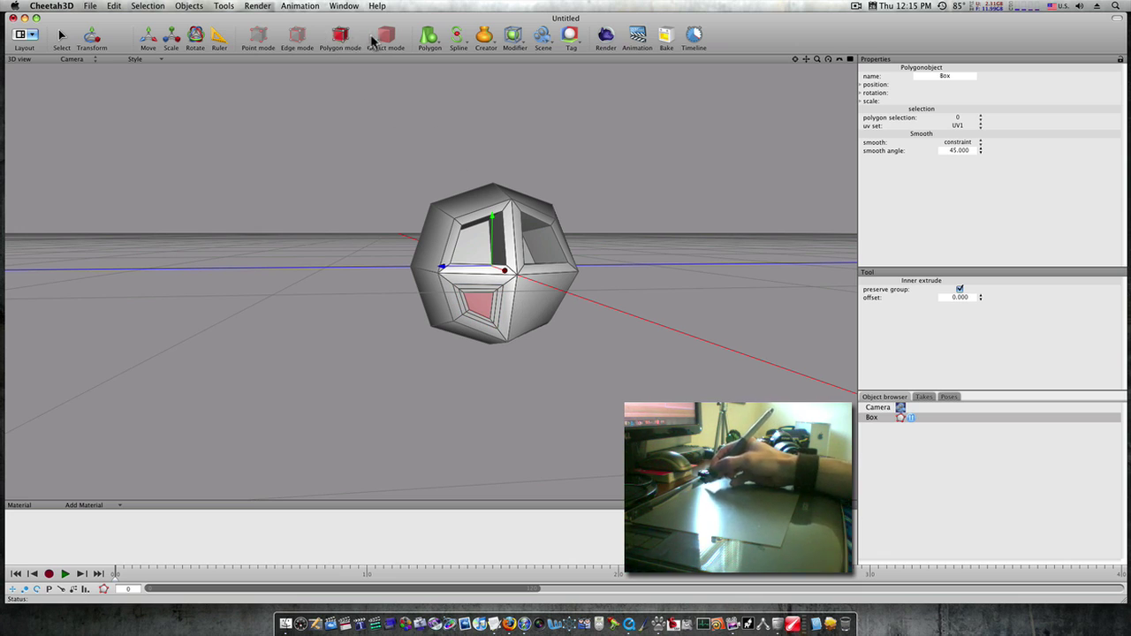
Step: Inner Extrude the lower-right front face beneath the second eye socket to form a matching narrow border
click(60, 46)
click(533, 312)
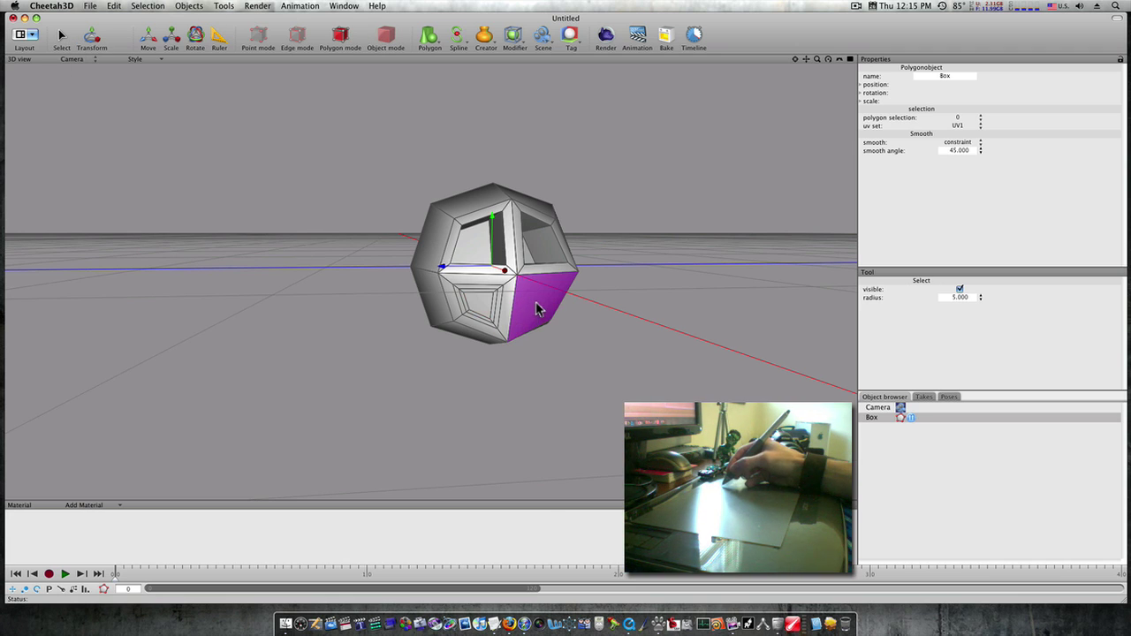
right_click(534, 311)
click(552, 308)
drag(548, 313, 560, 304)
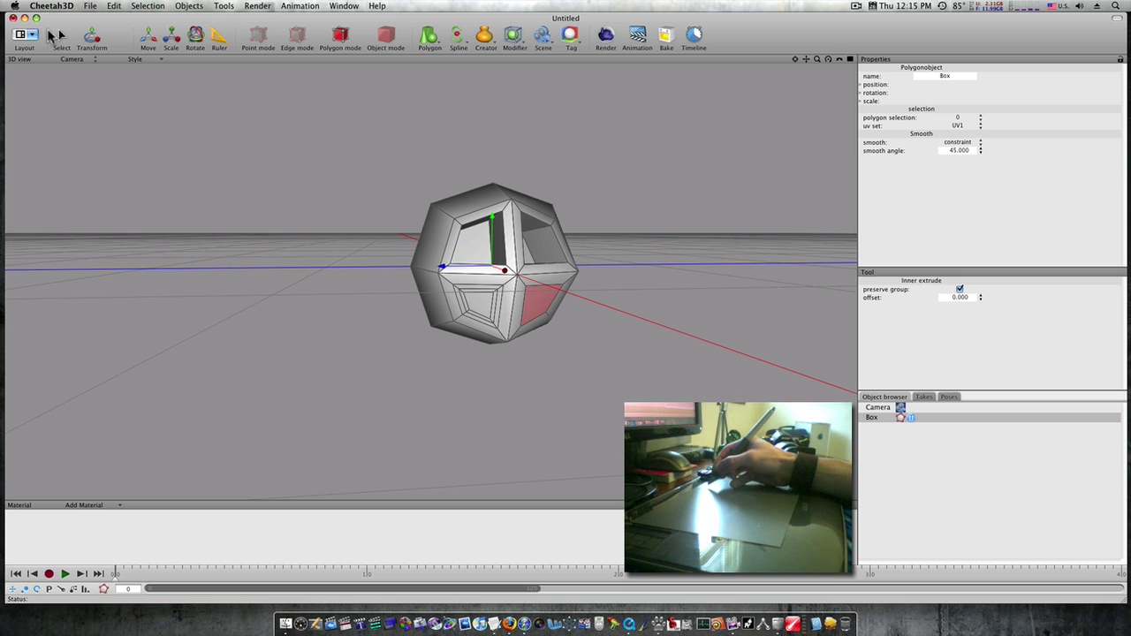
Step: Delete the inset faces of both lower front polygons and the strips dividing them to open one mouth hole
click(61, 36)
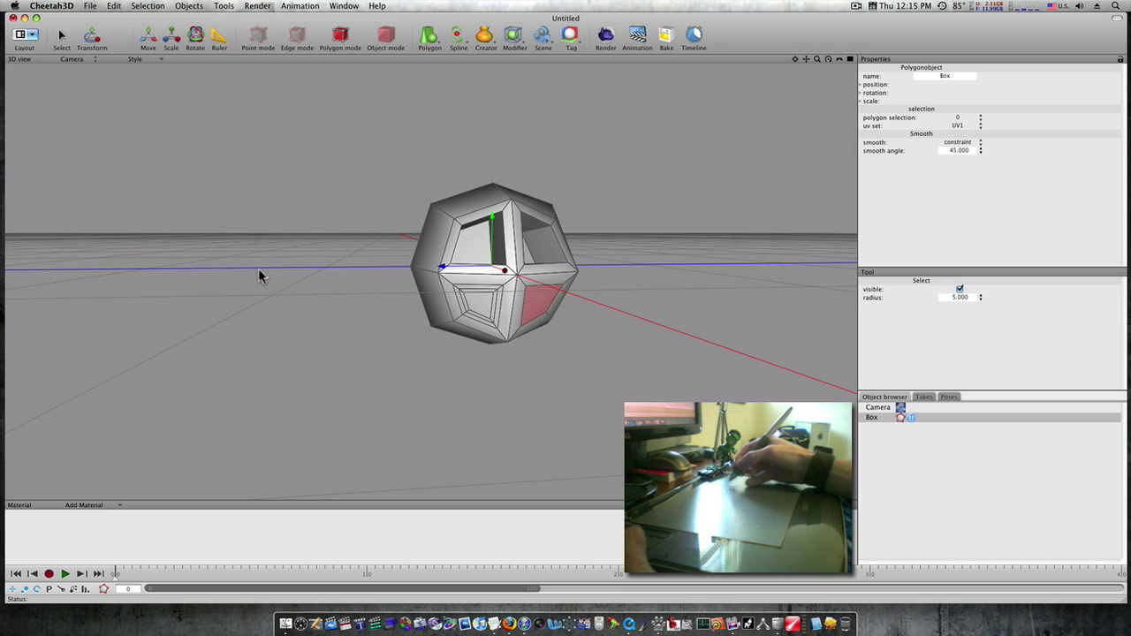
click(483, 310)
key(Delete)
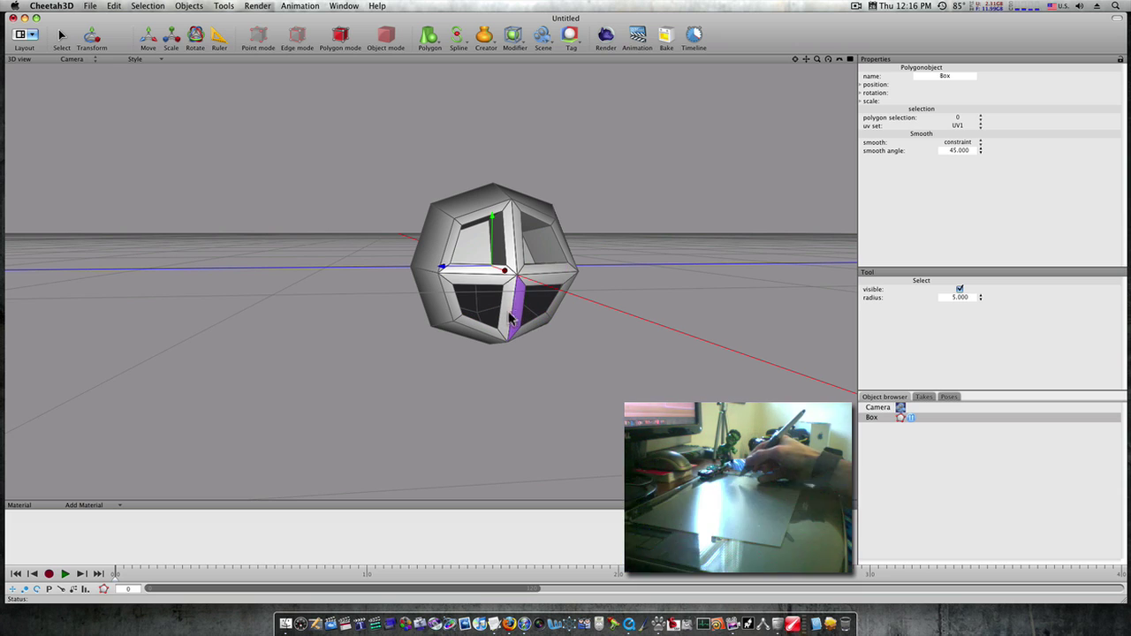
alt+drag(594, 344, 541, 305)
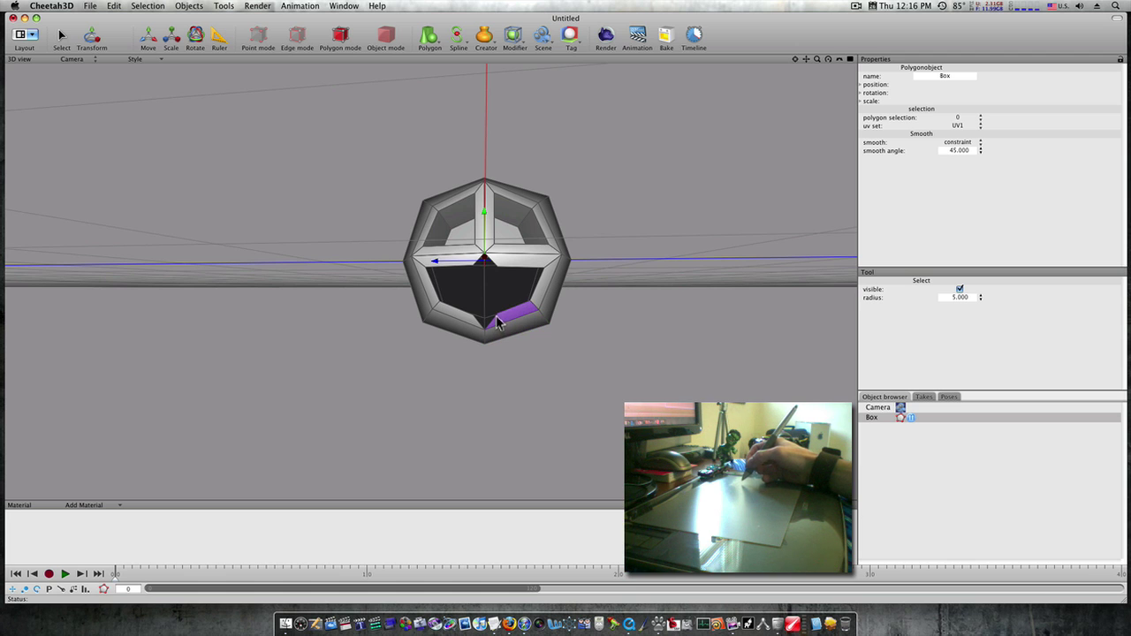
Step: Weld the paired points at the notches above and below the mouth opening to their middle, closing the rim
middle_drag(555, 348, 686, 398)
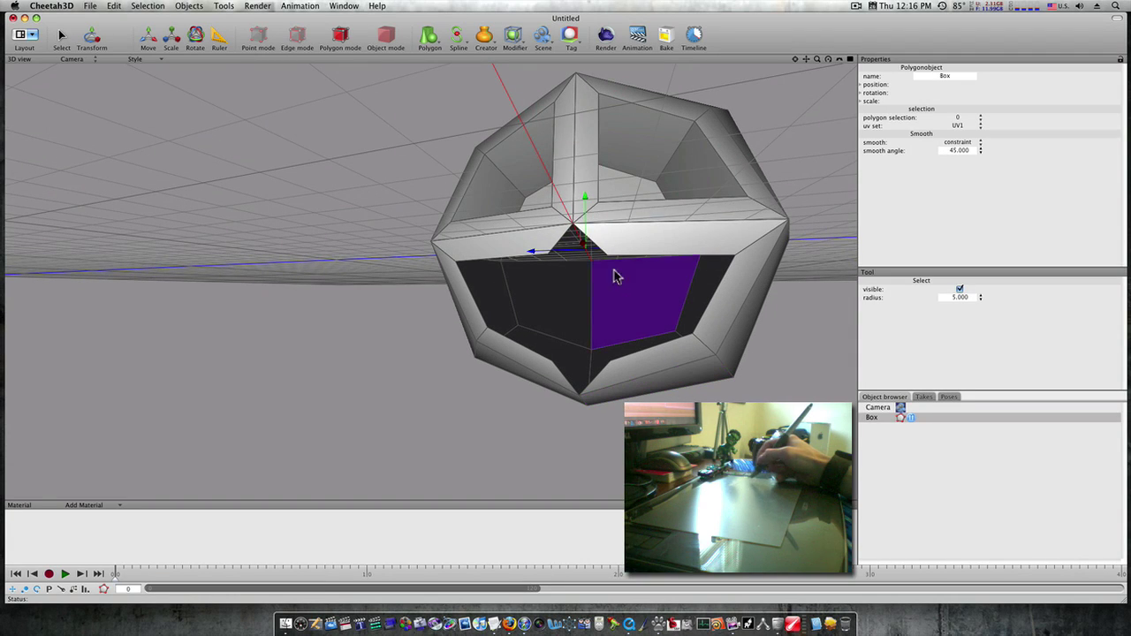
click(260, 37)
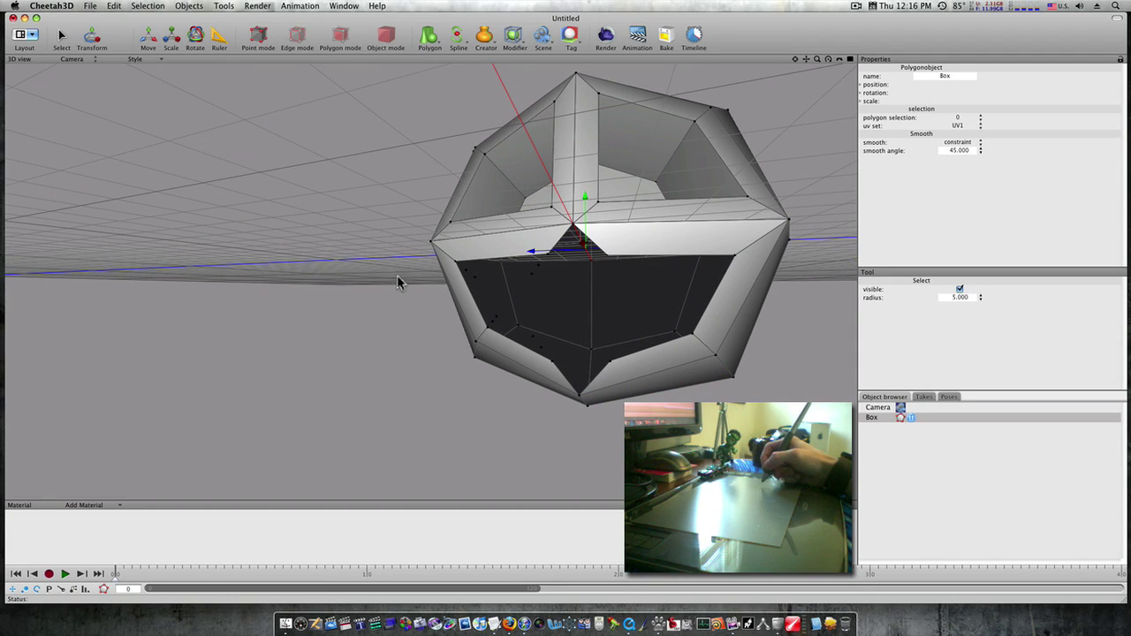
middle_drag(396, 281, 406, 284)
key(w)
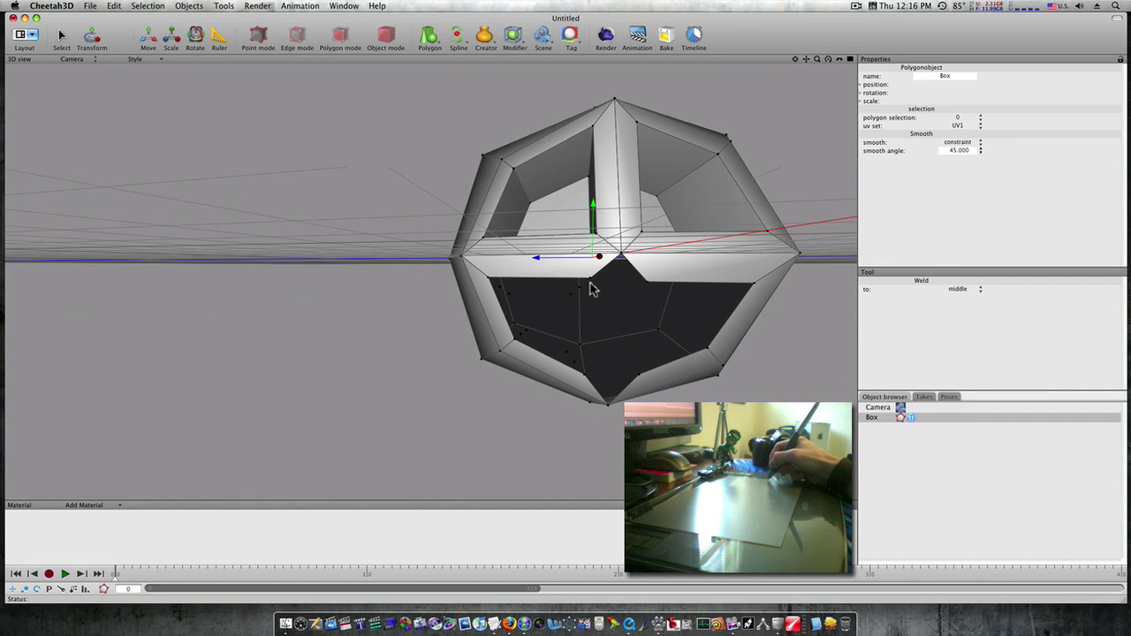
click(648, 283)
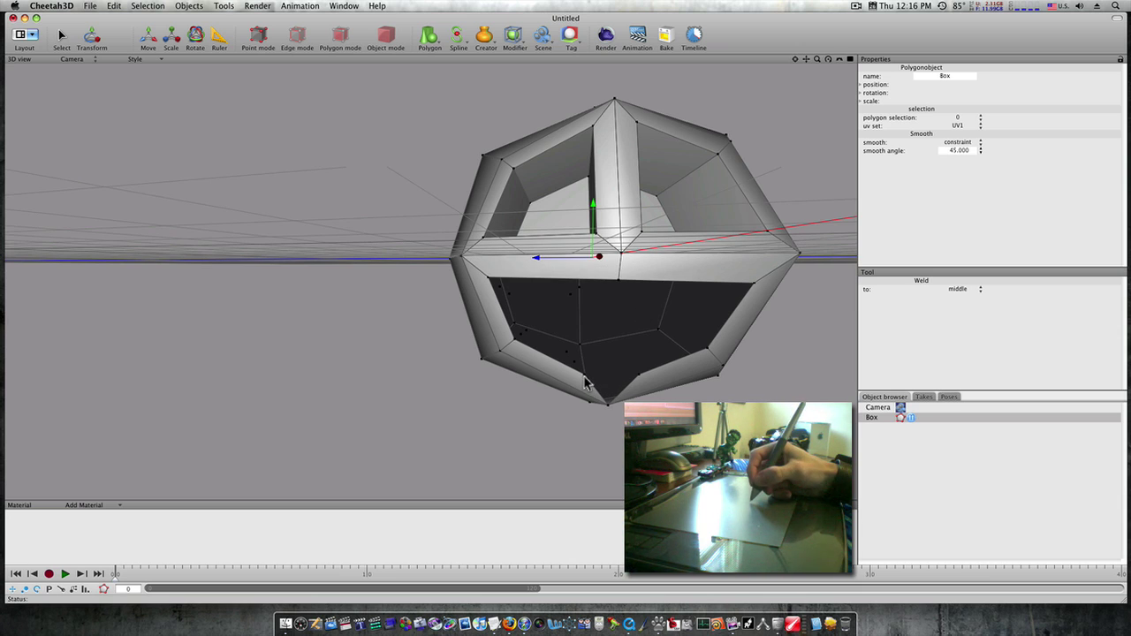
drag(641, 381, 639, 397)
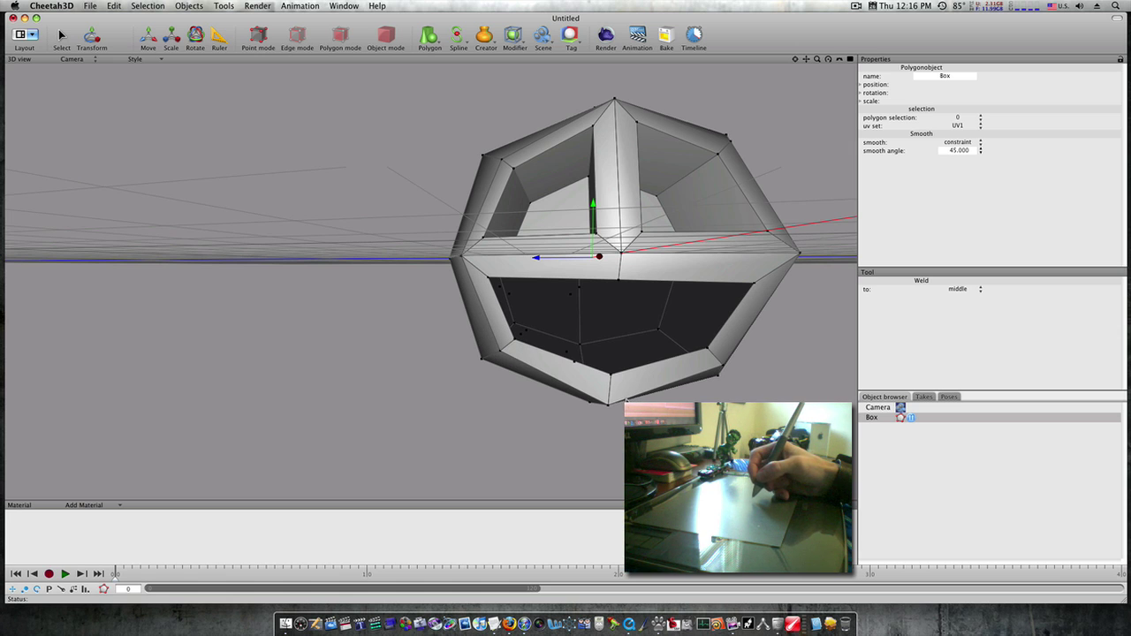
key(Escape)
alt+drag(672, 416, 632, 424)
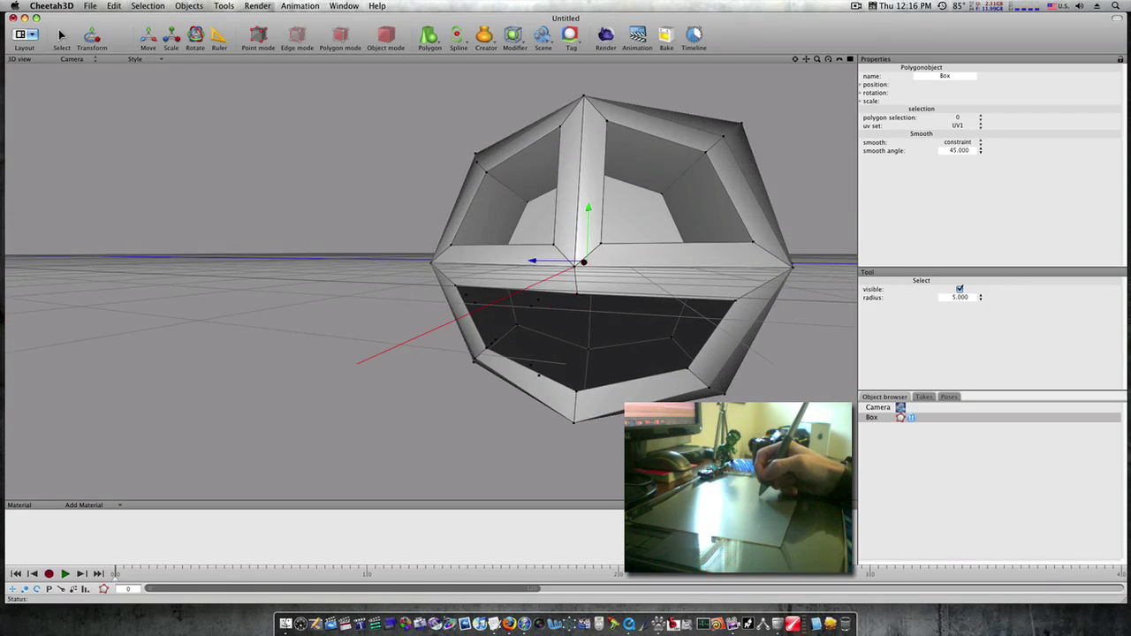
alt+right_drag(632, 424, 590, 429)
alt+drag(590, 429, 572, 420)
right_drag(572, 427, 560, 366)
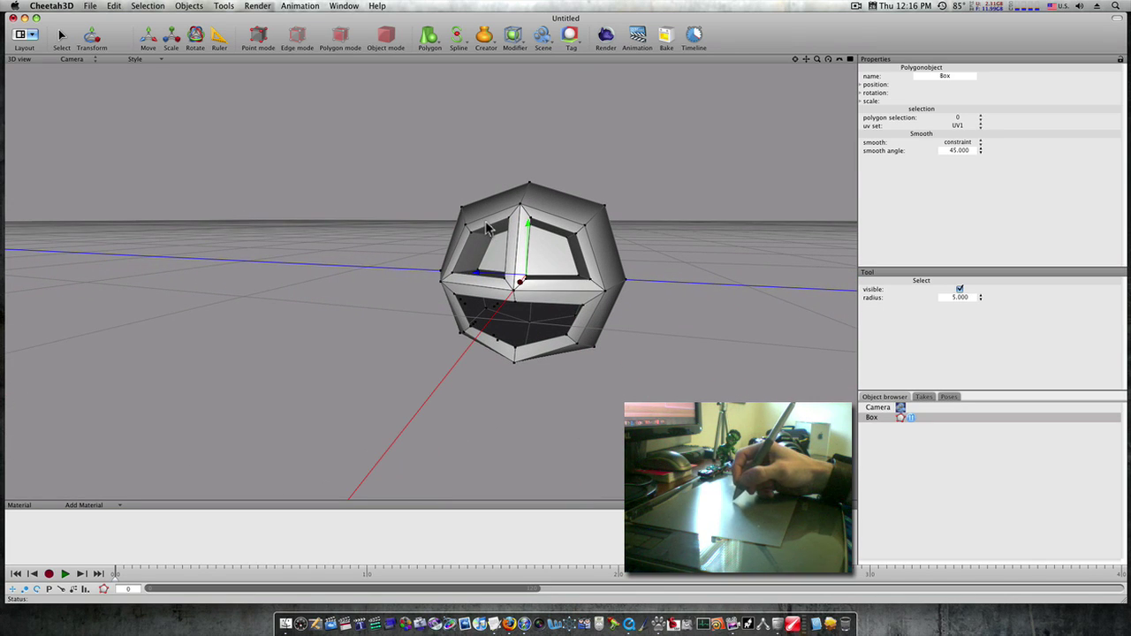
Step: Extrude the border polygon above the left eye socket slightly outward to form a brow ridge
click(342, 38)
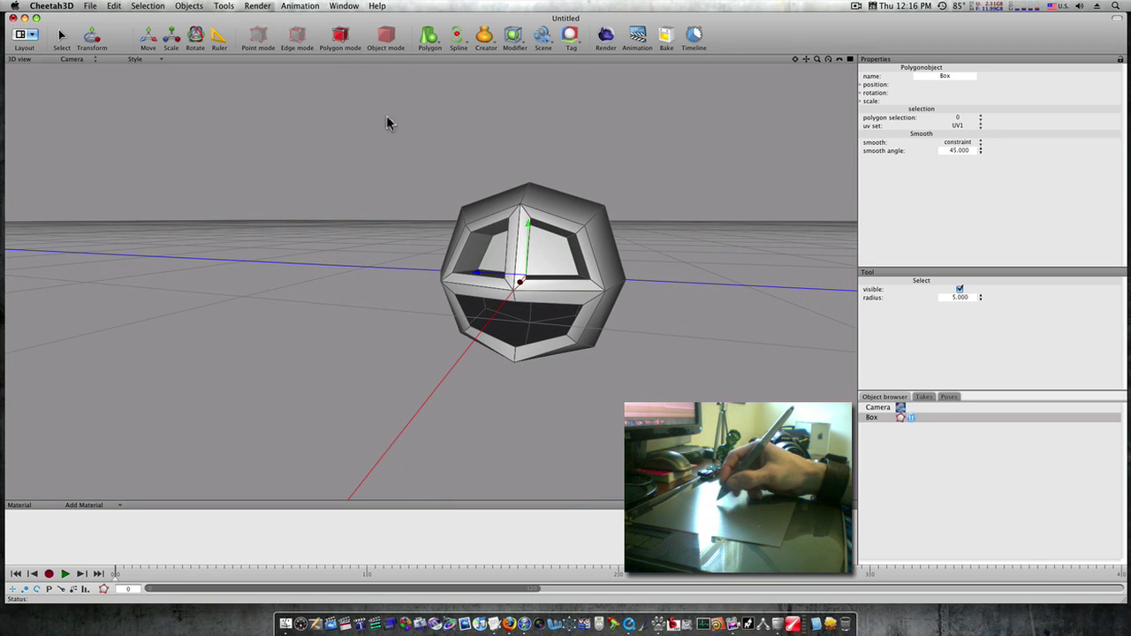
right_click(480, 225)
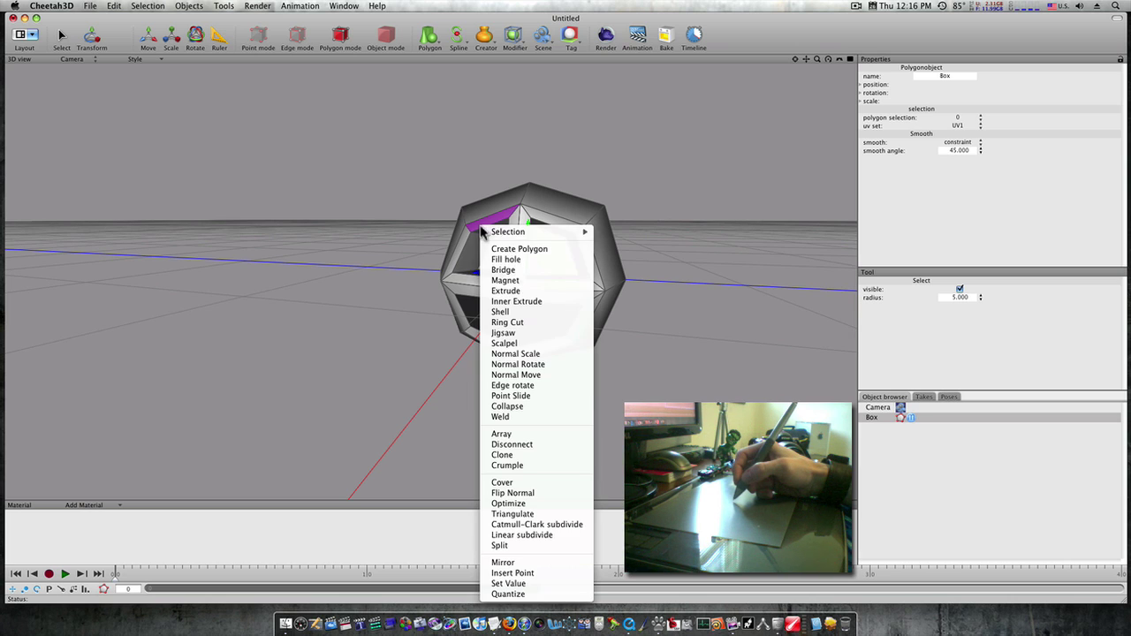
click(510, 290)
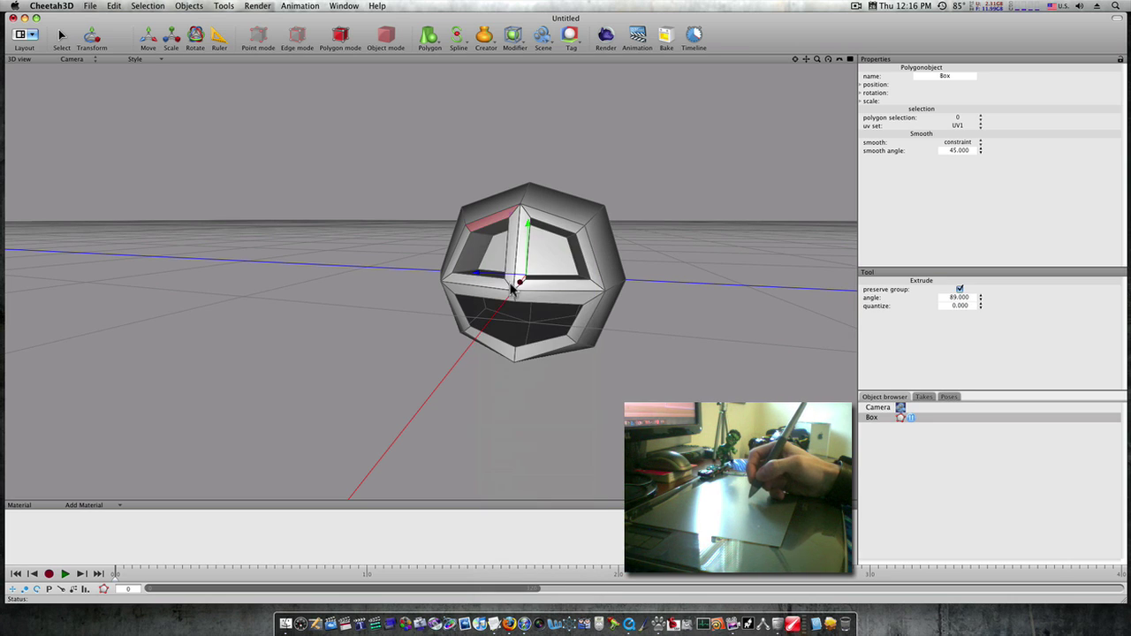
drag(484, 228, 545, 220)
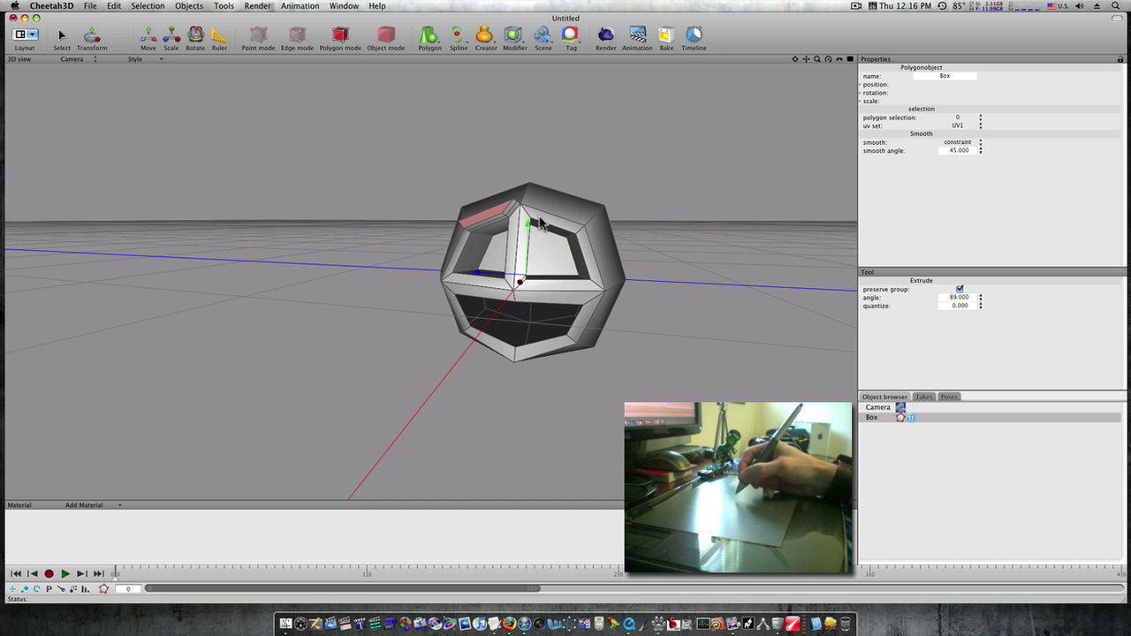
drag(546, 220, 544, 222)
key(a)
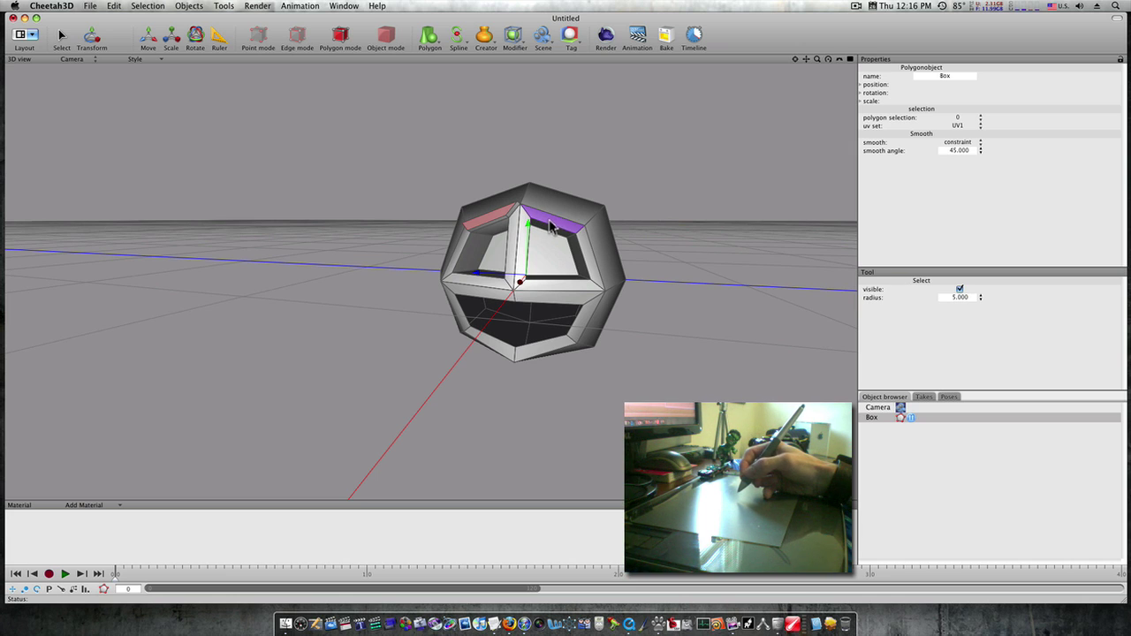
right_click(550, 226)
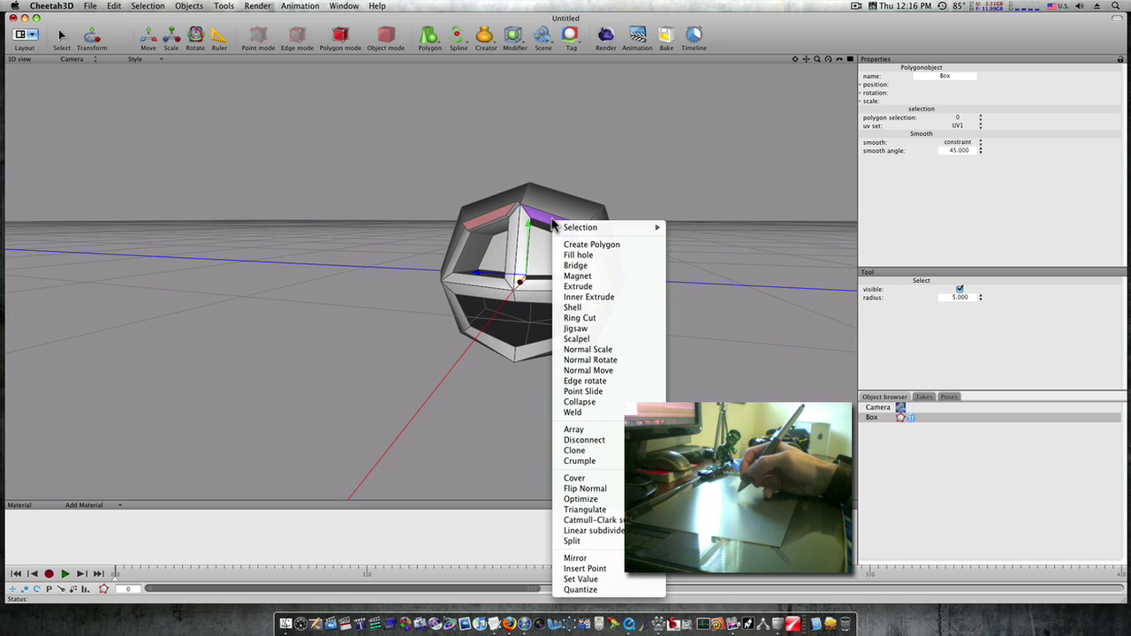
click(580, 287)
drag(554, 226, 555, 227)
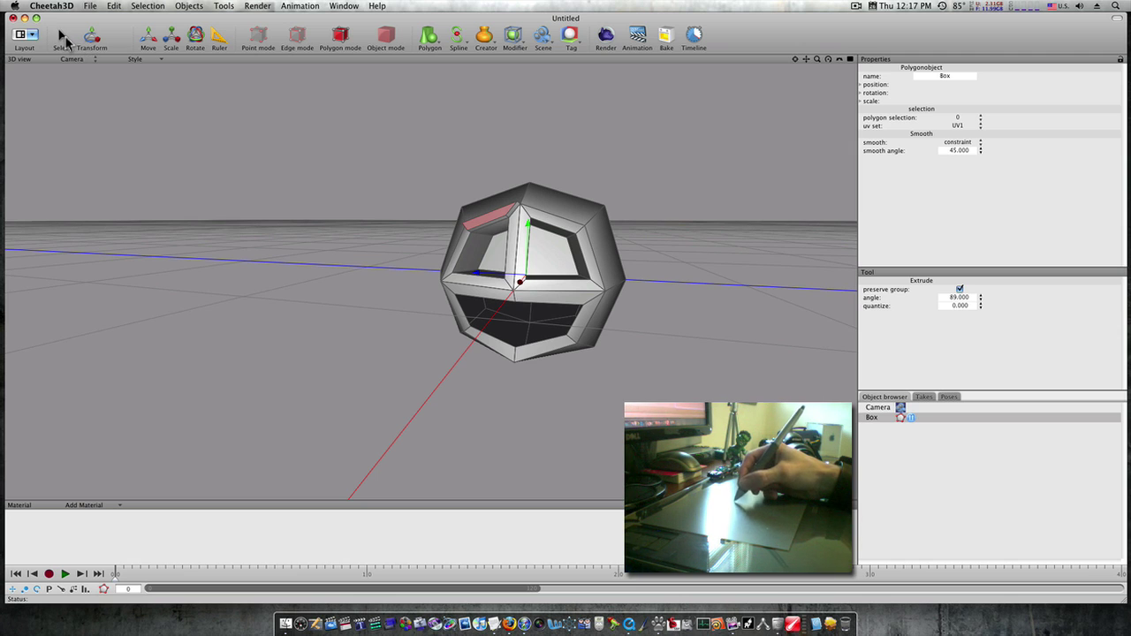
Step: Extrude only the border polygon above the right eye socket slightly outward to form the matching brow ridge
click(63, 39)
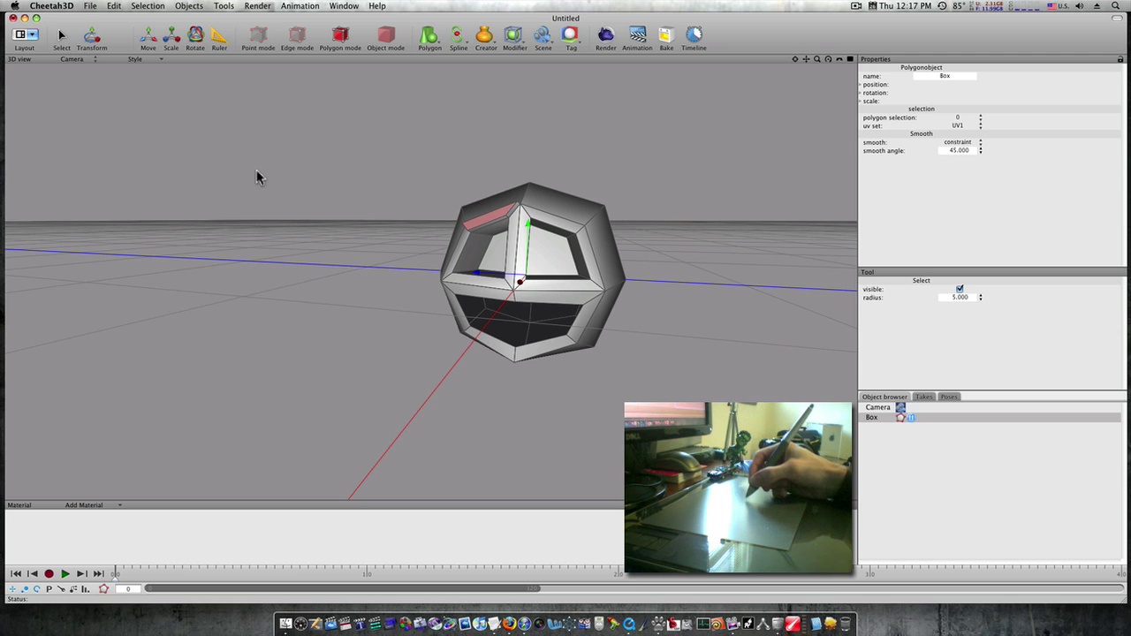
right_click(570, 231)
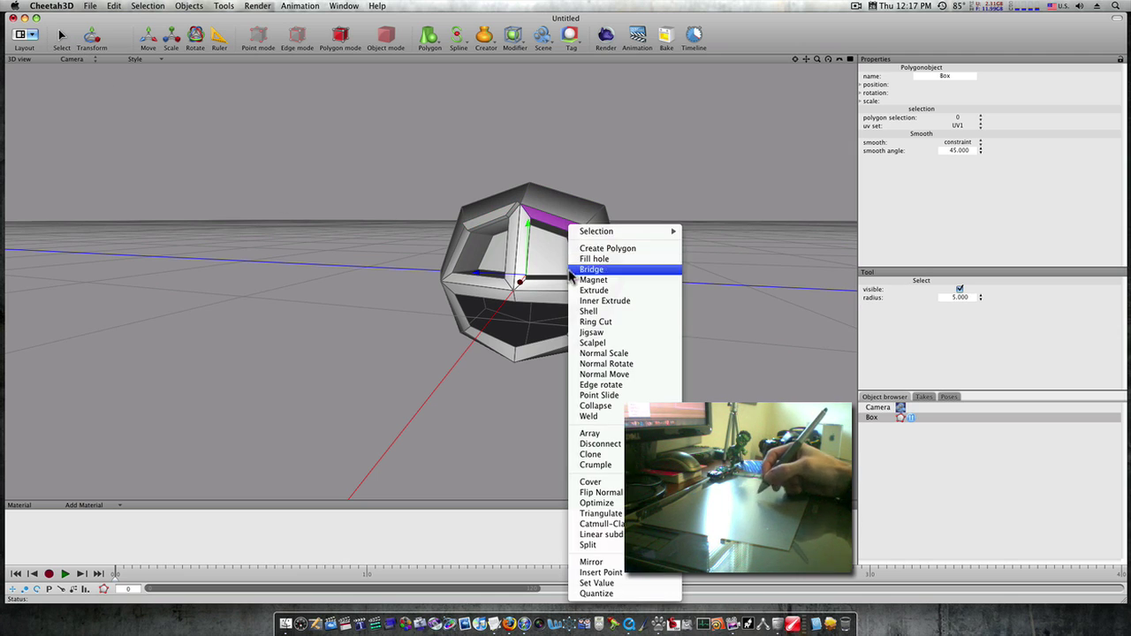
click(590, 290)
drag(572, 229, 570, 229)
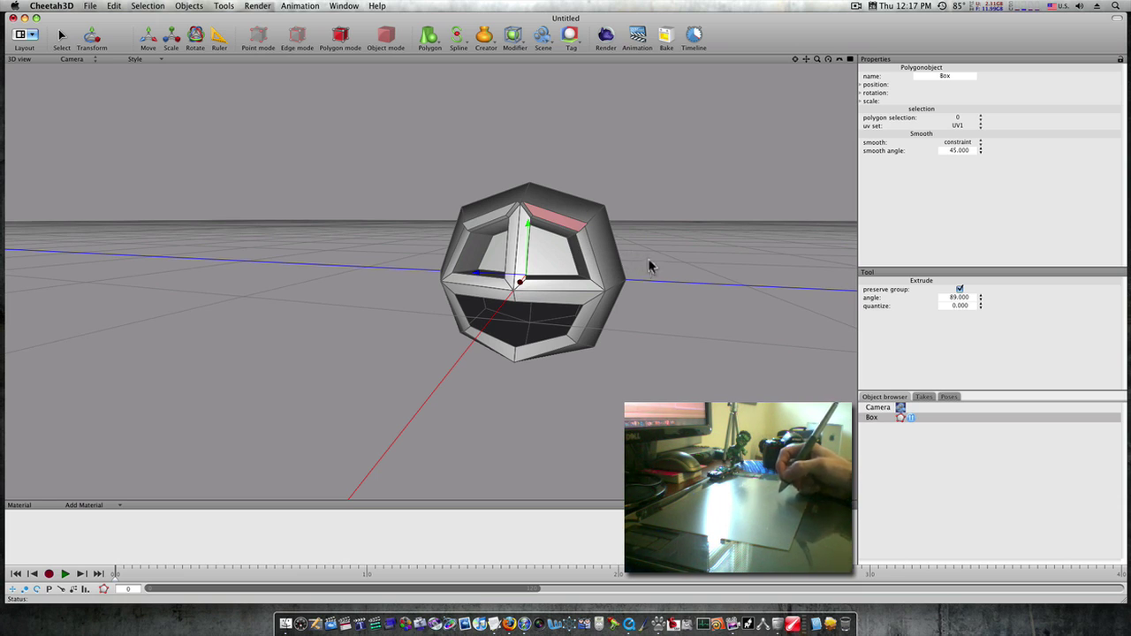
Step: Cut a small diamond around the centre point on each side of the head with the Scalpel
right_drag(648, 265, 623, 348)
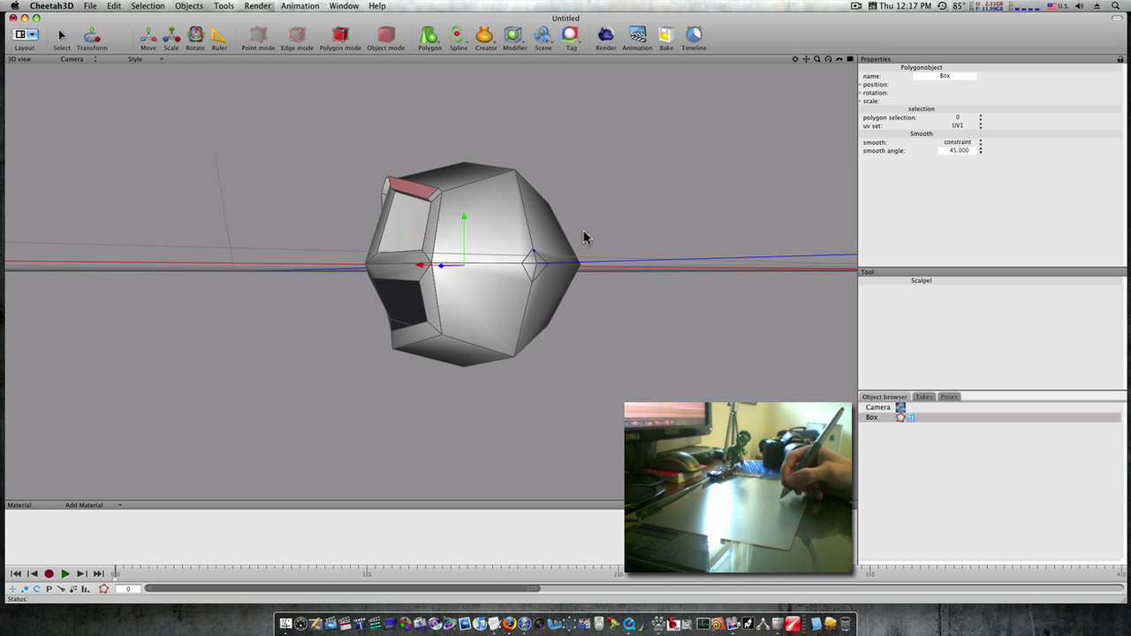
alt+drag(583, 232, 663, 229)
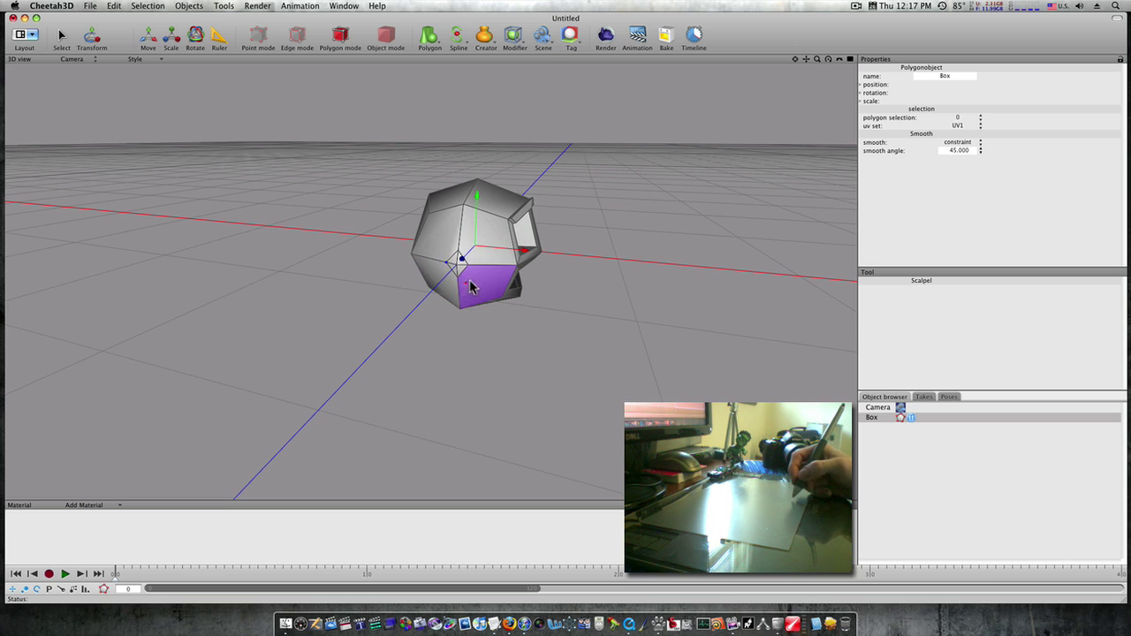
alt+right_drag(473, 287, 687, 237)
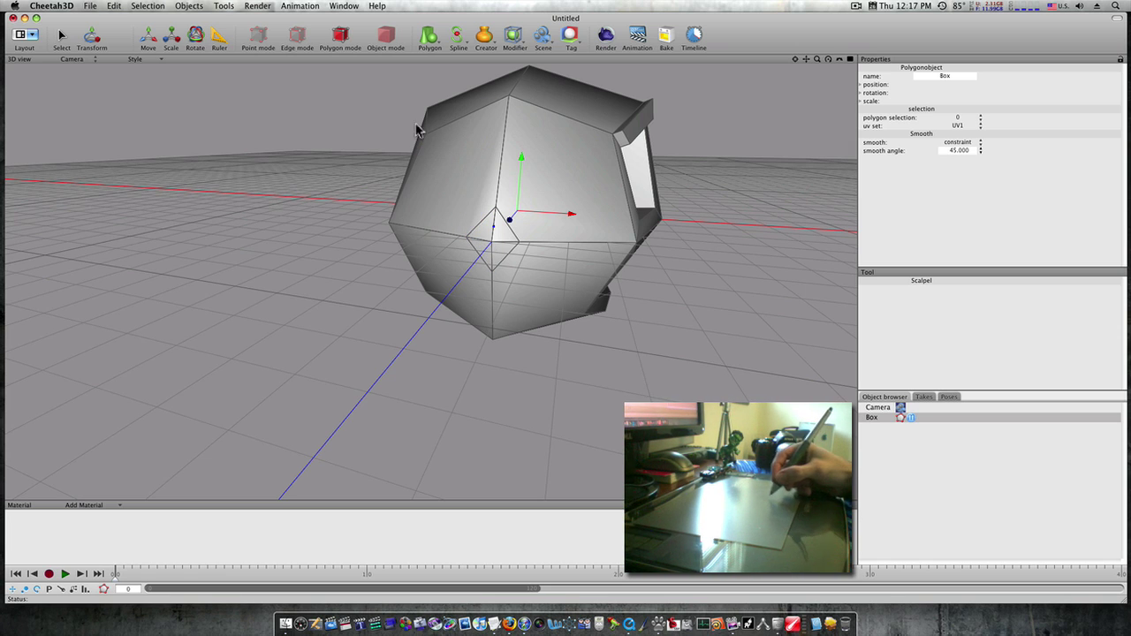
Step: Extrude the four triangles of the diamond on the head's side outward as a short ear stub
key(Escape)
mouse_move(499, 236)
mouse_down()
mouse_move(490, 232)
mouse_move(493, 248)
mouse_up()
right_click(496, 250)
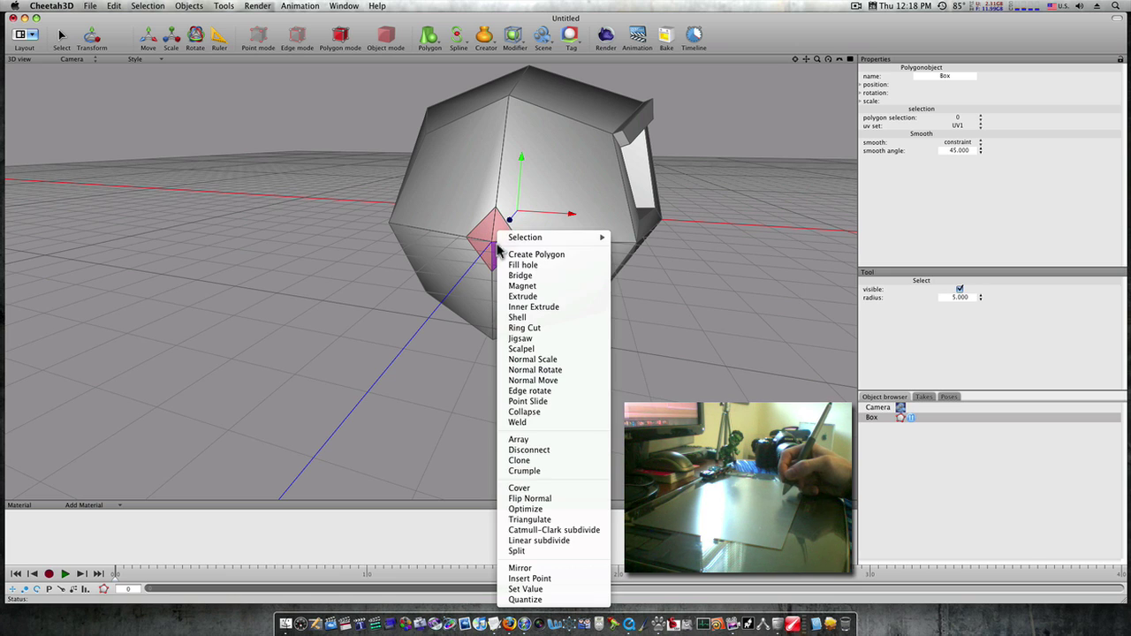
click(507, 291)
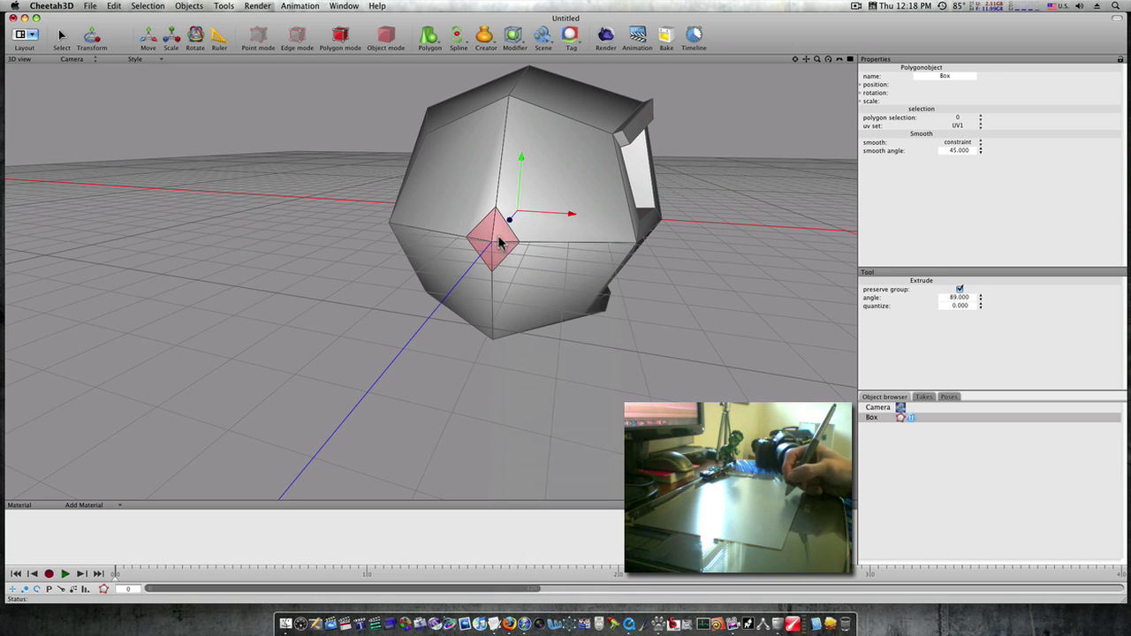
drag(496, 249, 507, 223)
Step: Cut a smaller concentric diamond into the ear stub's outer face with the Scalpel
right_drag(508, 228, 499, 227)
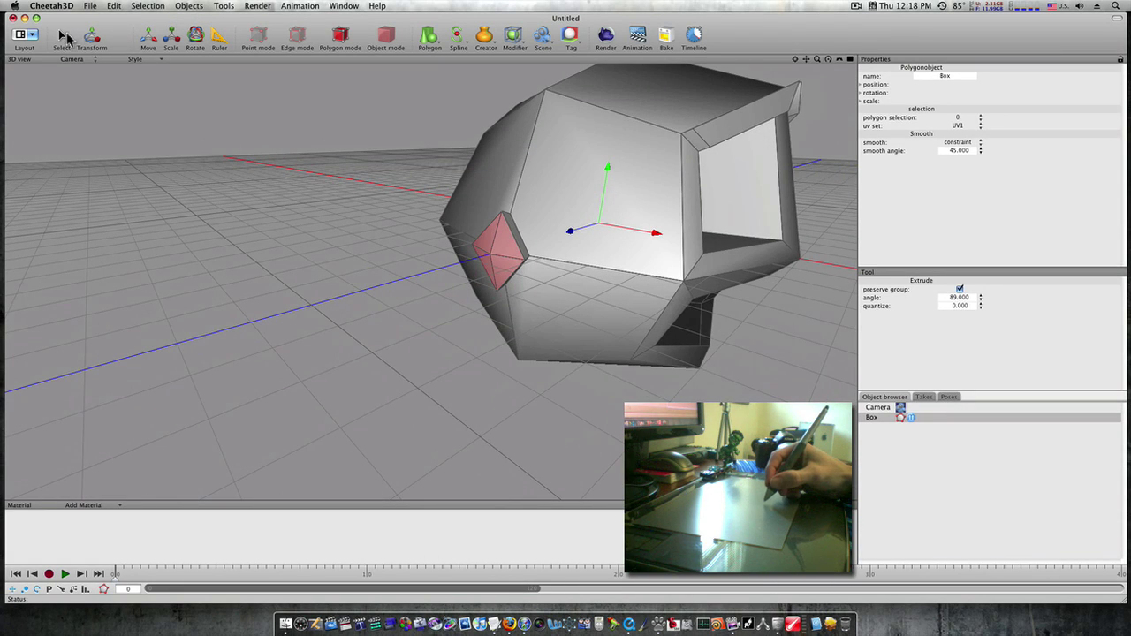
click(64, 36)
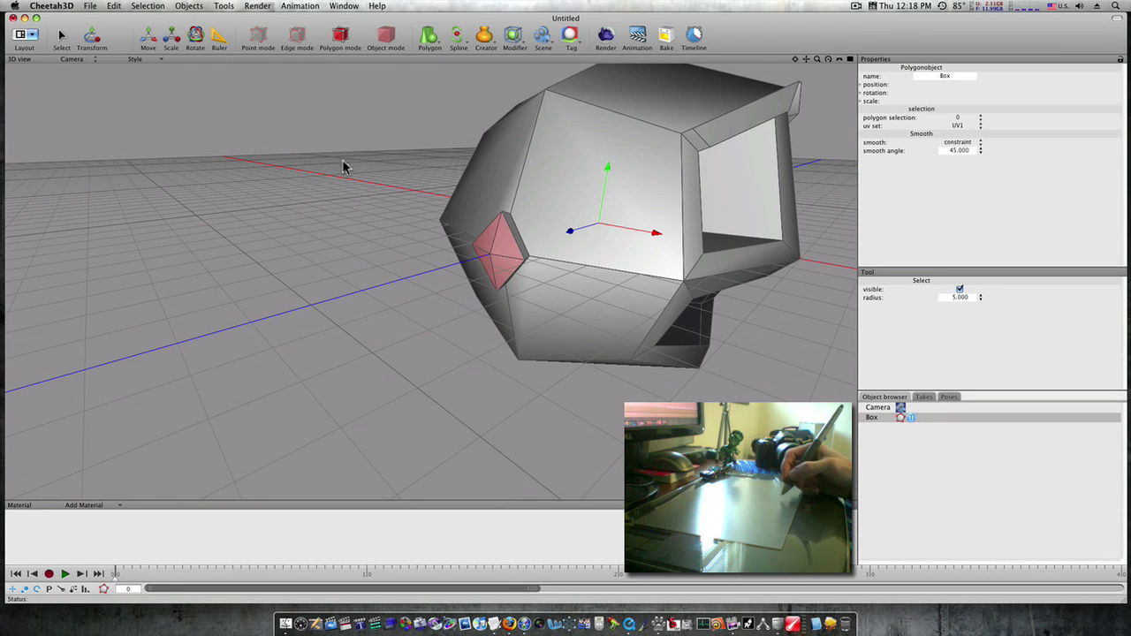
click(366, 229)
right_click(416, 258)
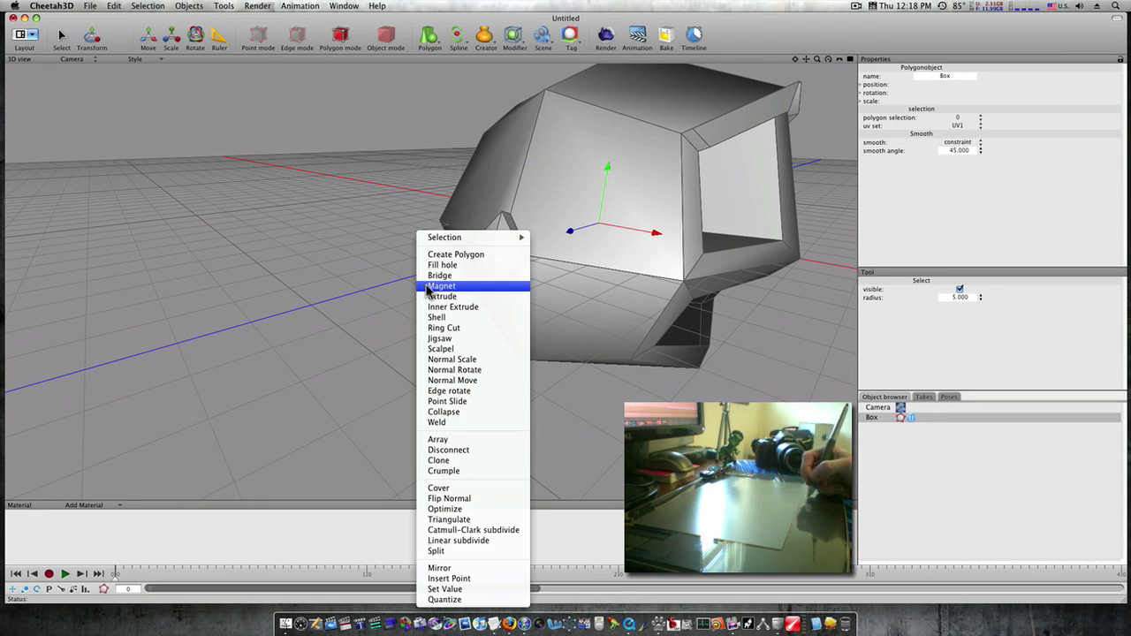
click(437, 349)
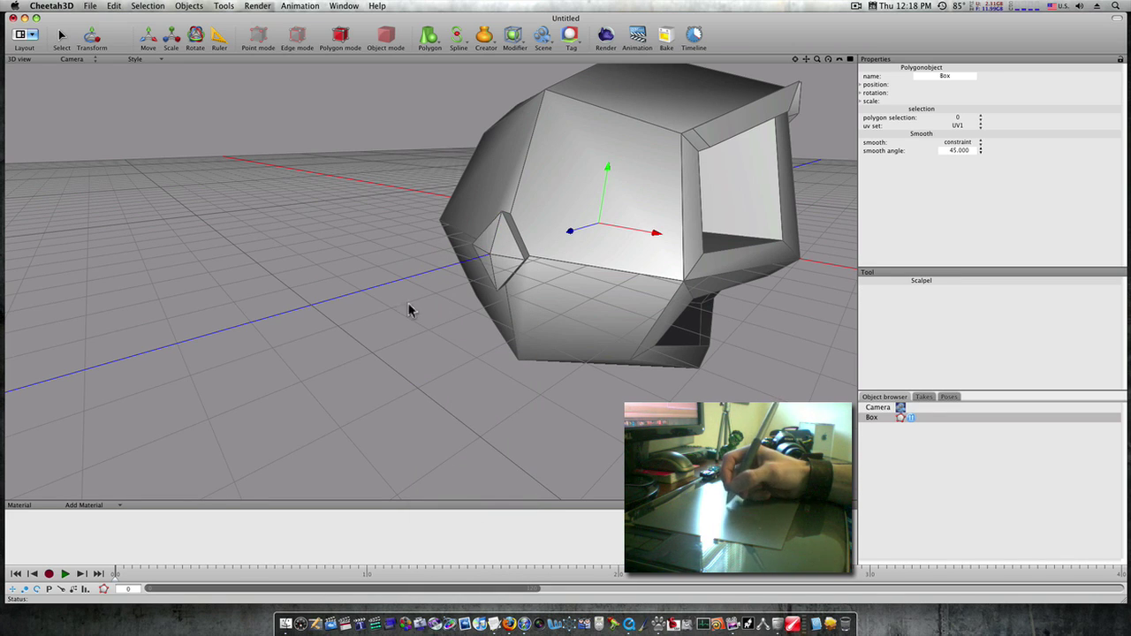
alt+drag(410, 310, 454, 273)
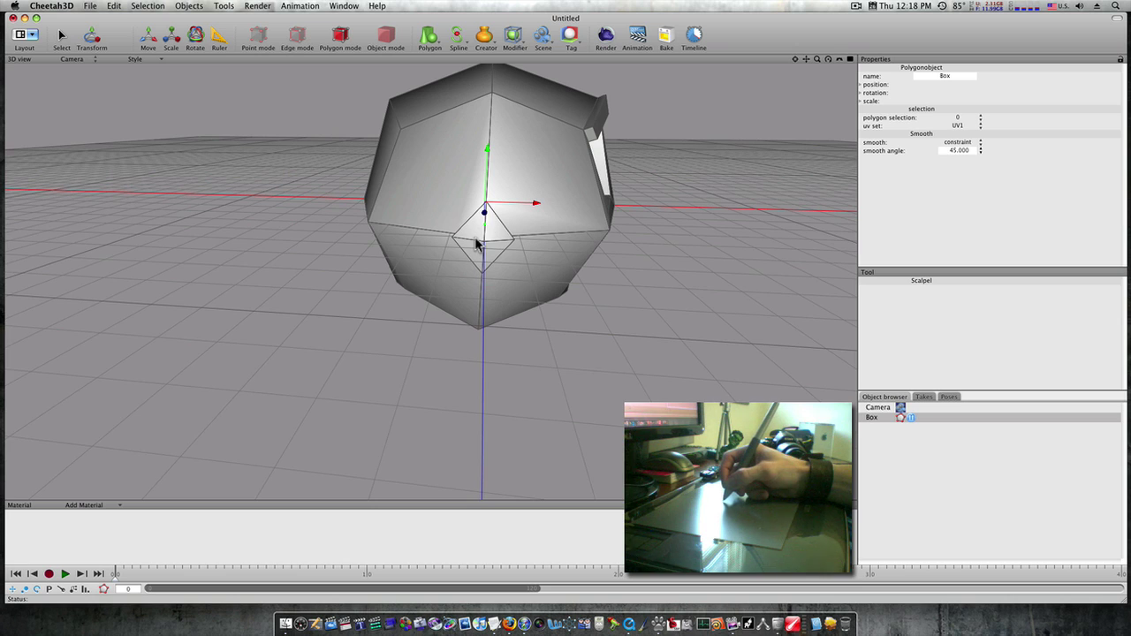
click(475, 239)
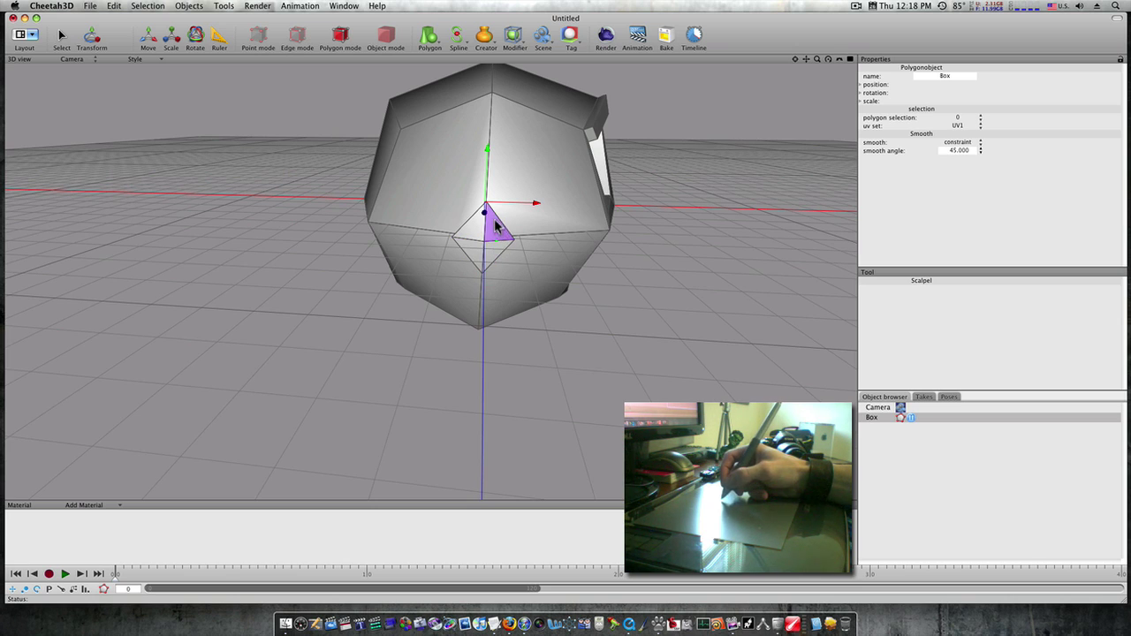
click(485, 225)
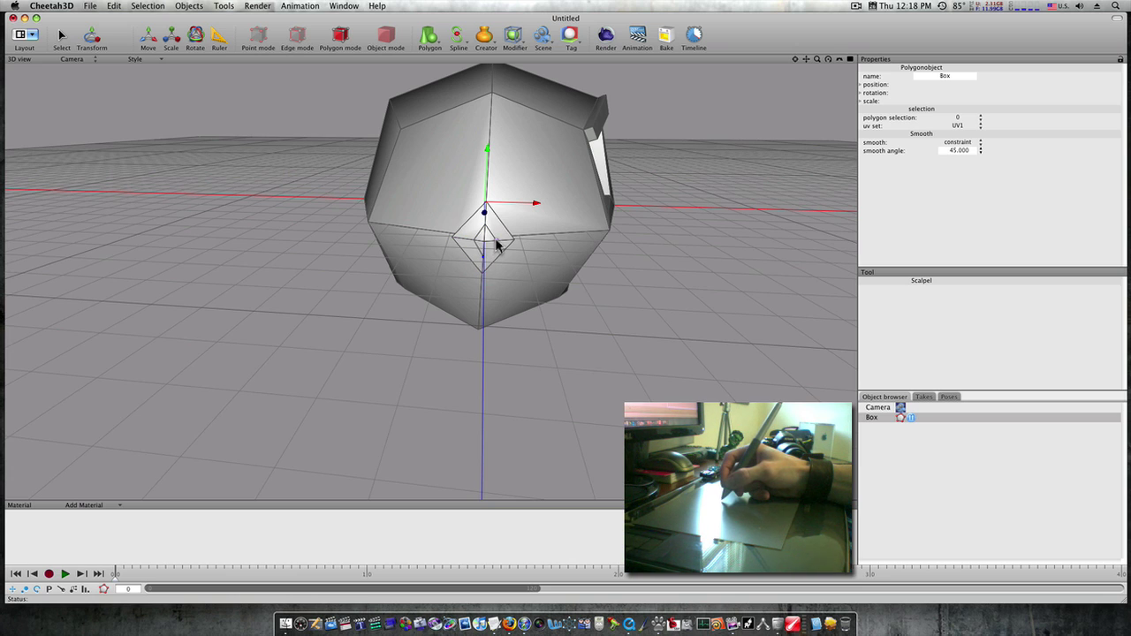
key(Escape)
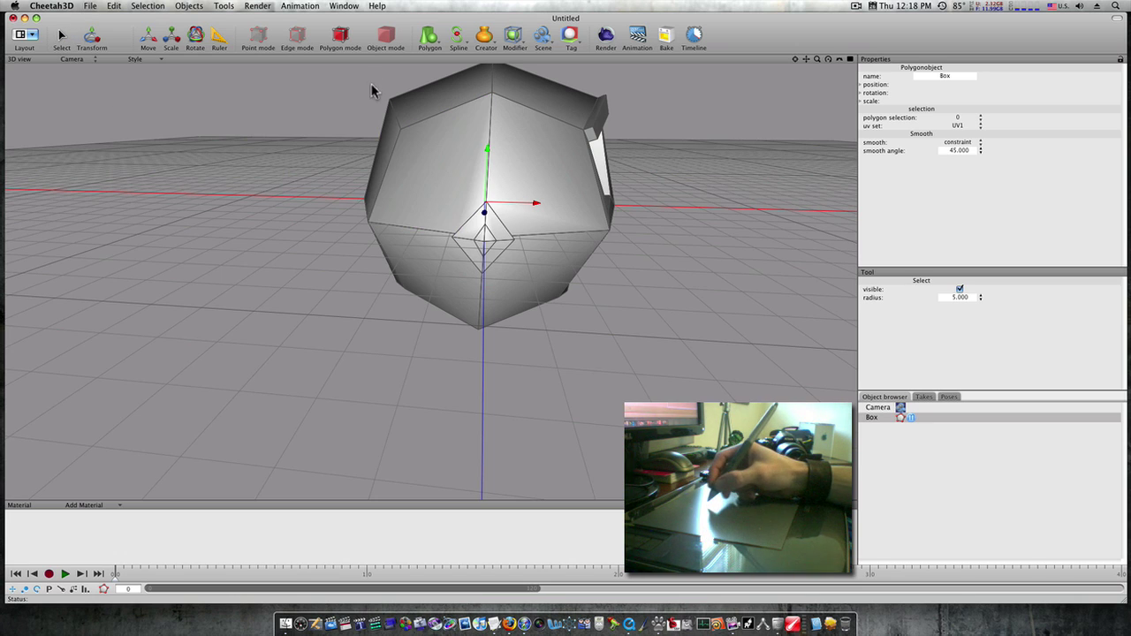
Step: Extrude the four triangles of the small inner diamond on the ear stub
right_click(483, 248)
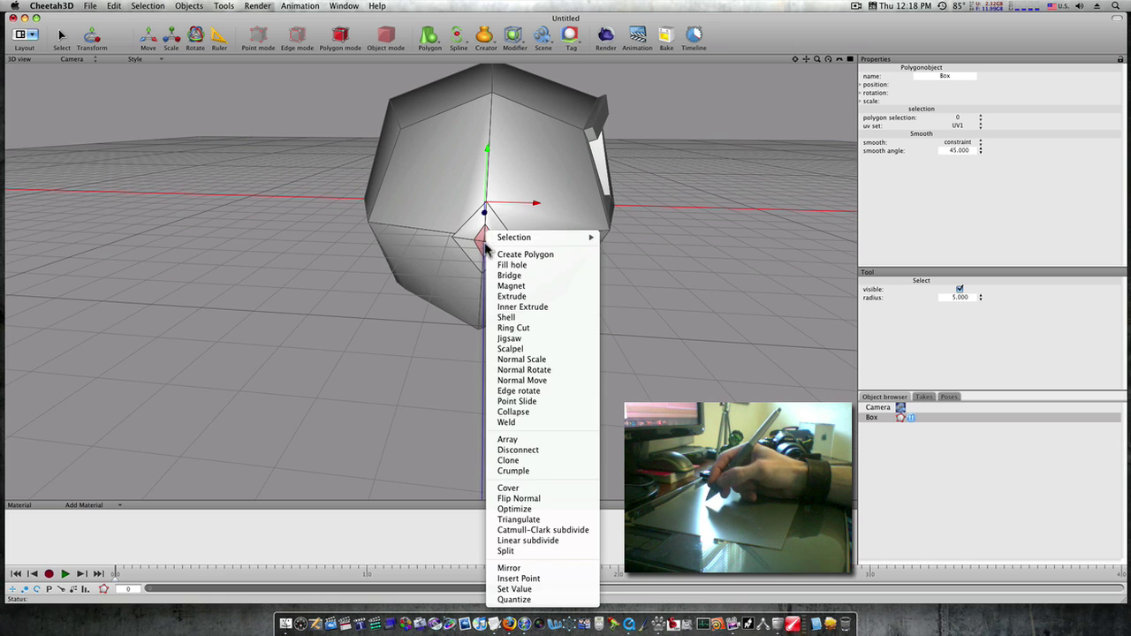
click(511, 297)
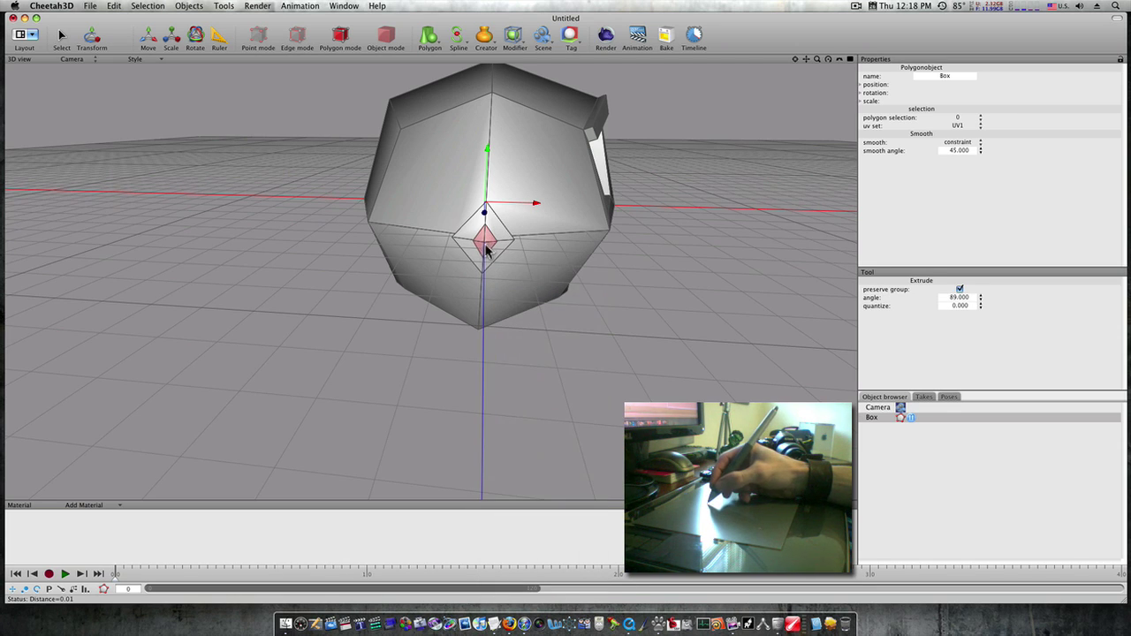
drag(470, 267, 420, 332)
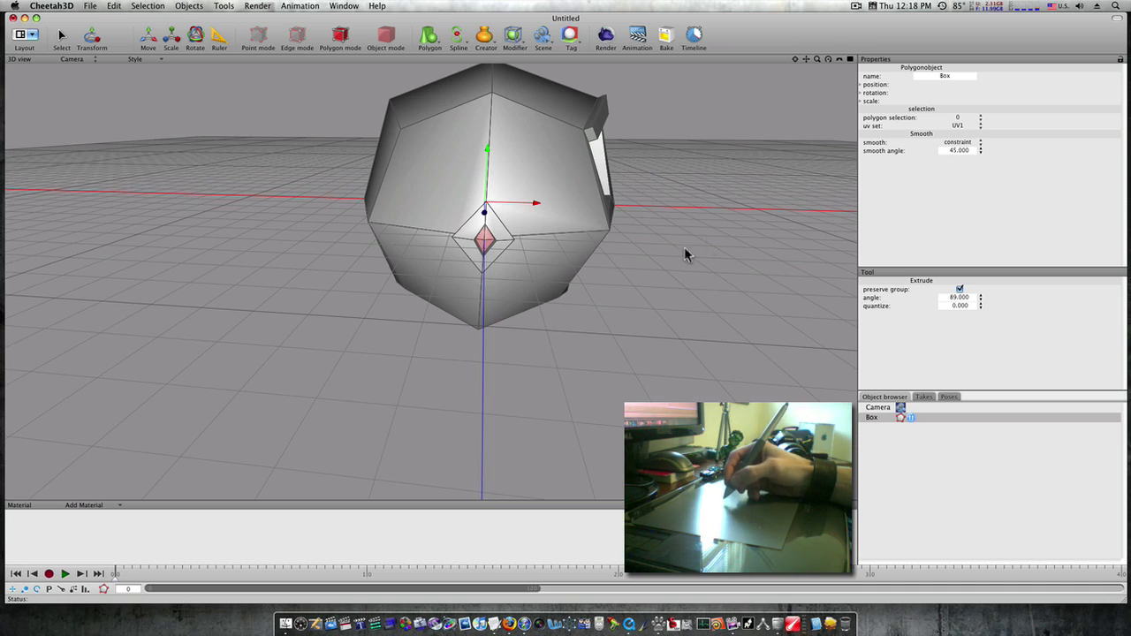
Step: Add a Ball primitive and move it along its Z axis until it stands clear beside the head
right_drag(709, 245, 578, 301)
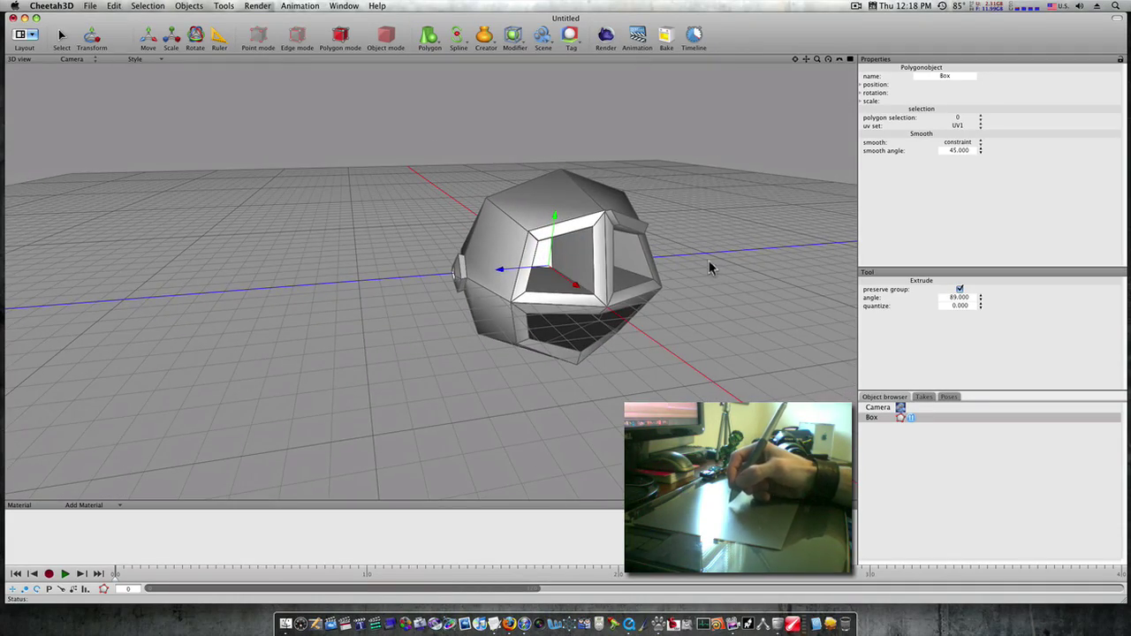
right_drag(714, 267, 693, 252)
click(430, 37)
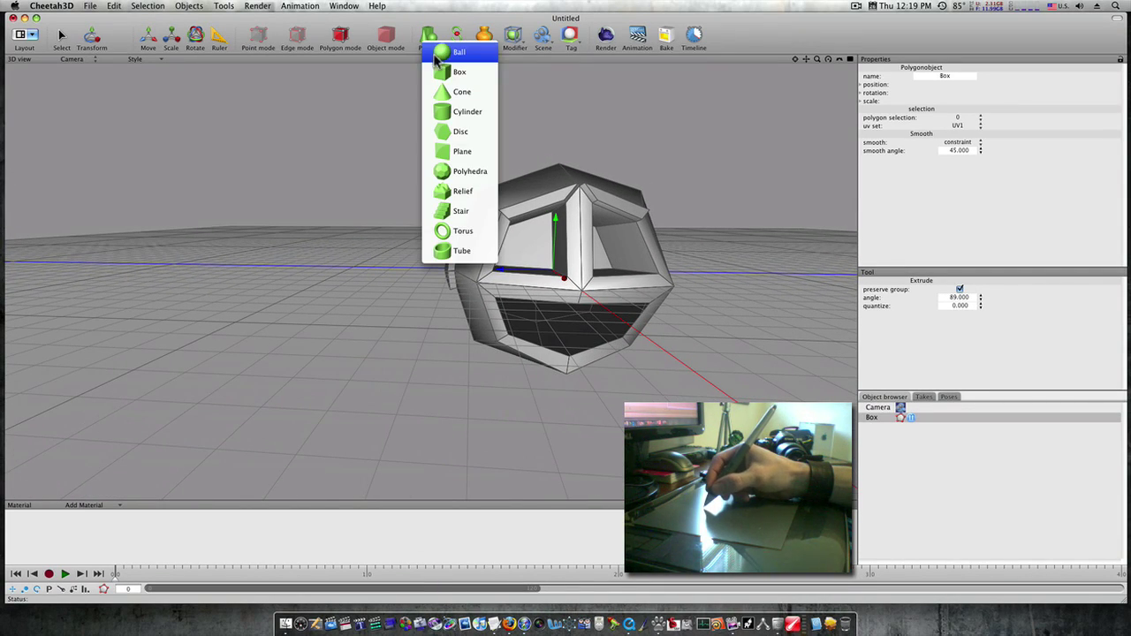
click(441, 55)
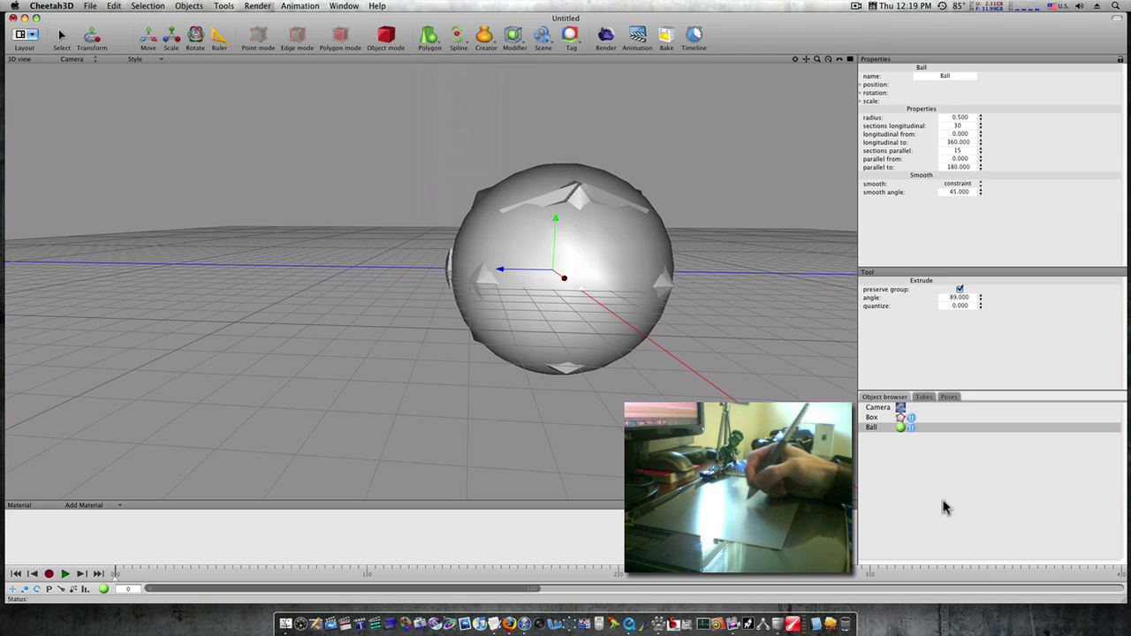
key(w)
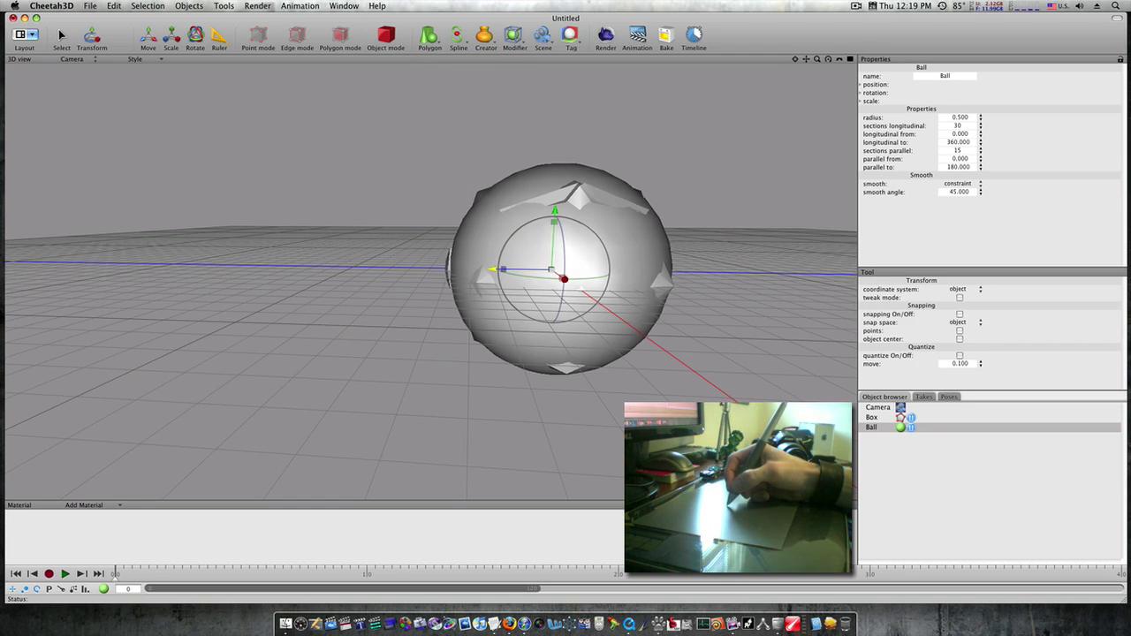
drag(492, 269, 227, 310)
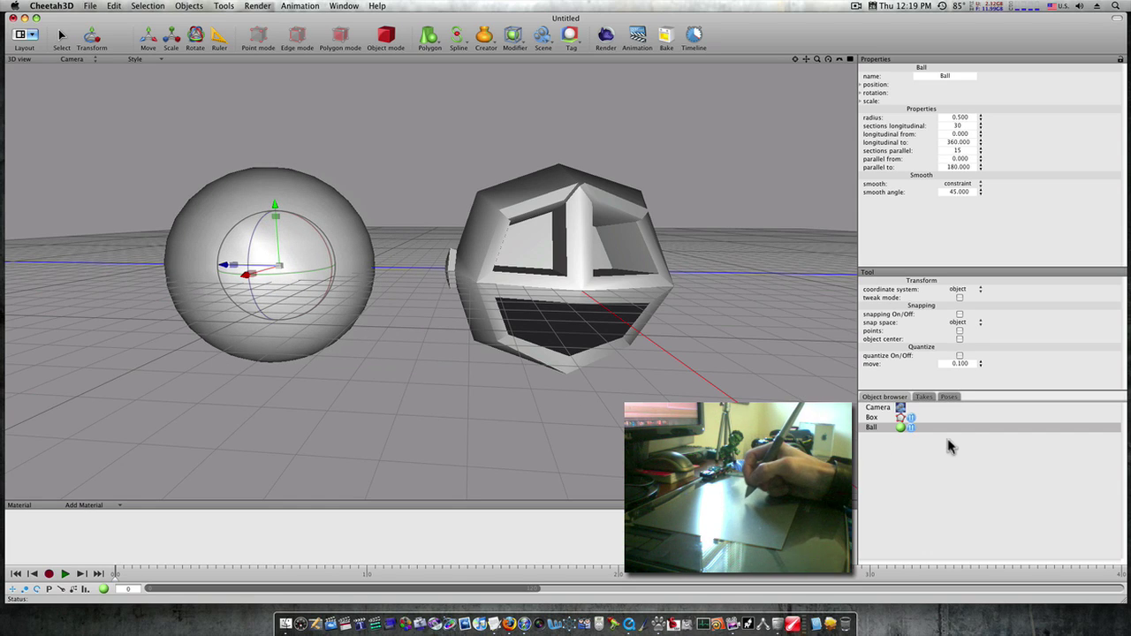
Step: Make the Ball editable and set its X, Y and Z scale to 0.25
double_click(902, 427)
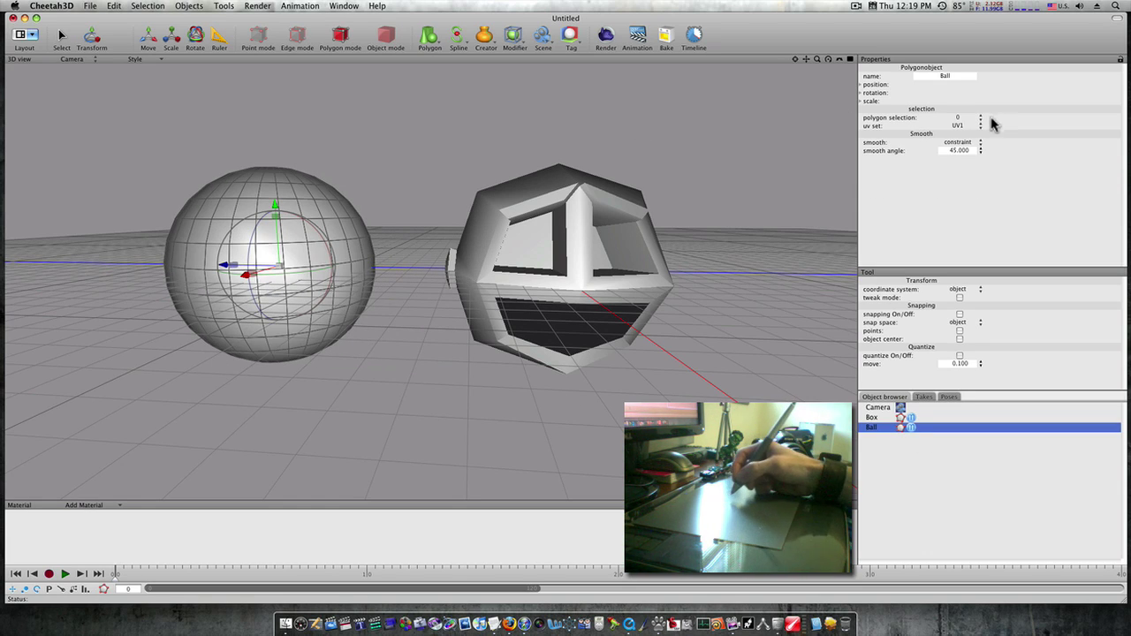
click(861, 101)
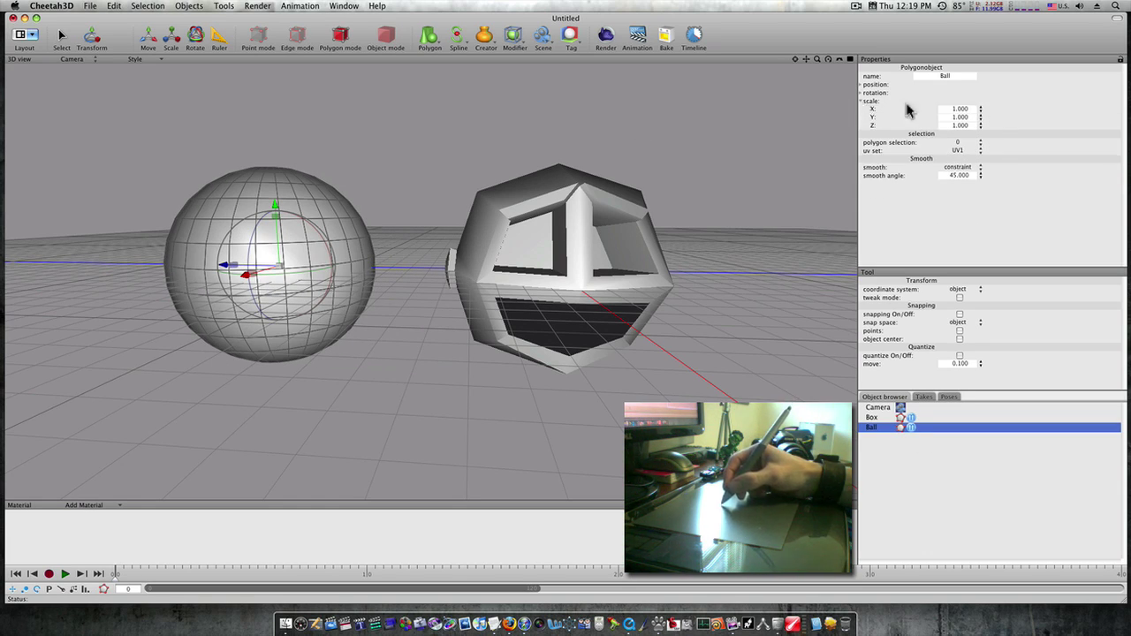
drag(979, 112, 977, 150)
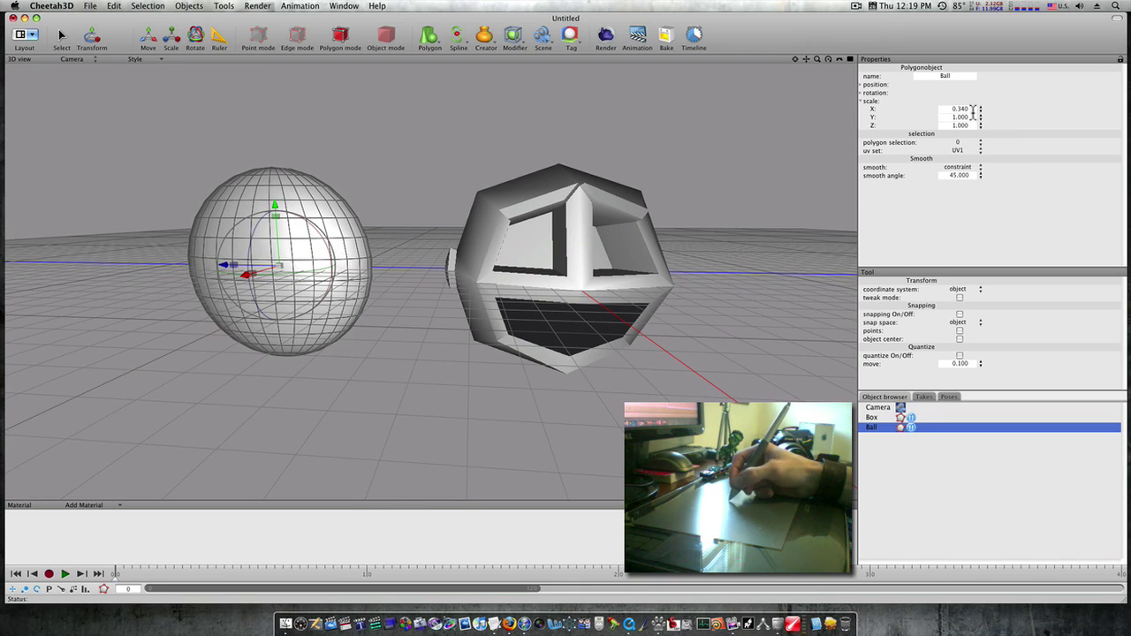
click(963, 108)
text(.25)
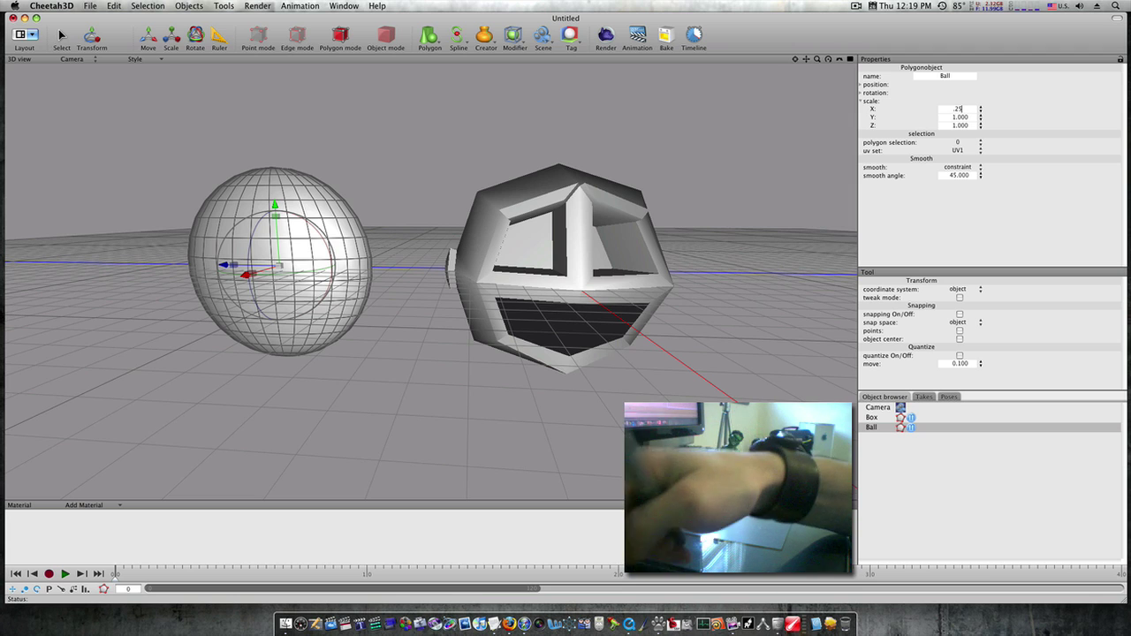
key(Tab)
text(.25)
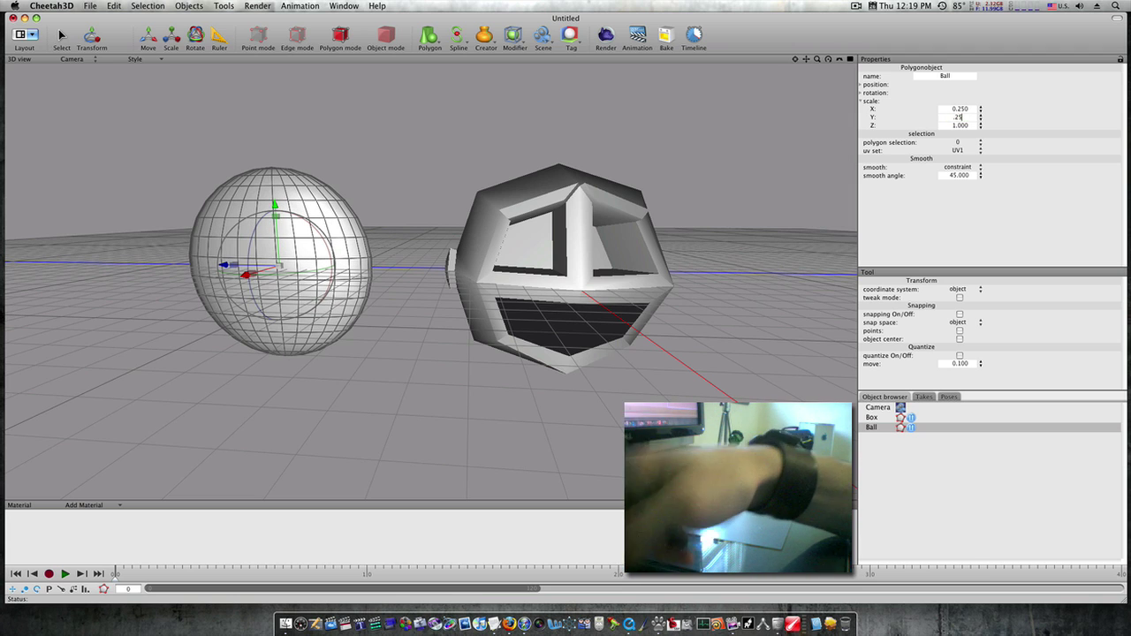
key(Tab)
text(.25)
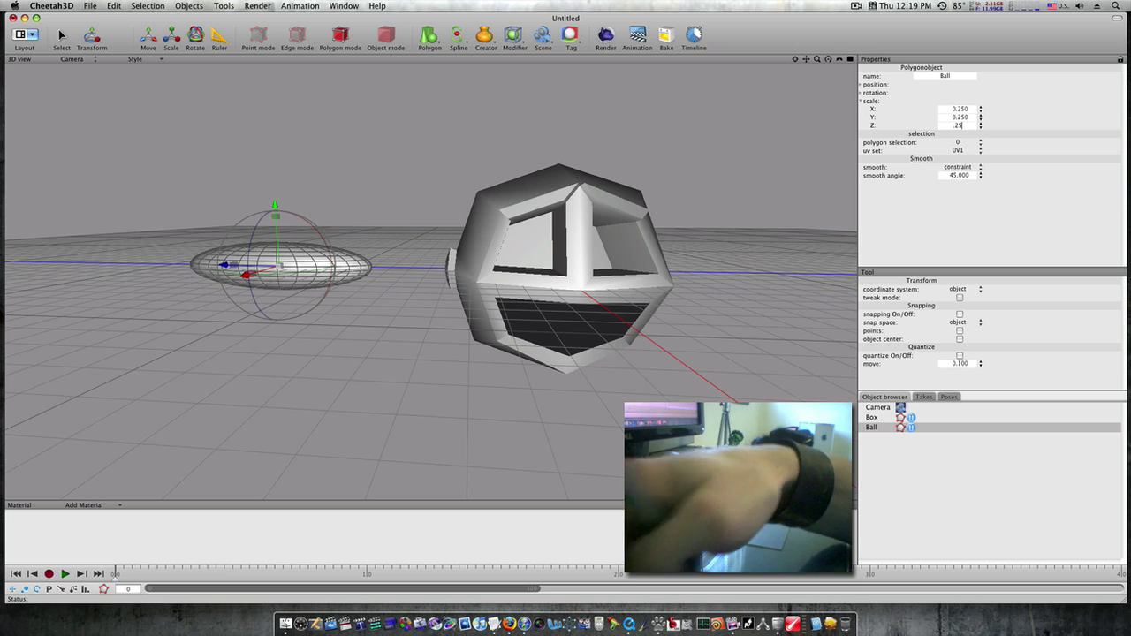
key(Return)
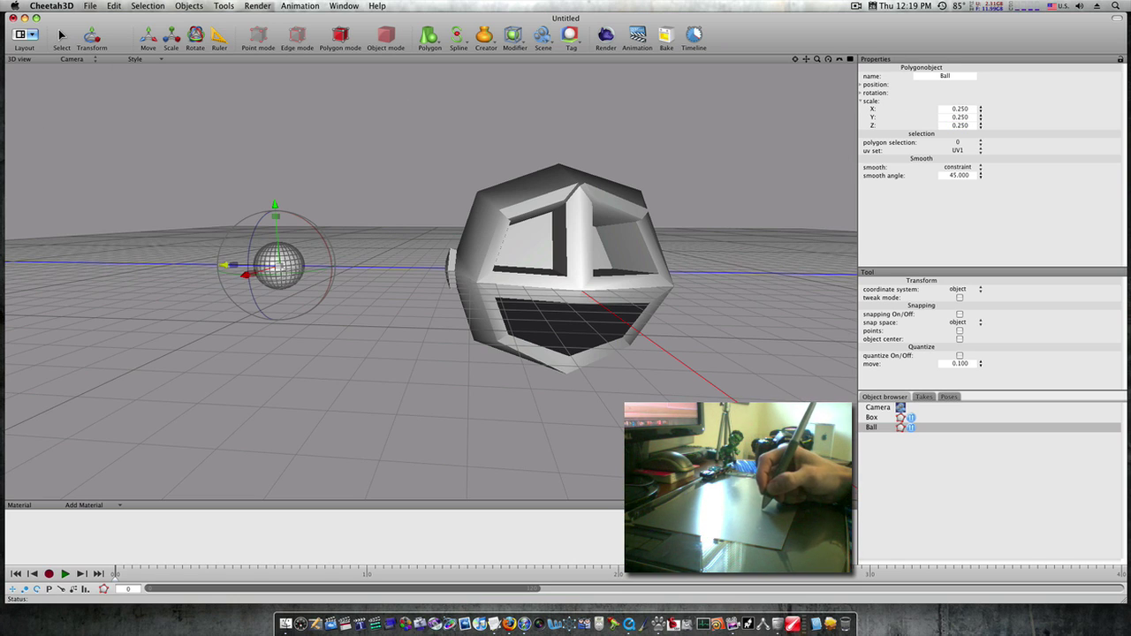
Step: Select the rings of polygons around the ball's upper pole as the pupil area
alt+right_drag(269, 302, 354, 316)
right_drag(523, 343, 719, 353)
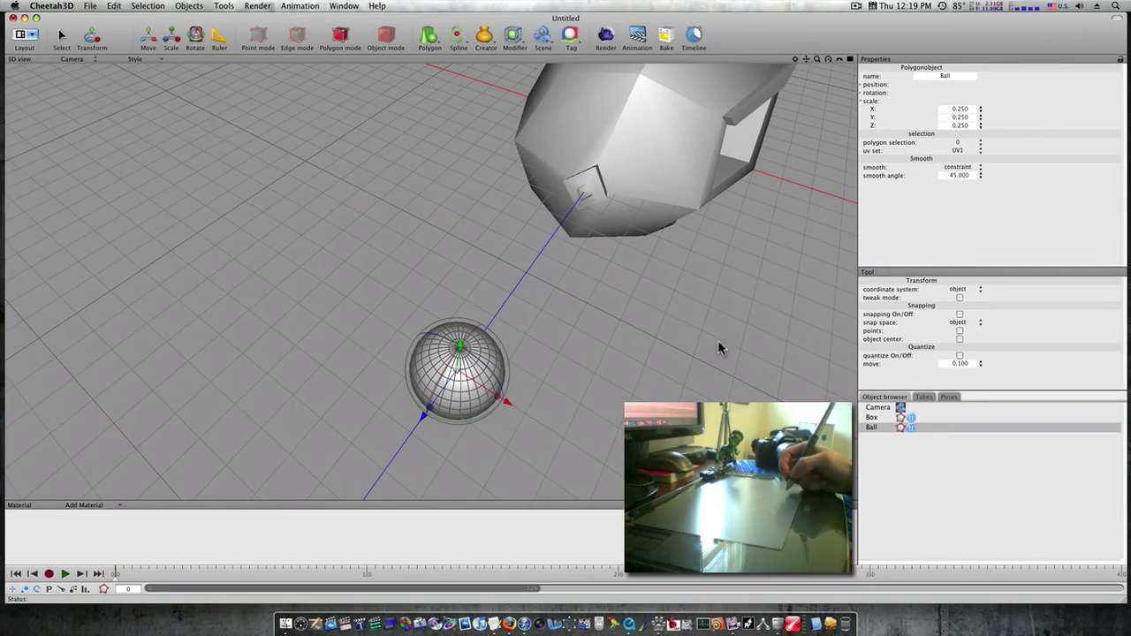
click(904, 427)
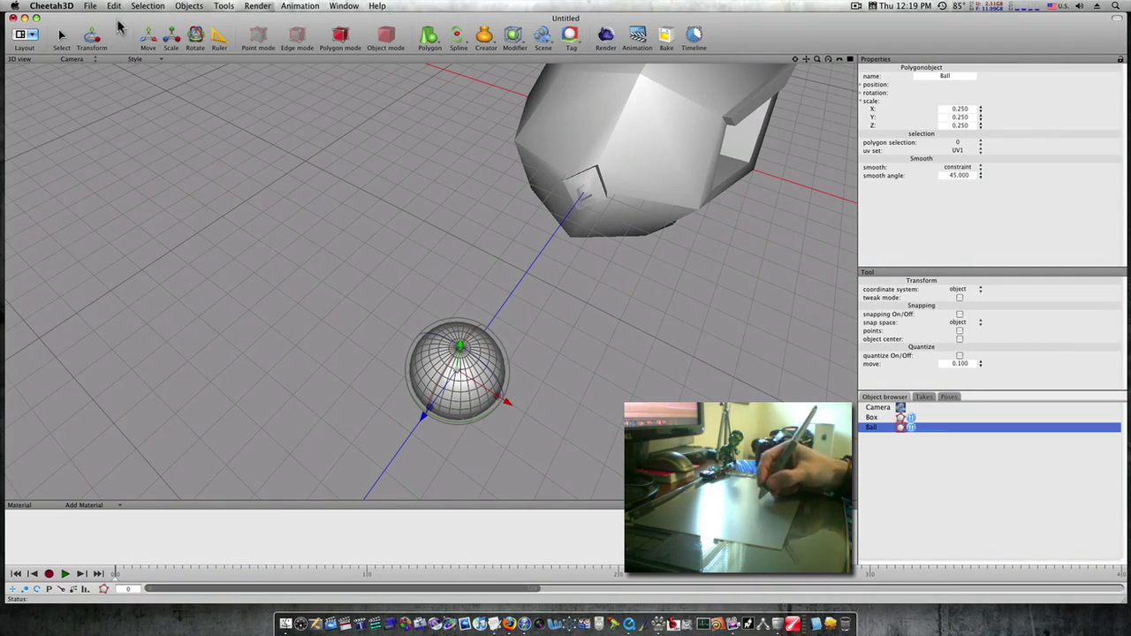
click(55, 36)
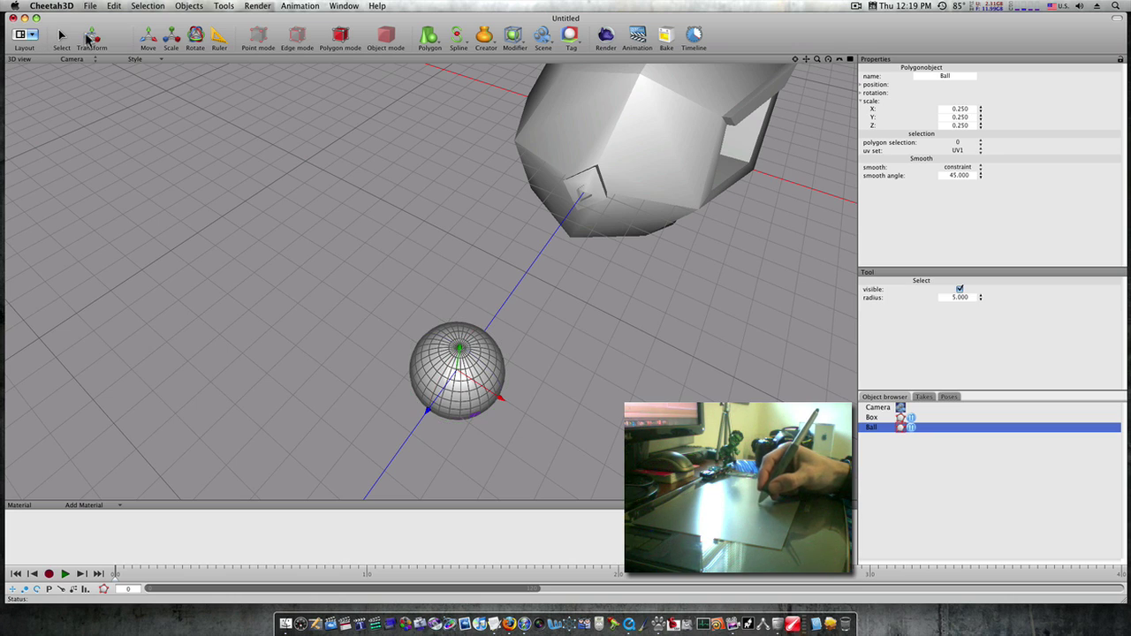
click(448, 353)
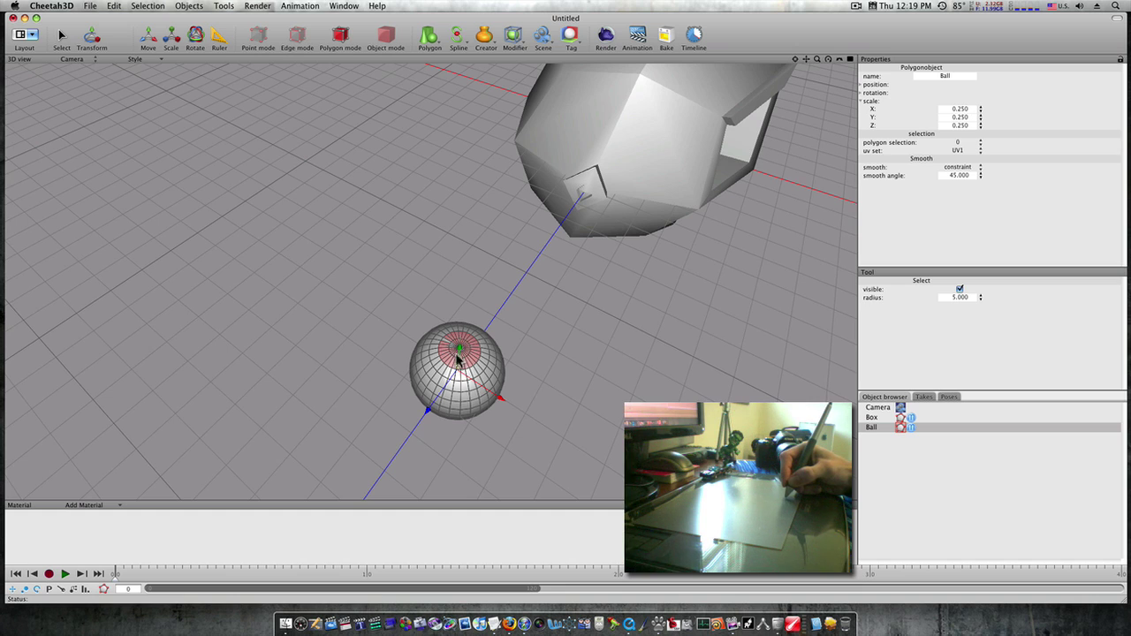
Step: Create a new Material with a black color and apply it to the selected pole polygons
click(89, 504)
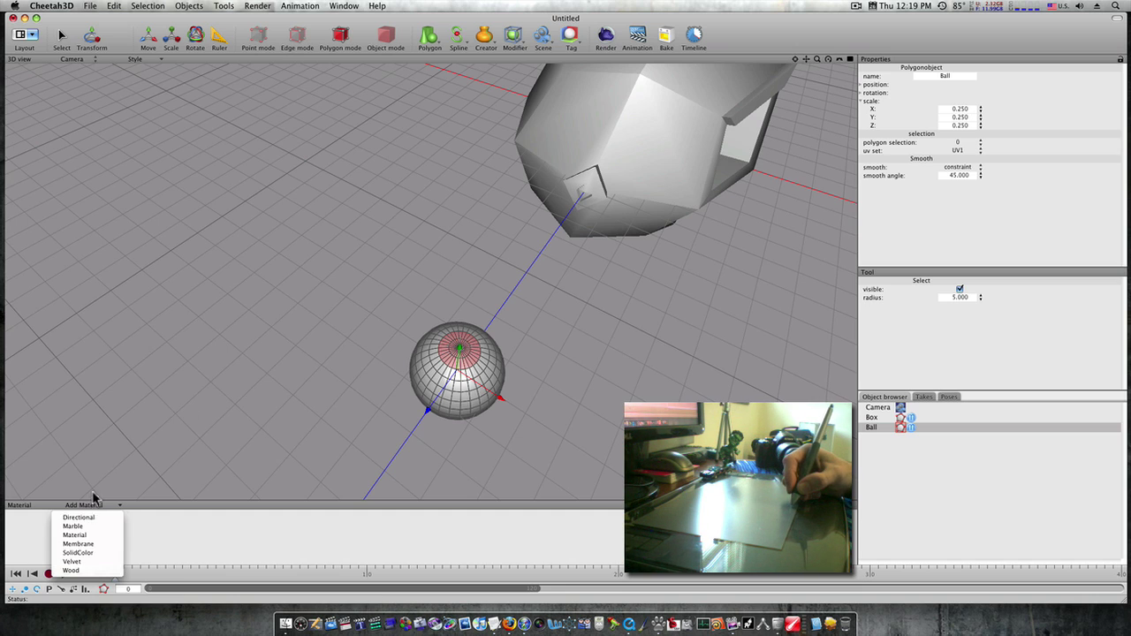
click(76, 535)
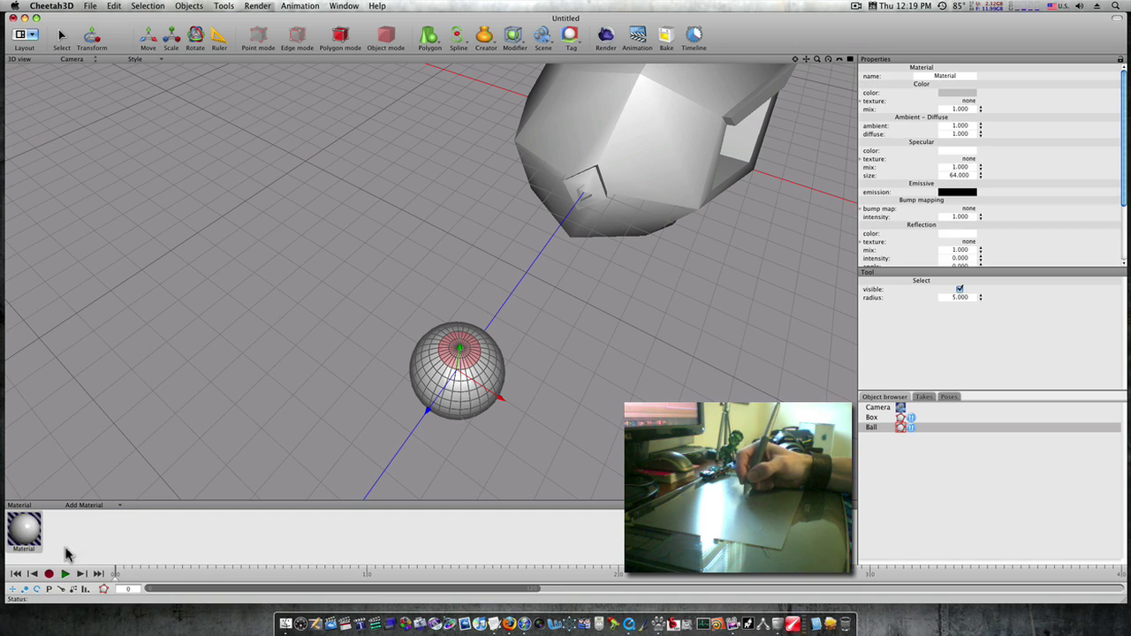
click(954, 92)
click(355, 403)
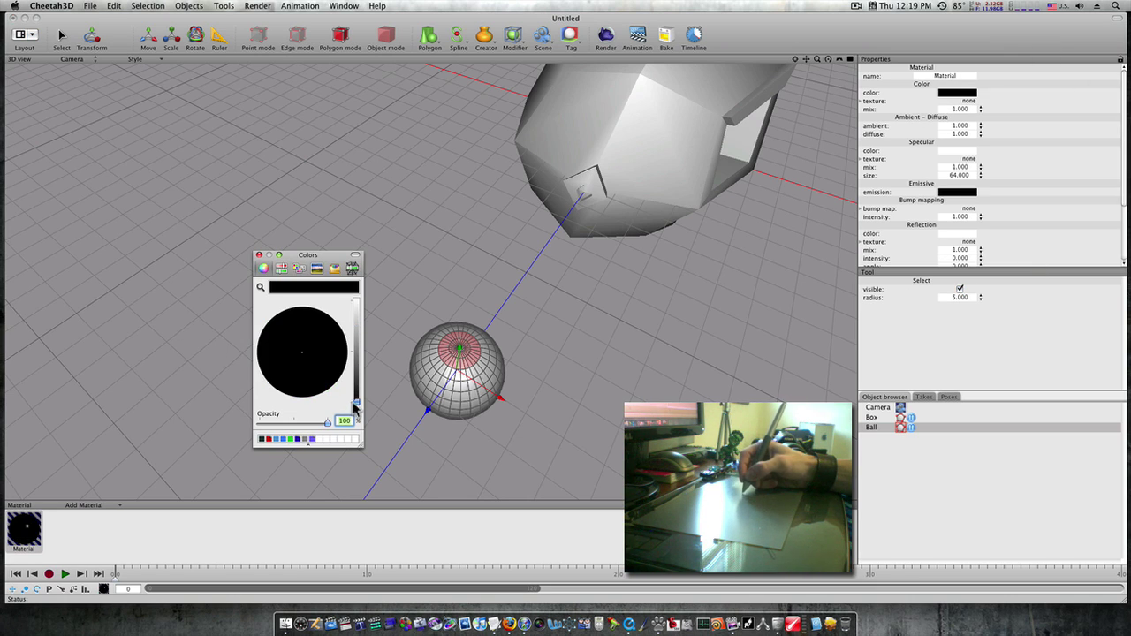
click(260, 254)
drag(25, 532, 456, 353)
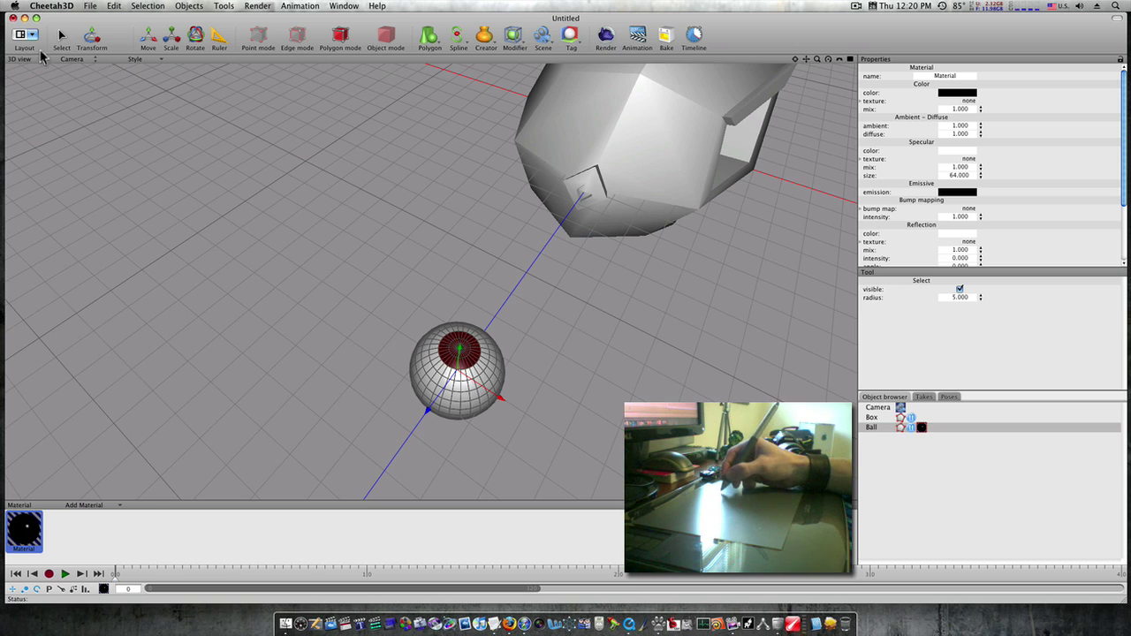
Step: Select all the ball's polygons outside the black pupil, including those on its far side and underside
click(97, 85)
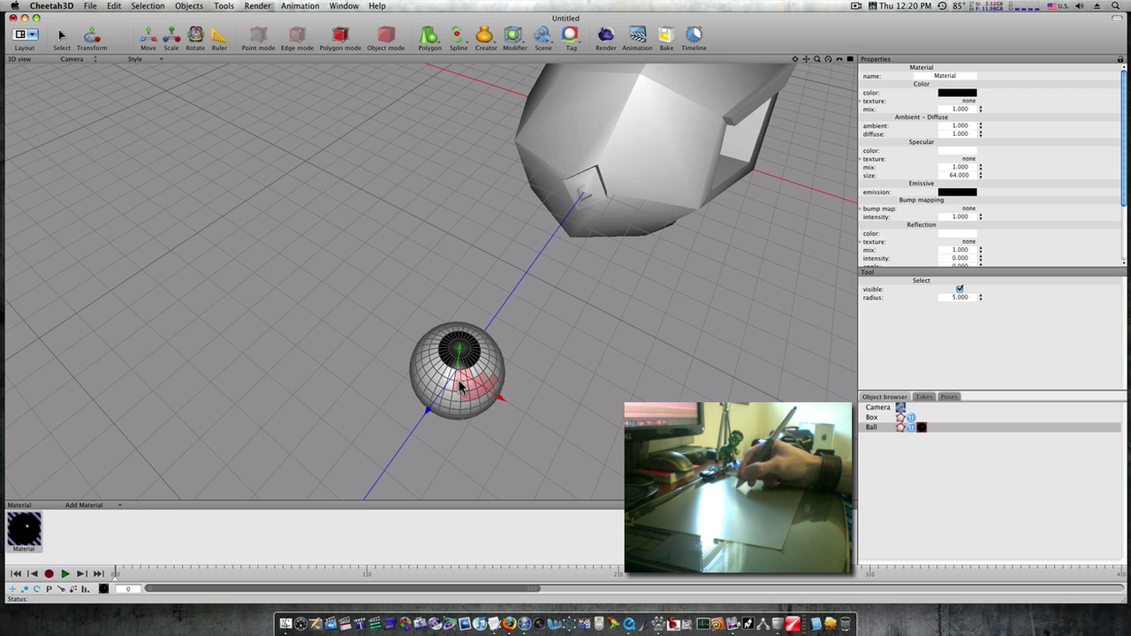
mouse_move(458, 386)
mouse_down()
mouse_move(432, 371)
mouse_move(433, 355)
mouse_up()
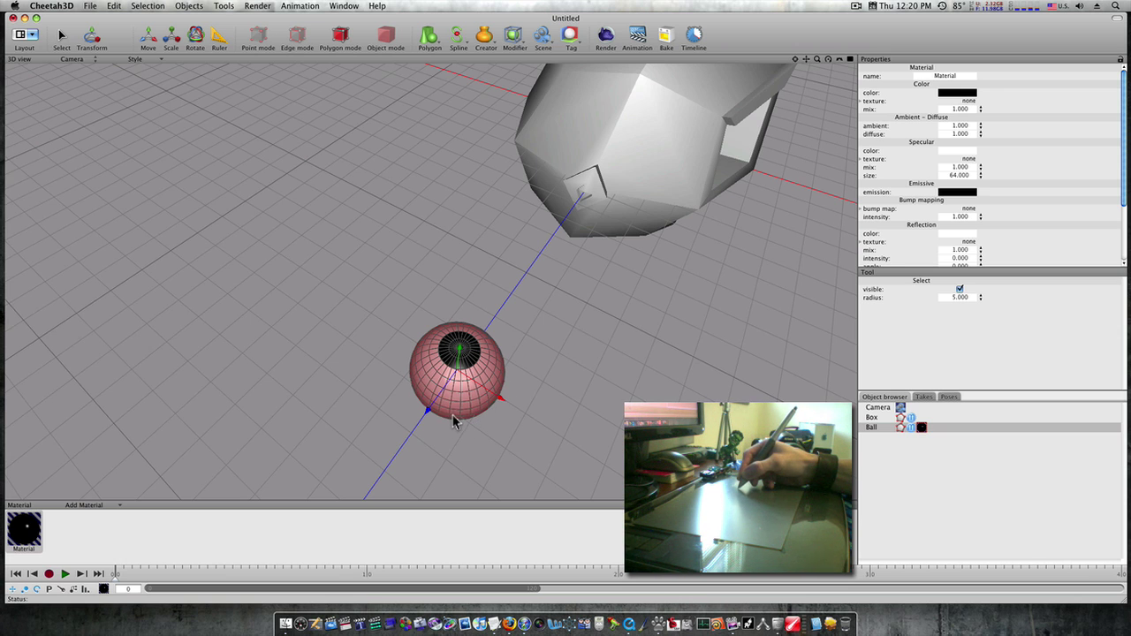
right_drag(560, 419, 447, 361)
mouse_move(431, 375)
mouse_down()
mouse_move(429, 391)
mouse_move(437, 379)
mouse_move(366, 398)
mouse_move(351, 423)
mouse_move(444, 404)
mouse_move(381, 430)
mouse_move(416, 442)
mouse_move(345, 437)
mouse_up()
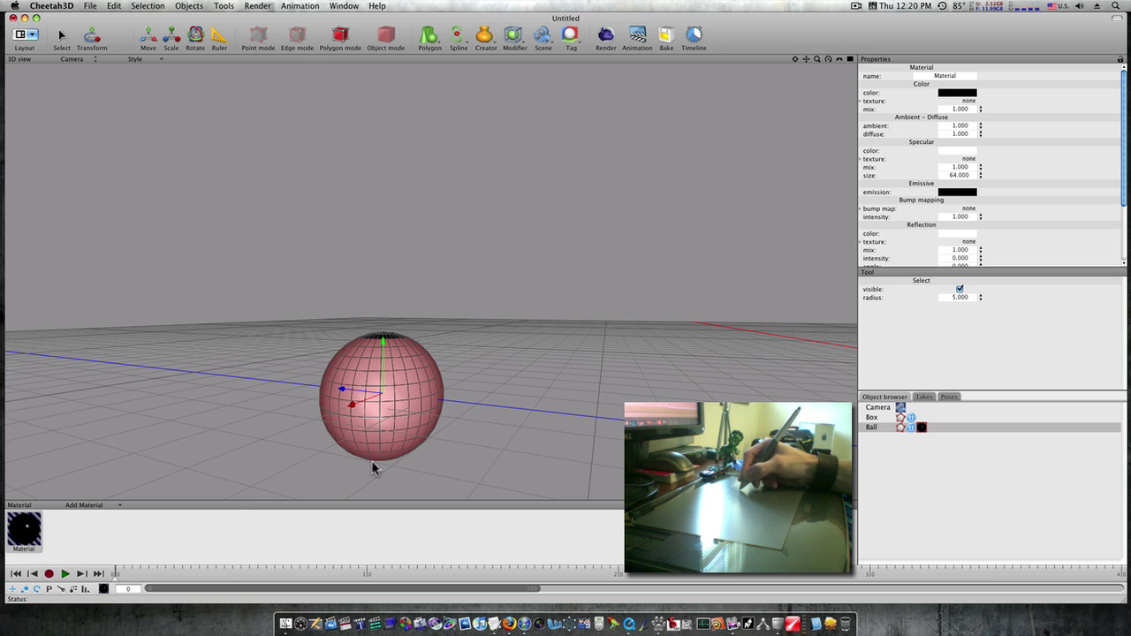
mouse_move(513, 424)
alt+mouse_down()
mouse_move(414, 430)
mouse_move(409, 382)
mouse_move(432, 358)
mouse_move(383, 379)
mouse_move(429, 373)
mouse_move(397, 391)
mouse_move(442, 402)
alt+mouse_up()
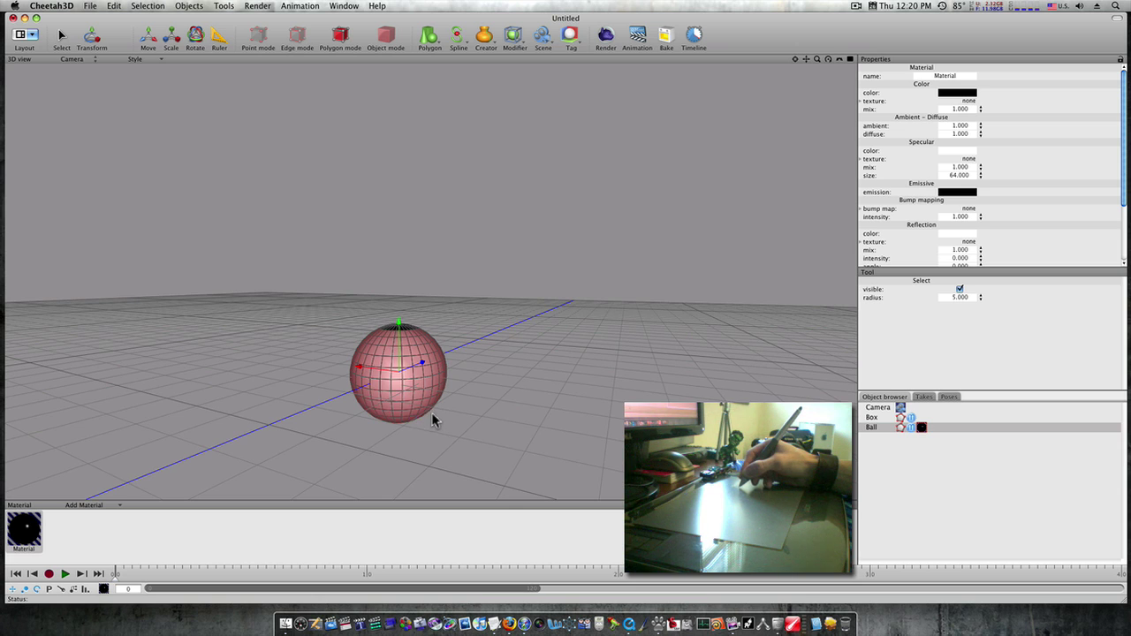
mouse_move(434, 413)
alt+mouse_down()
mouse_move(359, 434)
mouse_move(350, 421)
alt+mouse_up()
drag(470, 388, 492, 376)
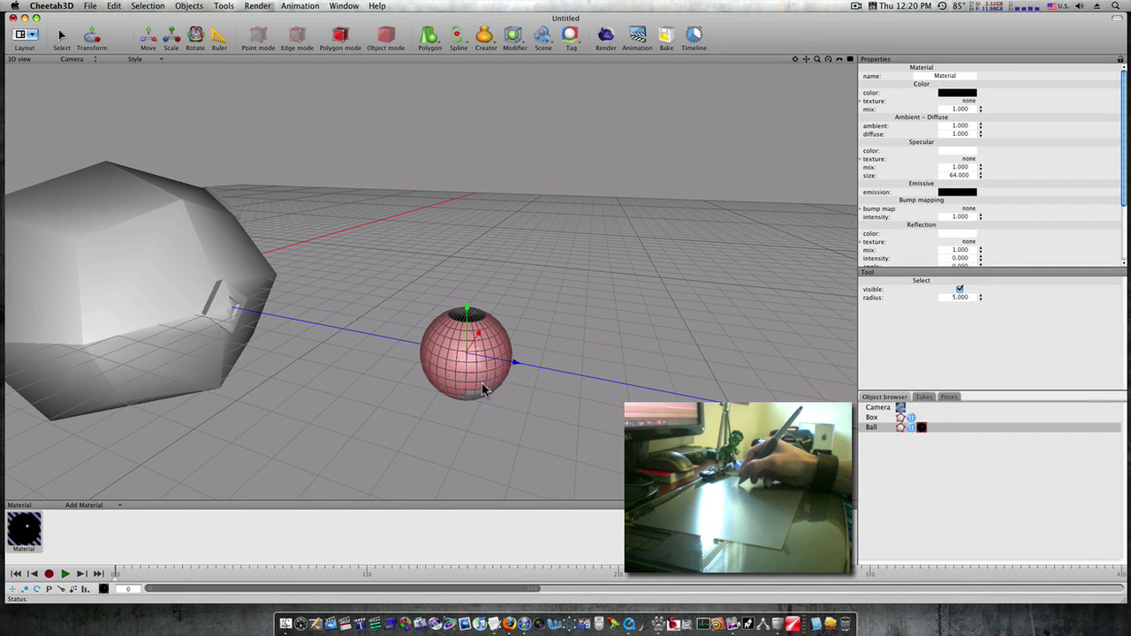
middle_drag(484, 405, 504, 382)
mouse_move(542, 404)
shift+mouse_down()
mouse_move(469, 439)
mouse_move(468, 460)
shift+mouse_up()
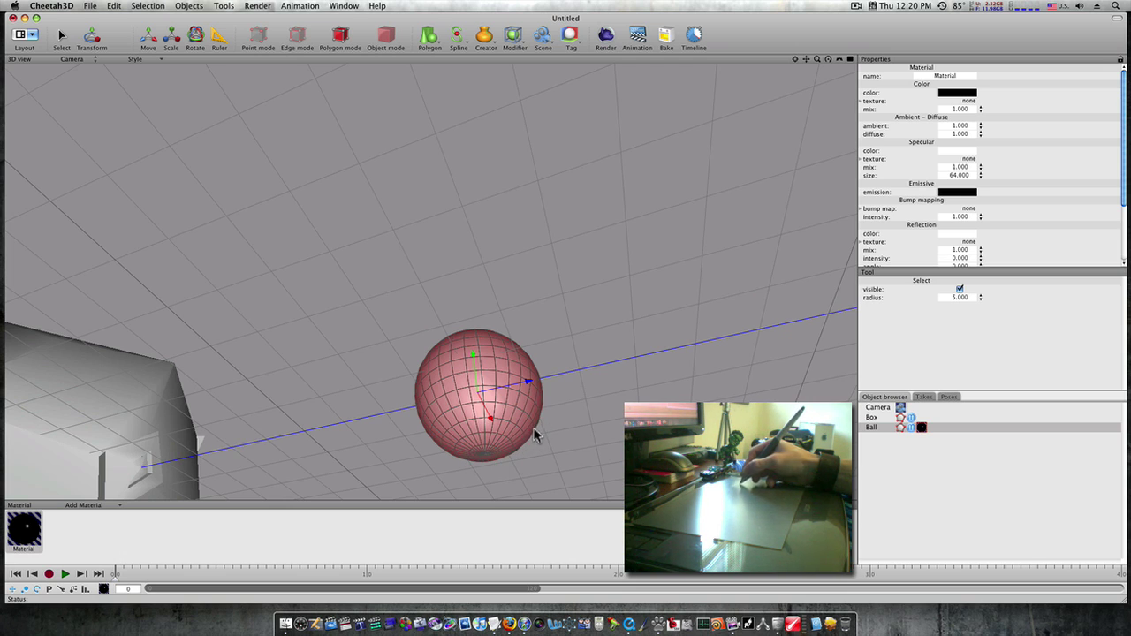
middle_drag(518, 460, 477, 464)
Step: Create a second Material with a white color and apply it to the selected ball polygons
click(71, 507)
click(78, 536)
click(956, 92)
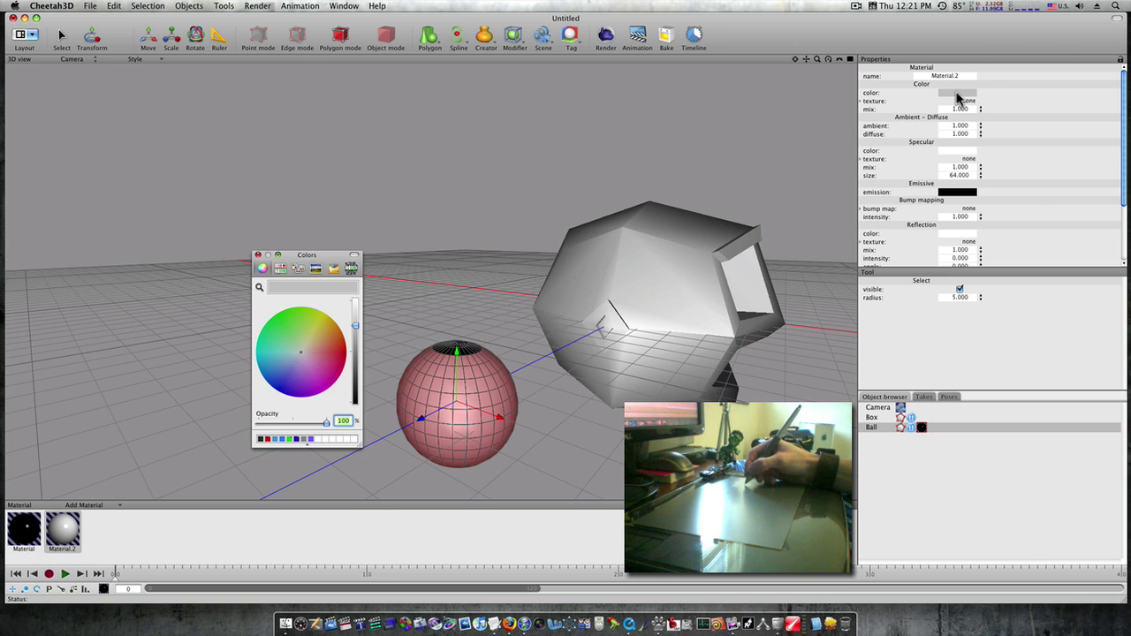
drag(354, 310, 354, 297)
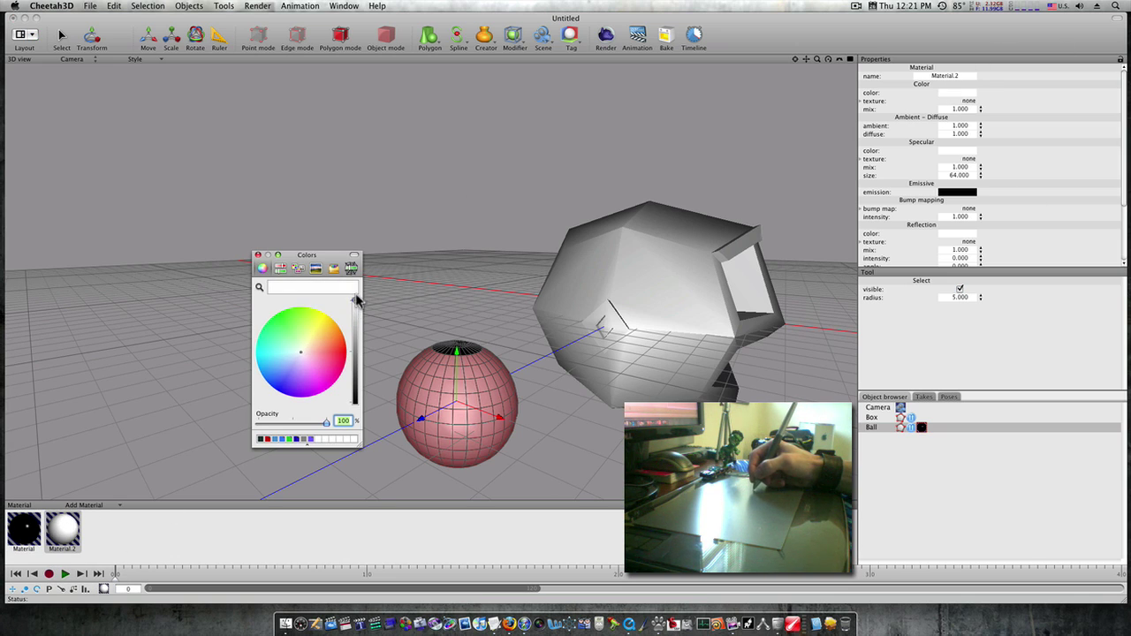
click(257, 255)
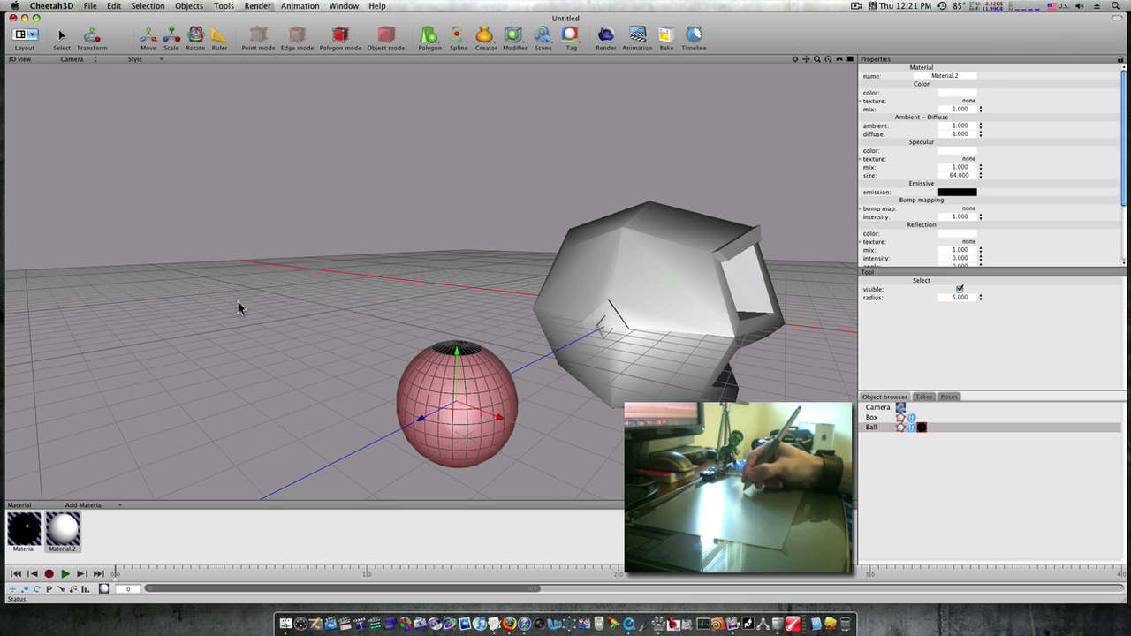
drag(58, 548, 434, 423)
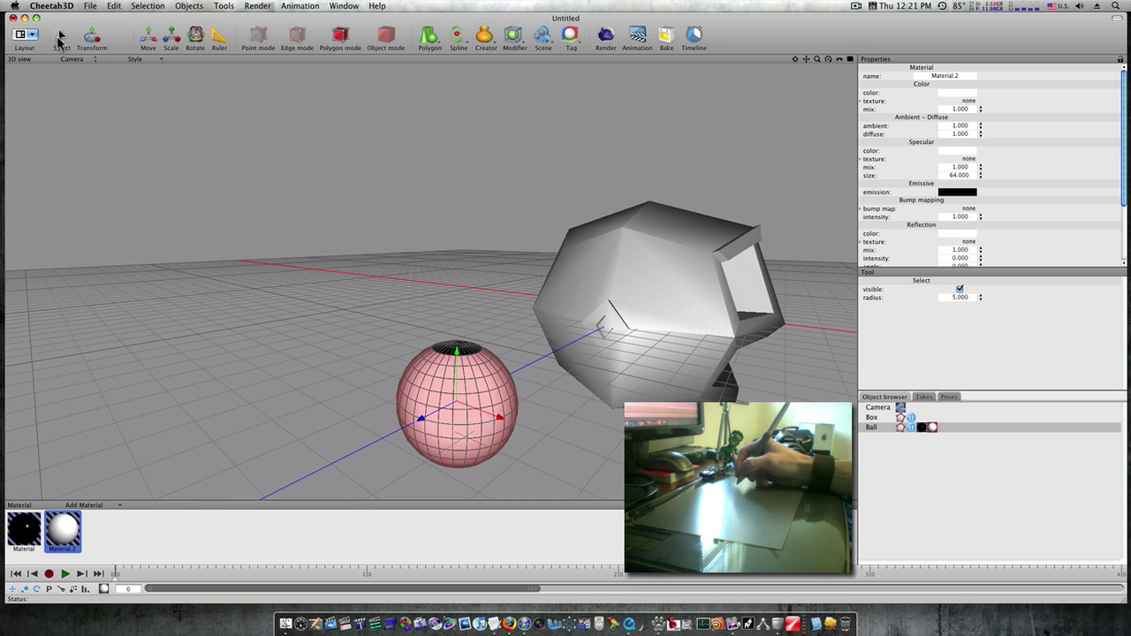
click(91, 37)
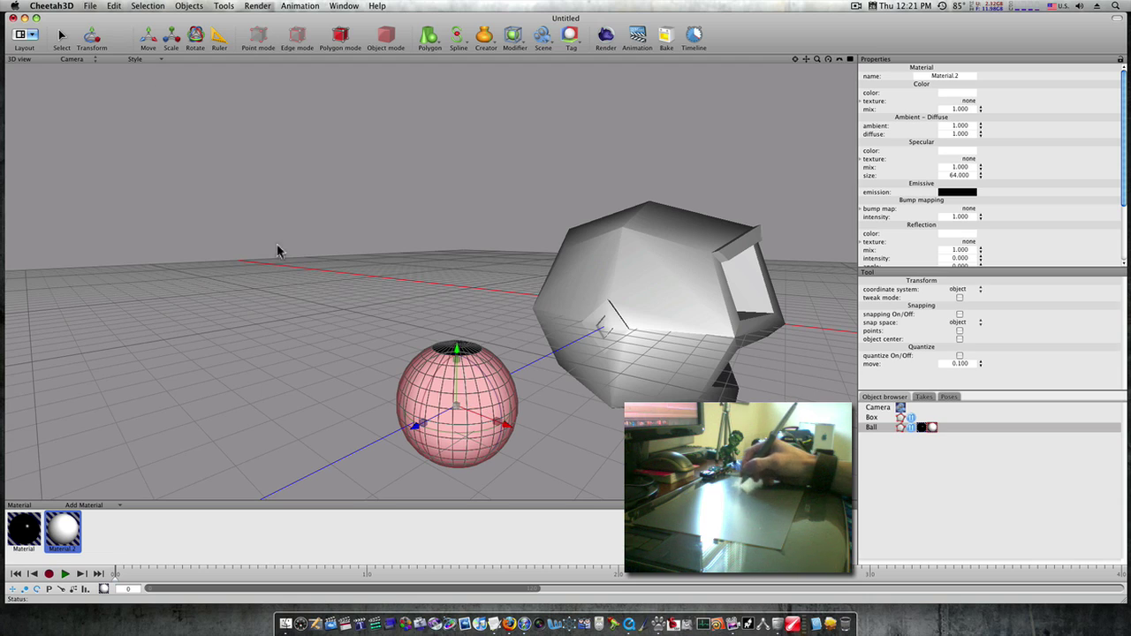
drag(419, 430, 568, 433)
key(super+z)
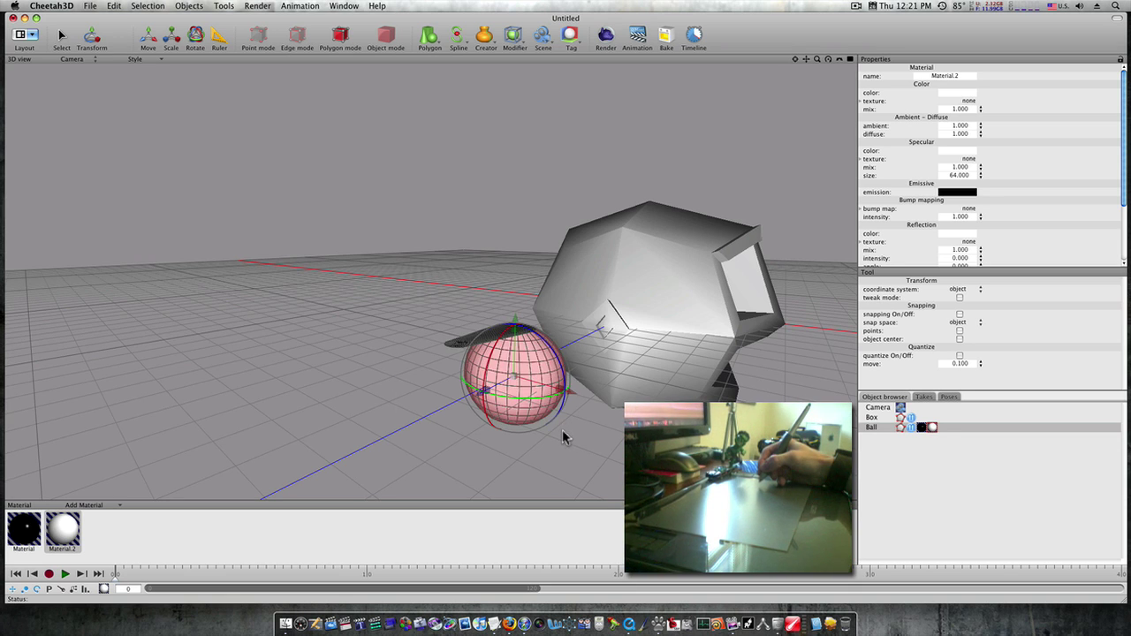
key(super+z)
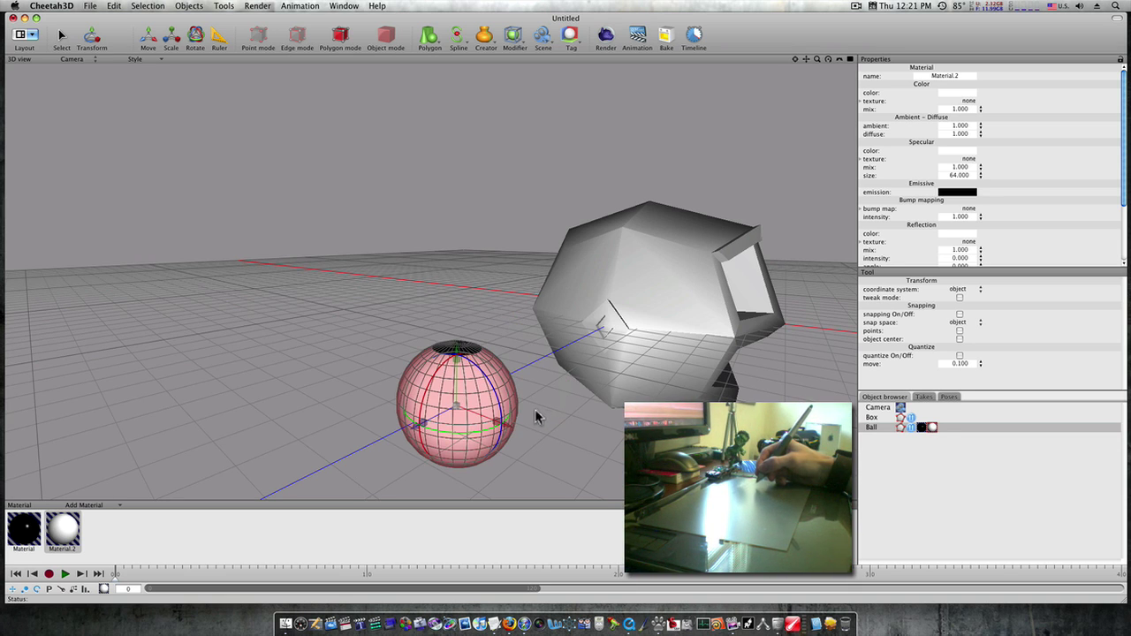
Step: Switch to Object mode and move the whole eyeball along its Z axis up to the side of the head
right_drag(537, 415, 485, 419)
click(60, 37)
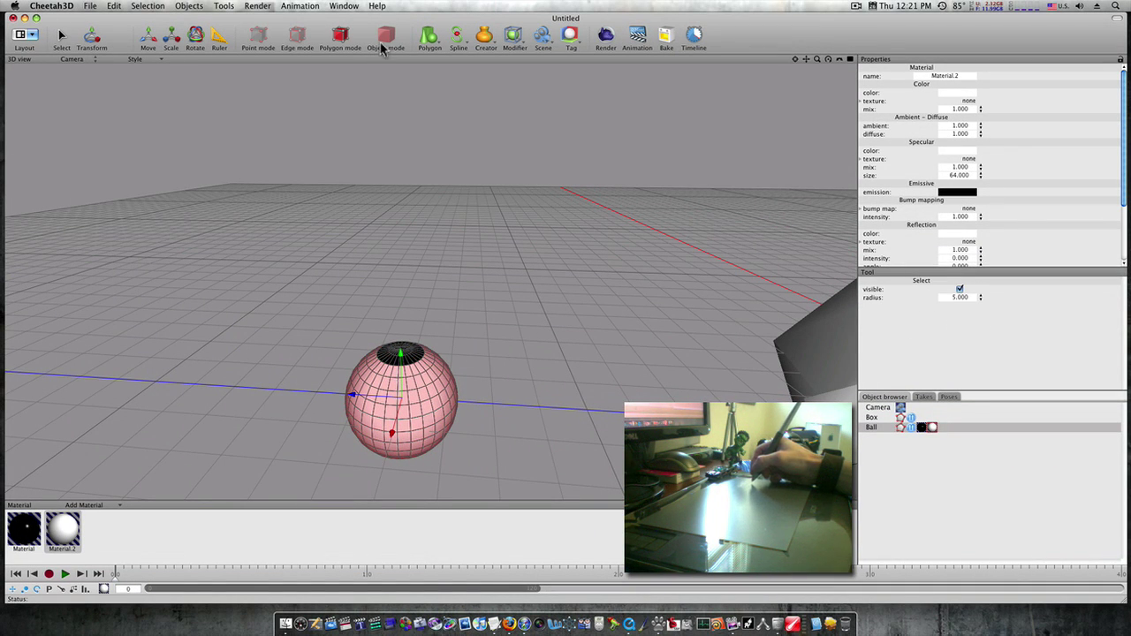
click(382, 39)
click(88, 37)
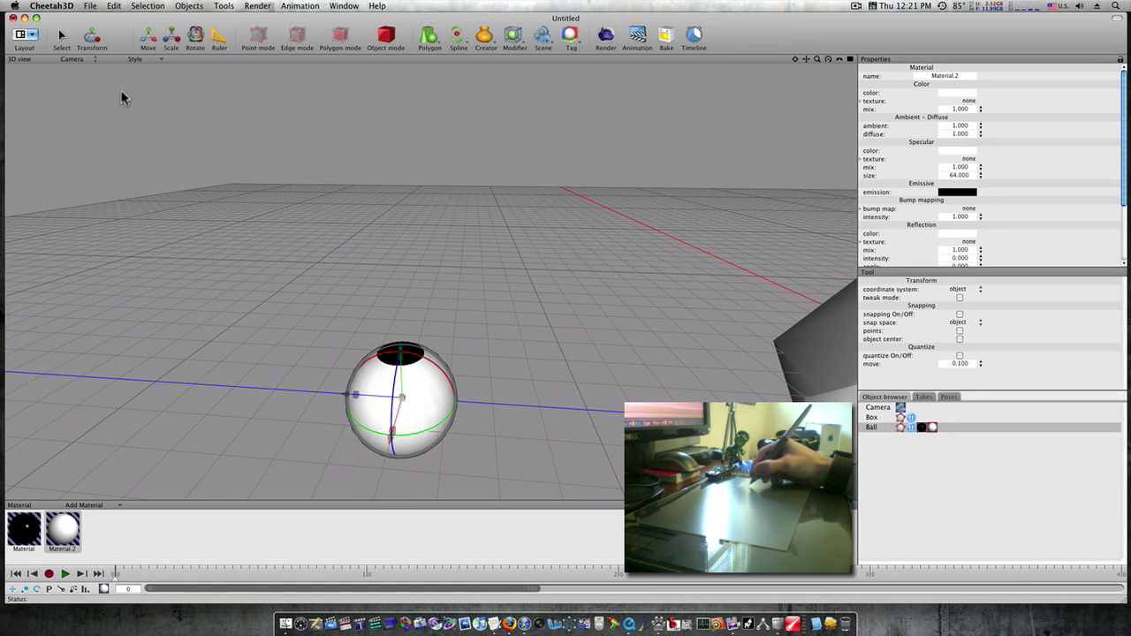
drag(344, 395, 608, 411)
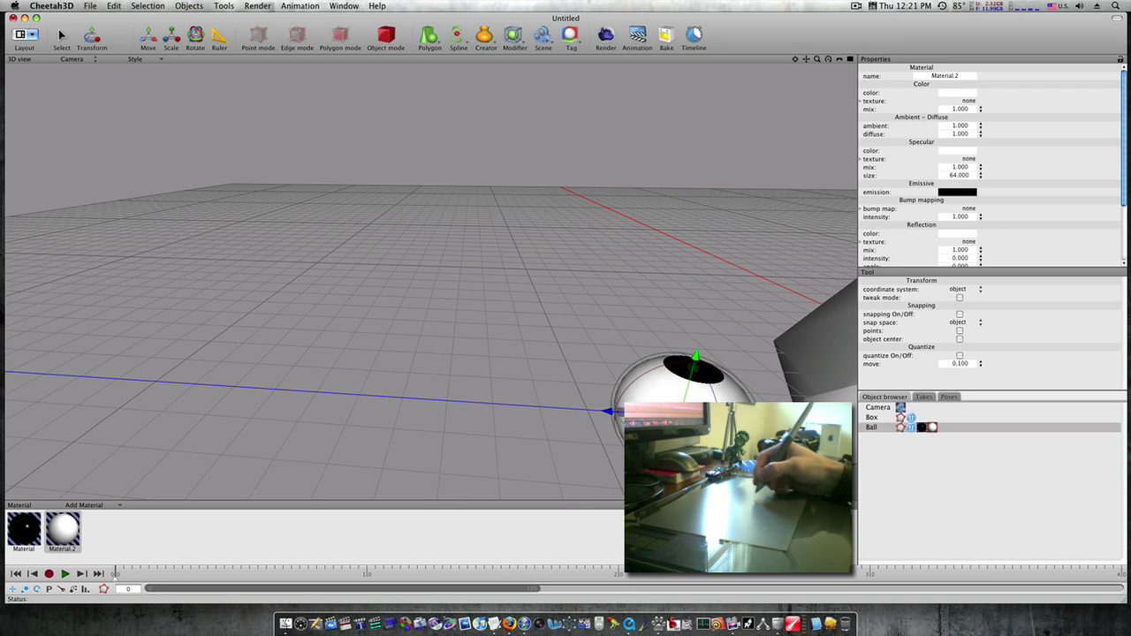
ctrl+alt+drag(707, 382, 434, 363)
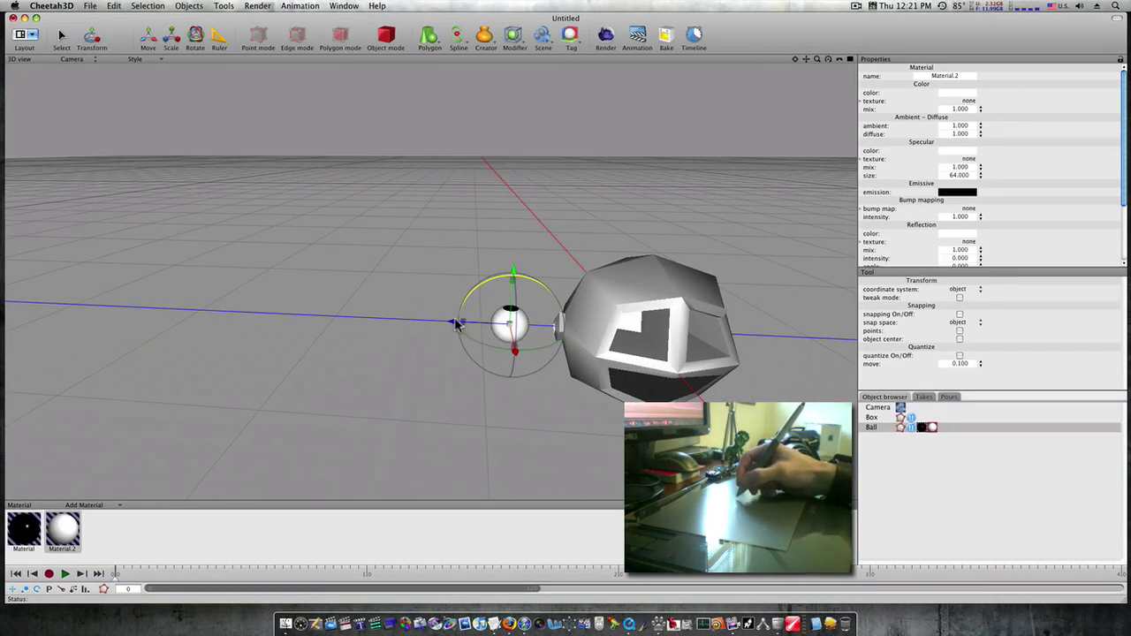
drag(453, 322, 505, 326)
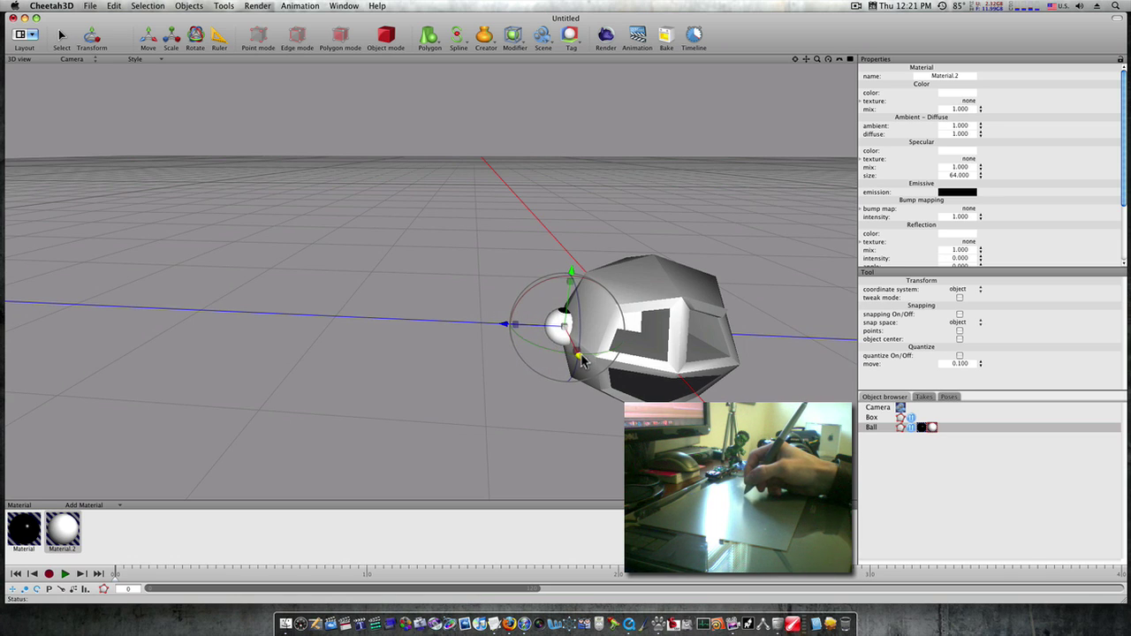
Step: Move the eyeball forward along its X axis and fit it into the eye socket with the black pupil facing forward
drag(577, 356, 598, 380)
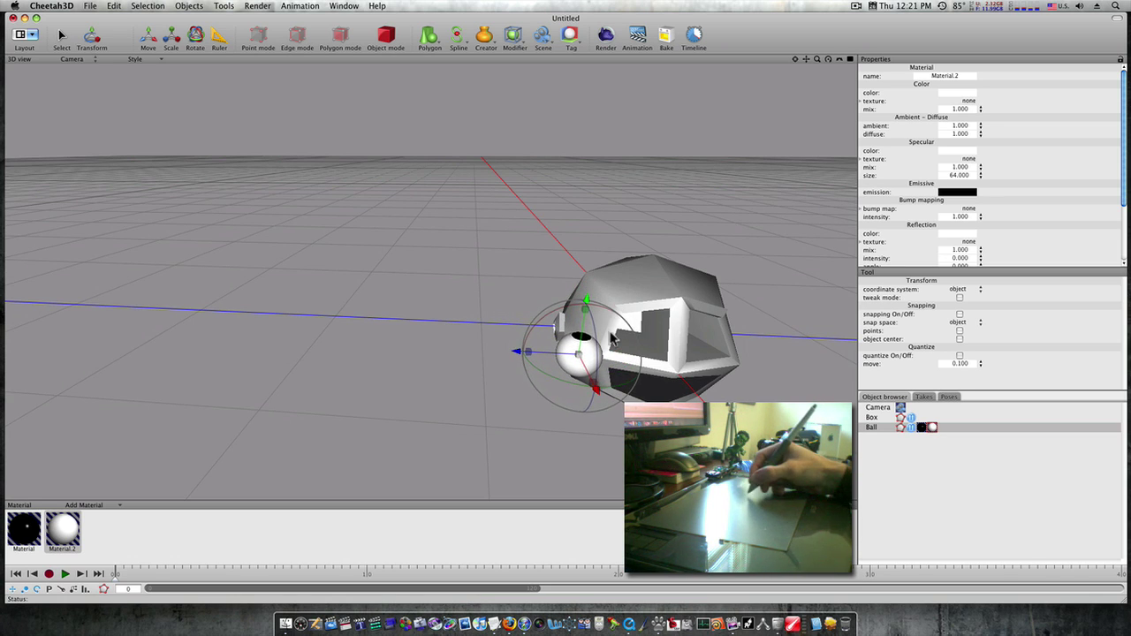
drag(596, 332, 576, 355)
drag(634, 415, 634, 389)
drag(574, 330, 574, 326)
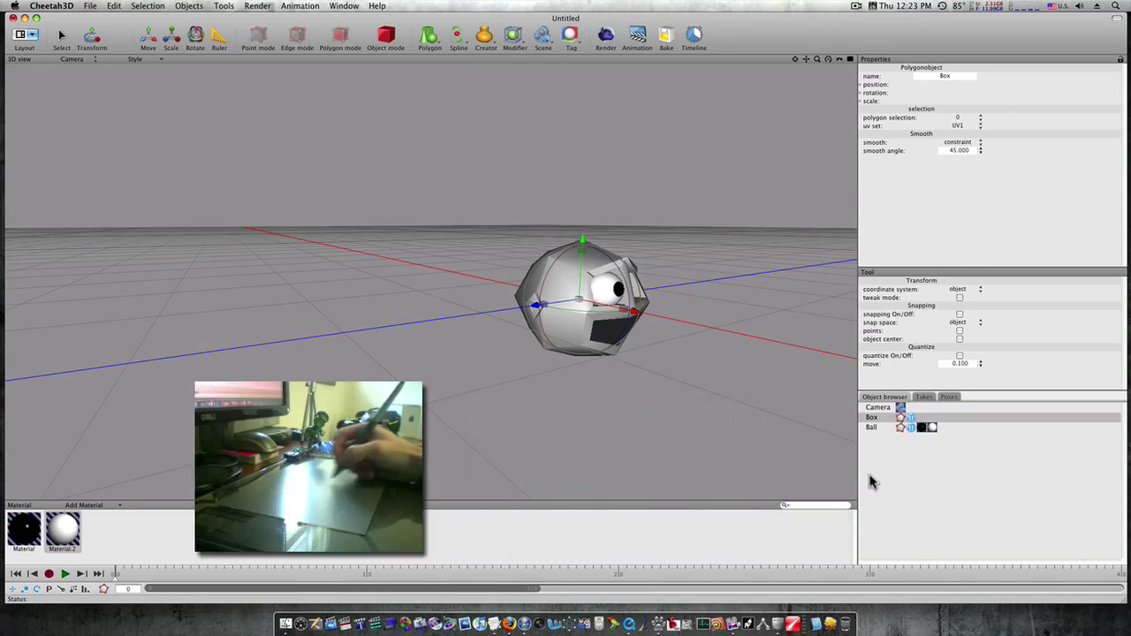
Step: Add a Subdivision modifier and nest it under the head's Box to smooth the head
click(872, 419)
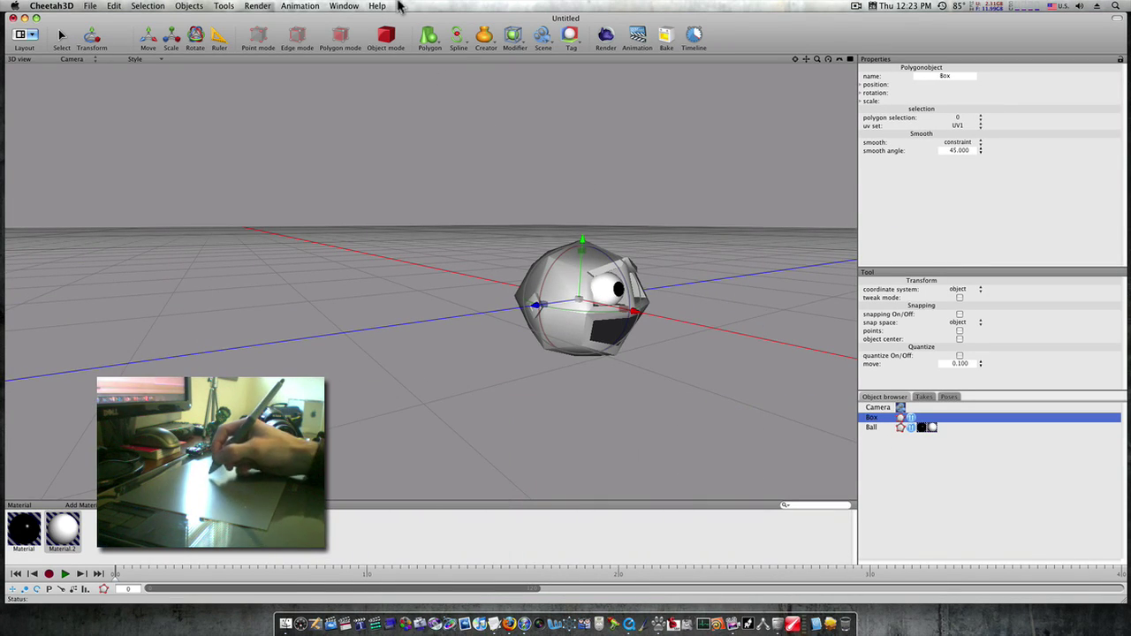
click(514, 37)
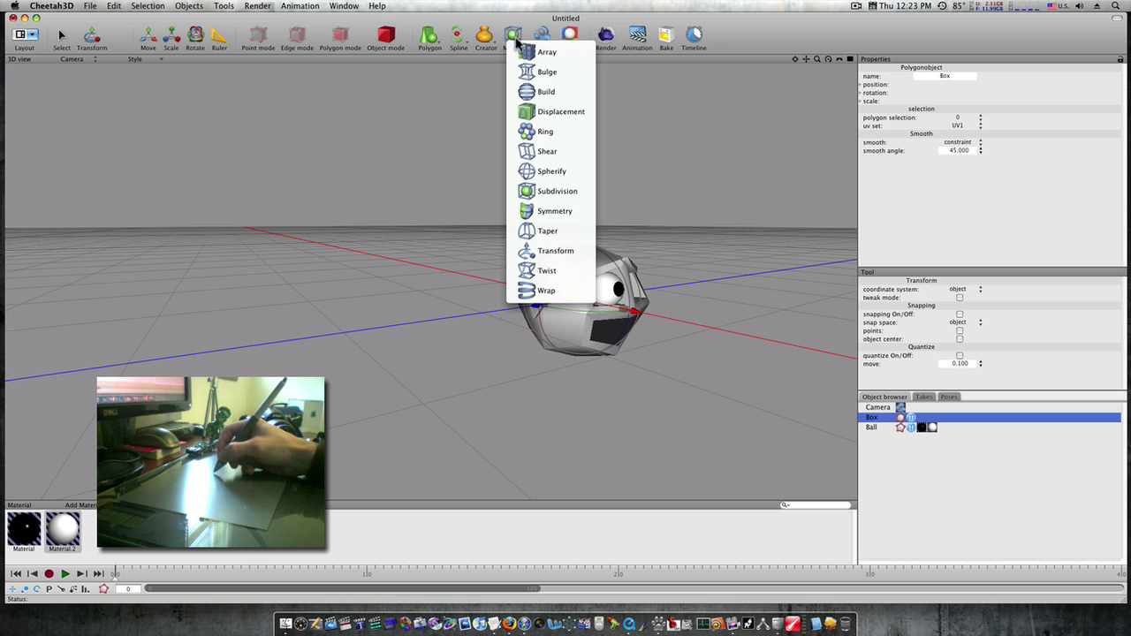
click(573, 193)
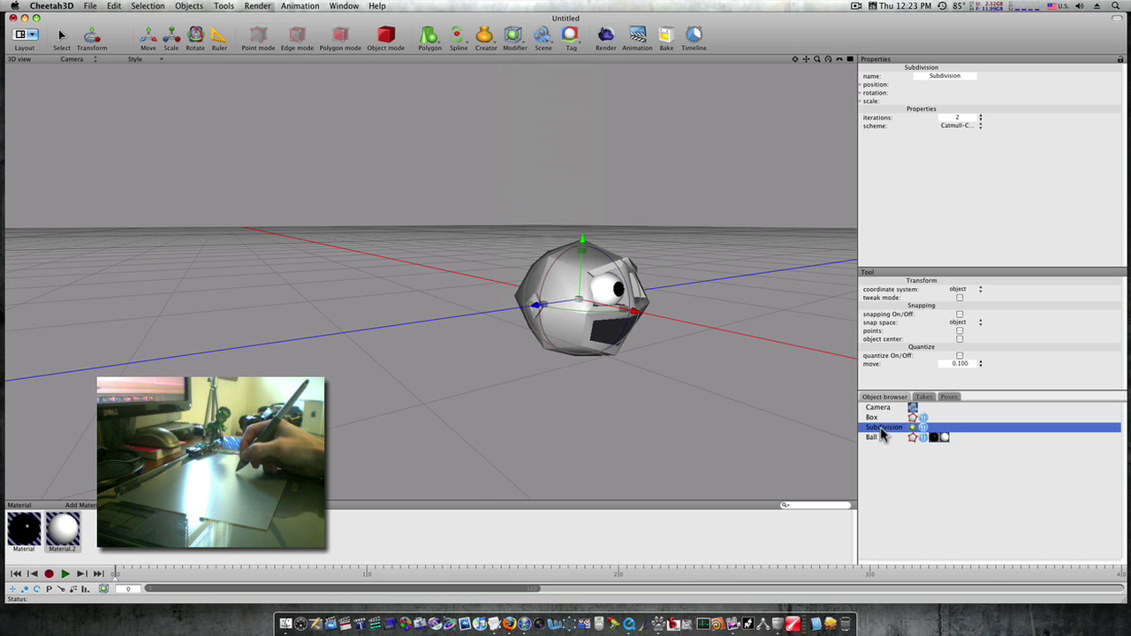
drag(880, 430, 875, 418)
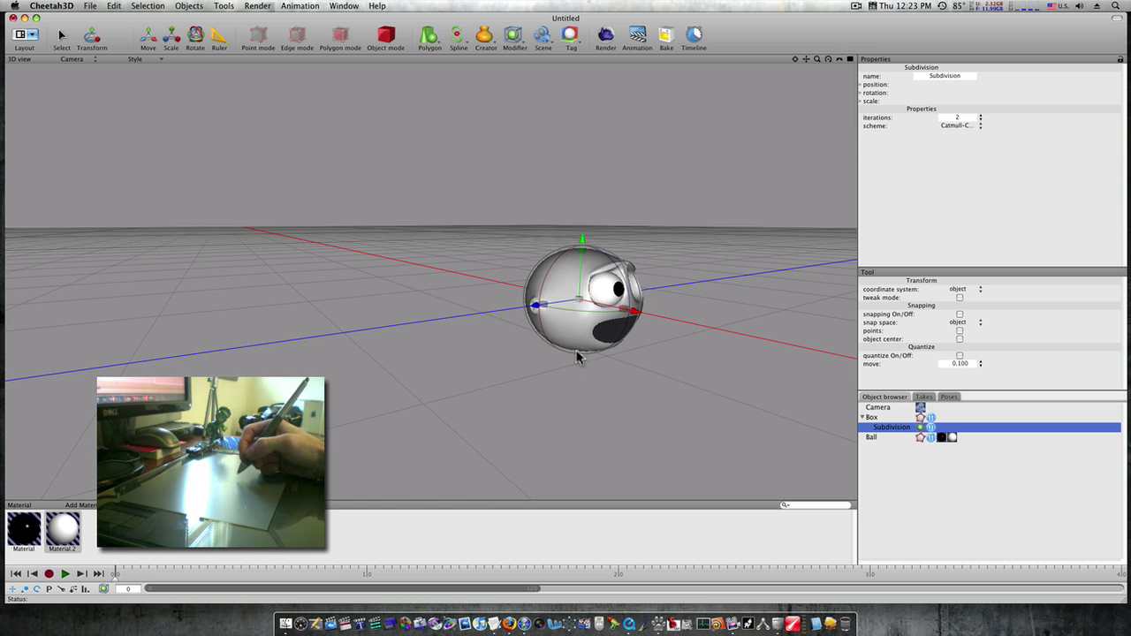
Step: Create a new box primitive and scale it down along its Y and Z axes into a narrow bar
alt+right_drag(577, 358, 598, 343)
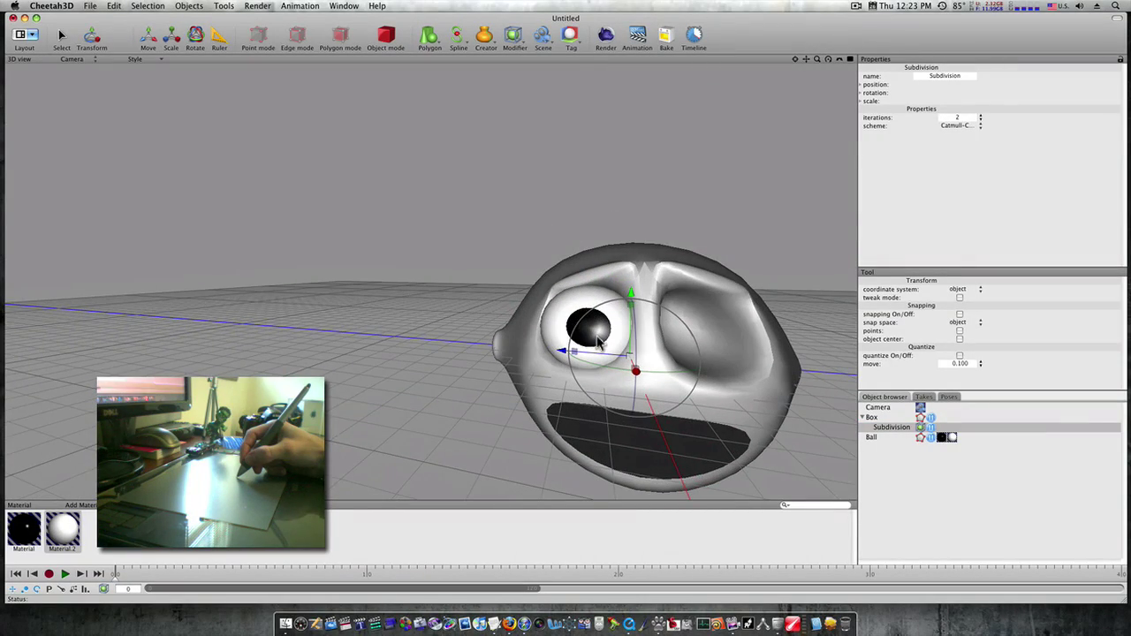
alt+drag(598, 337, 644, 341)
click(429, 50)
click(446, 71)
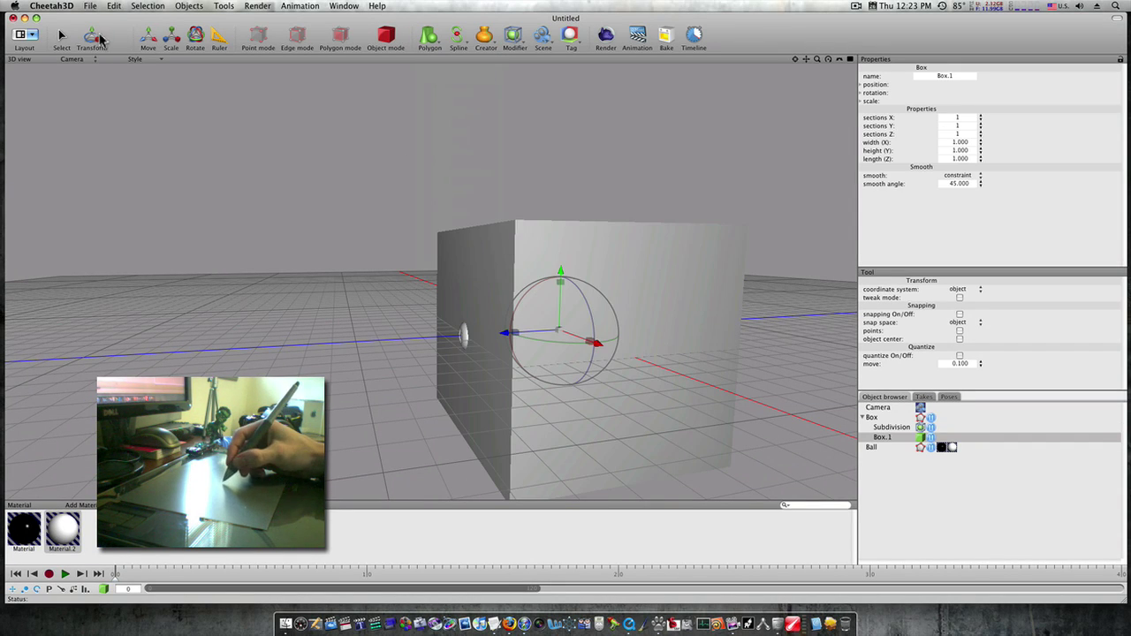
click(68, 38)
click(99, 37)
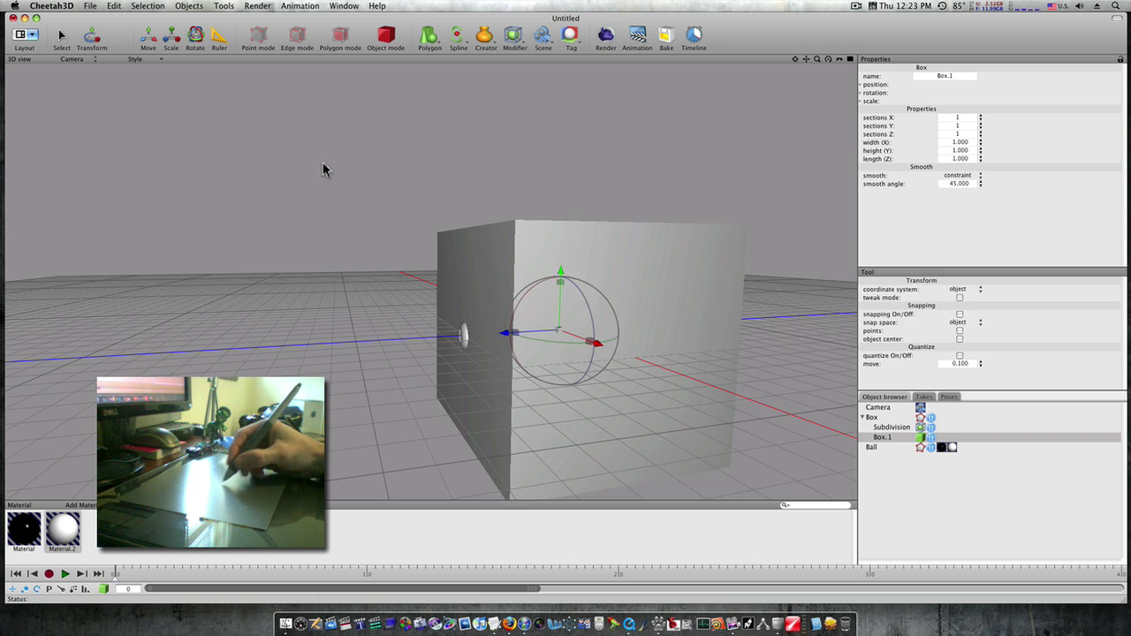
drag(560, 281, 573, 420)
drag(515, 332, 558, 331)
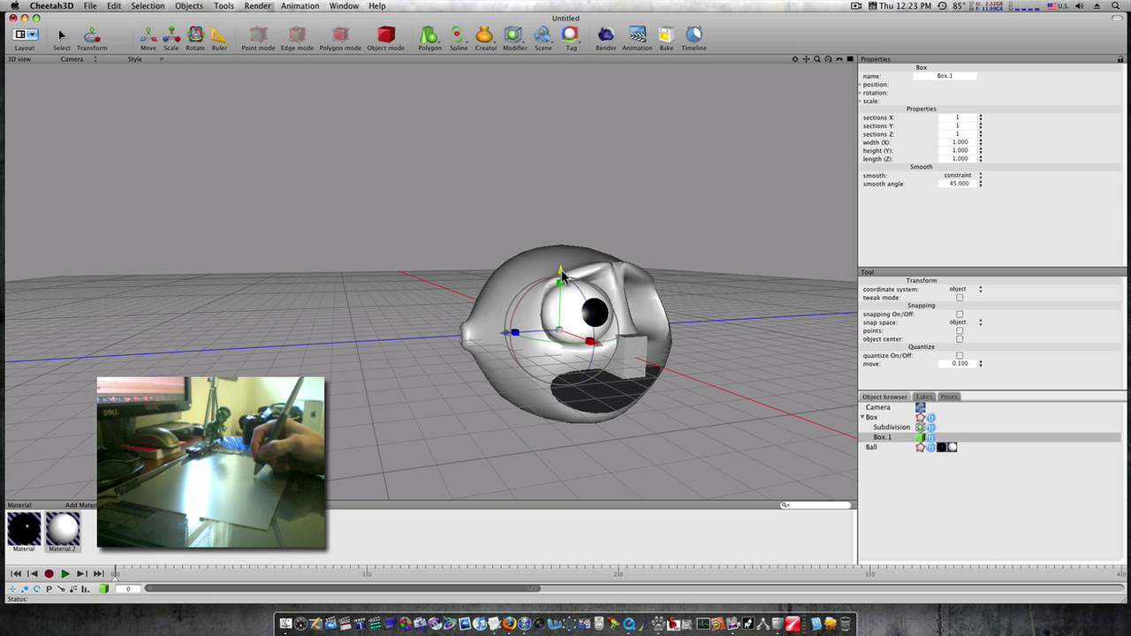
Step: Lower the bar below the head and shrink it along its X and Y axes into a small tooth
drag(561, 271, 557, 357)
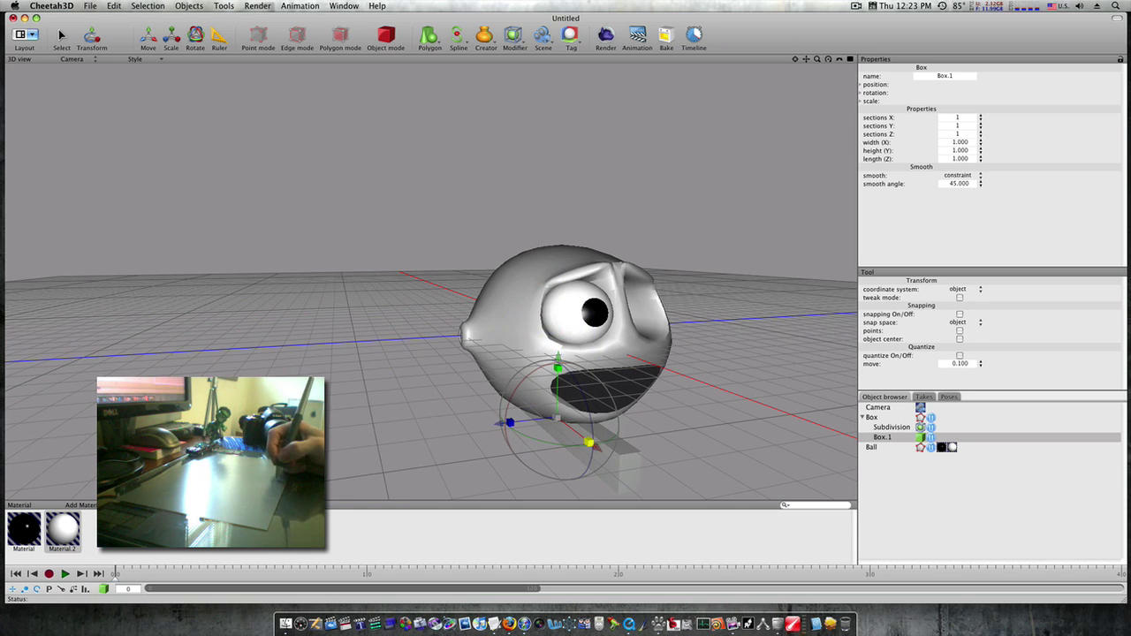
drag(589, 443, 558, 419)
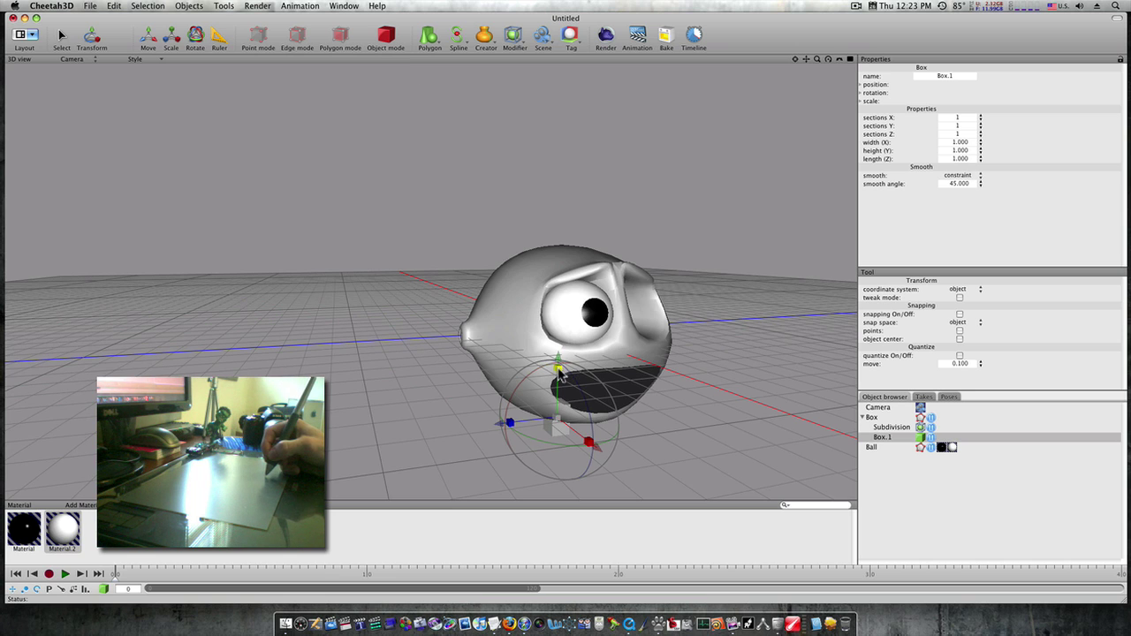
drag(558, 371, 558, 420)
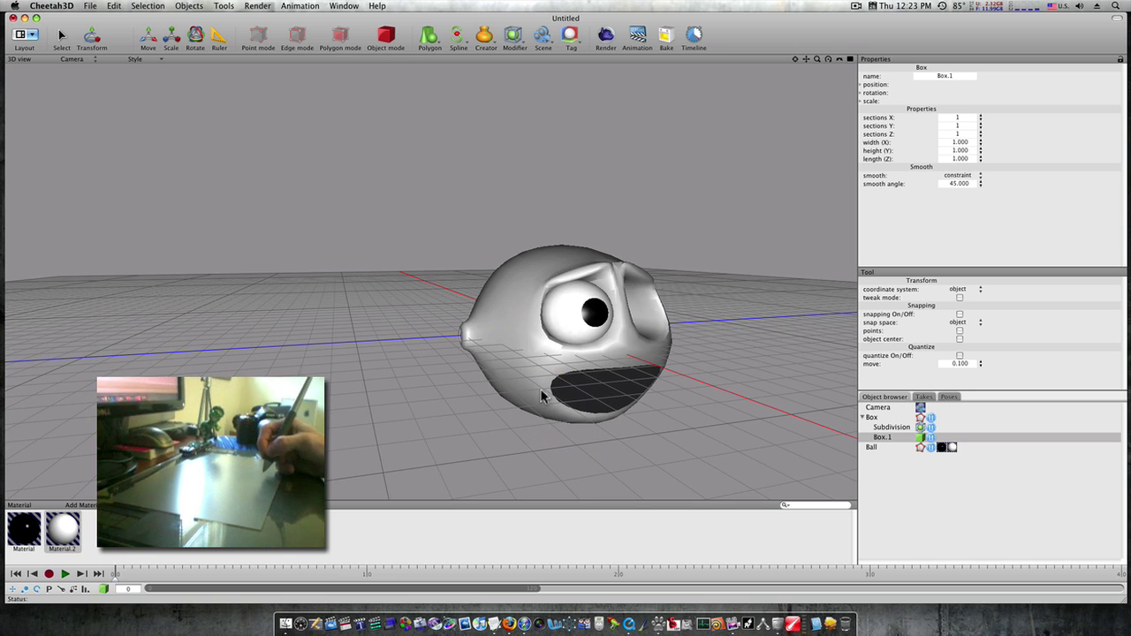
key(super+z)
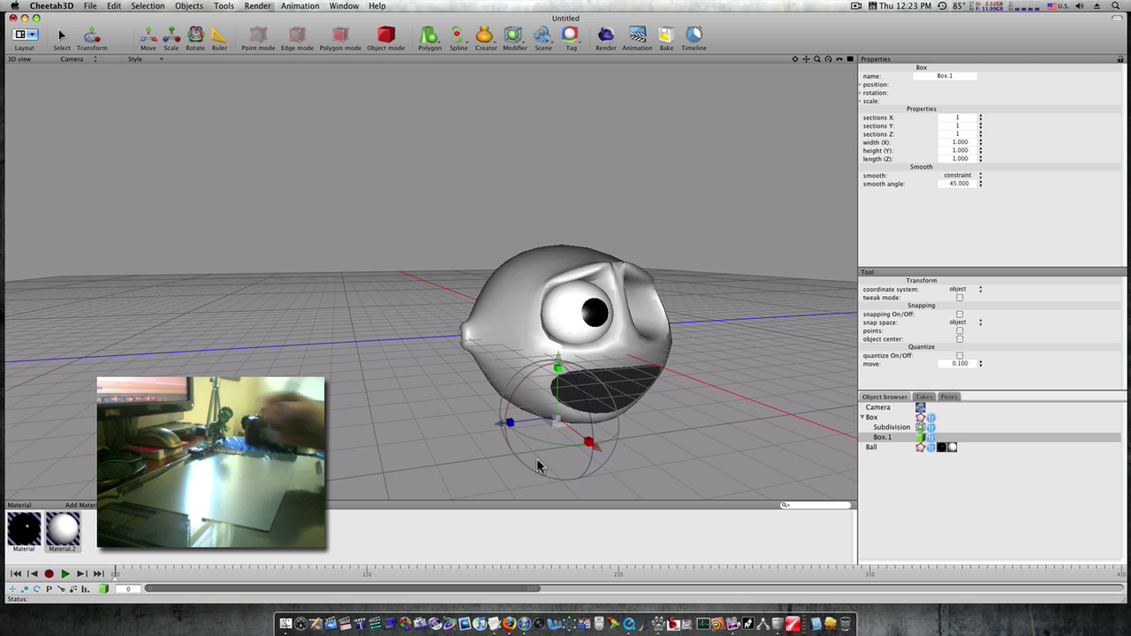
Step: Raise the tooth along its Y axis and move it forward along X to the upper edge of the mouth
drag(559, 362, 559, 328)
drag(599, 409, 656, 433)
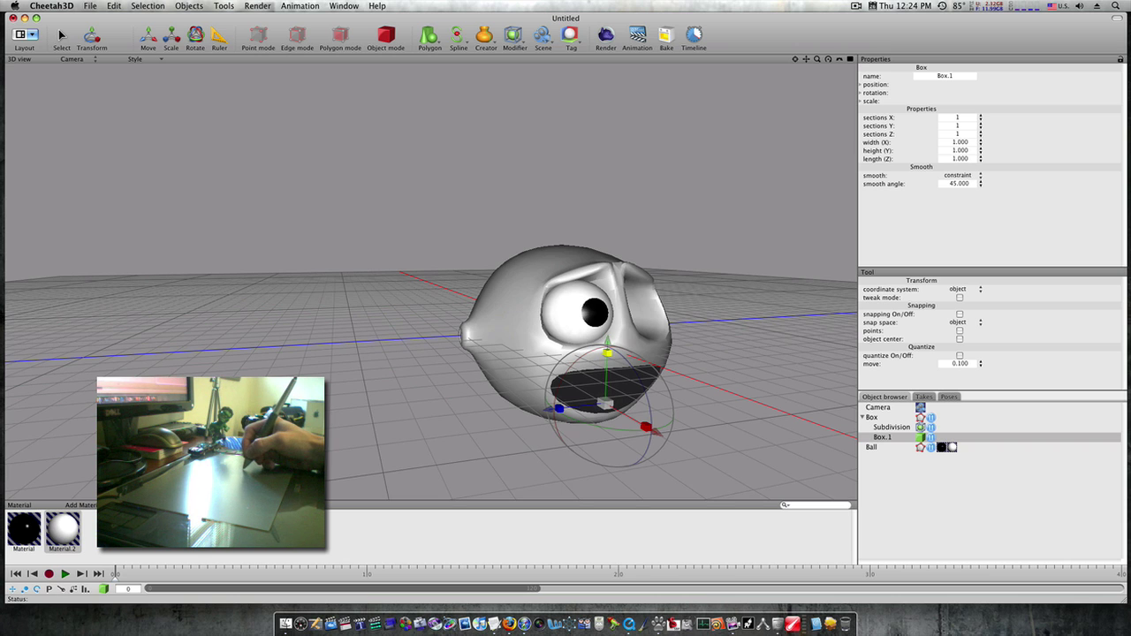
drag(608, 344, 598, 318)
right_drag(619, 472, 624, 409)
drag(619, 406, 650, 404)
drag(579, 349, 574, 324)
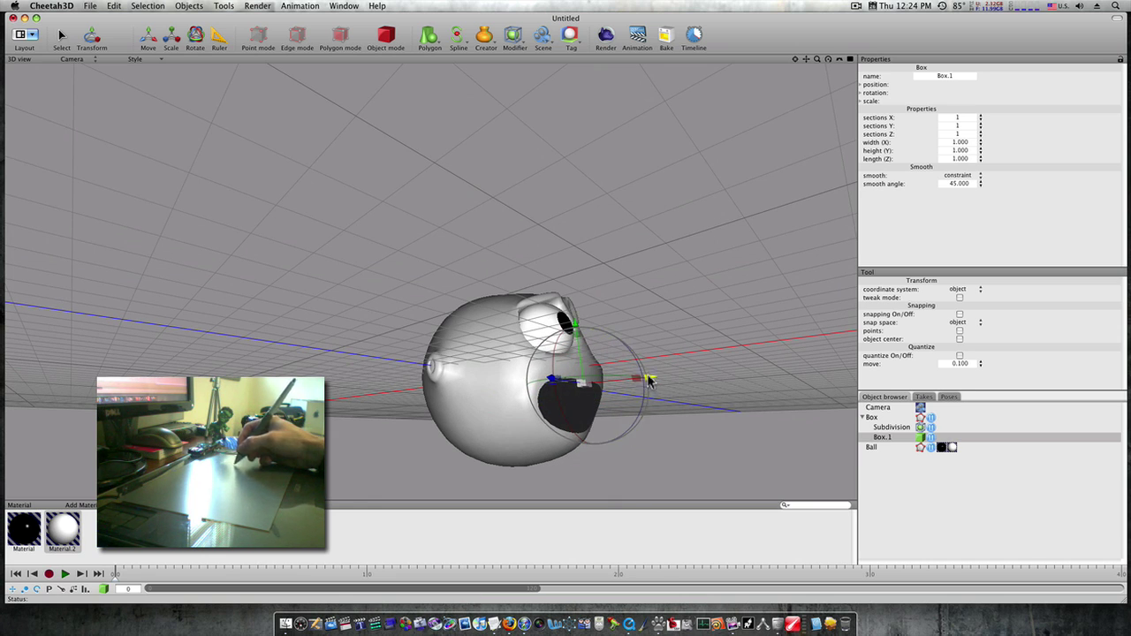
drag(650, 378, 657, 376)
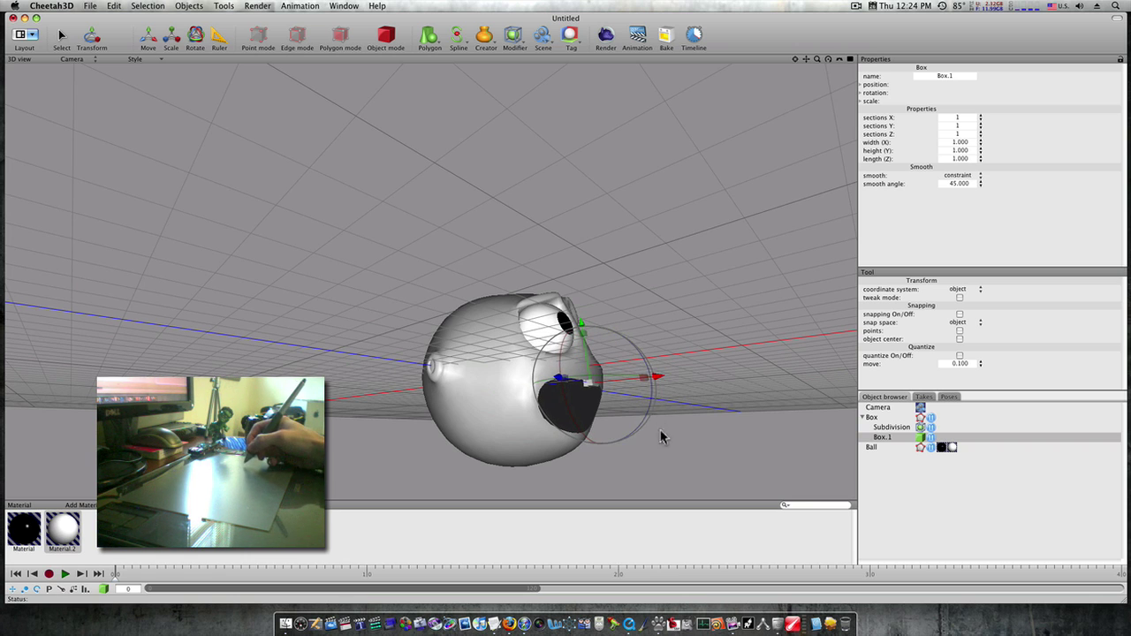
Step: Fine-tune the tooth's placement along its axes so it hangs from the mouth's upper edge near the middle
alt+drag(667, 436, 635, 454)
right_drag(635, 457, 606, 462)
drag(701, 329, 700, 335)
drag(628, 395, 604, 394)
drag(702, 417, 705, 419)
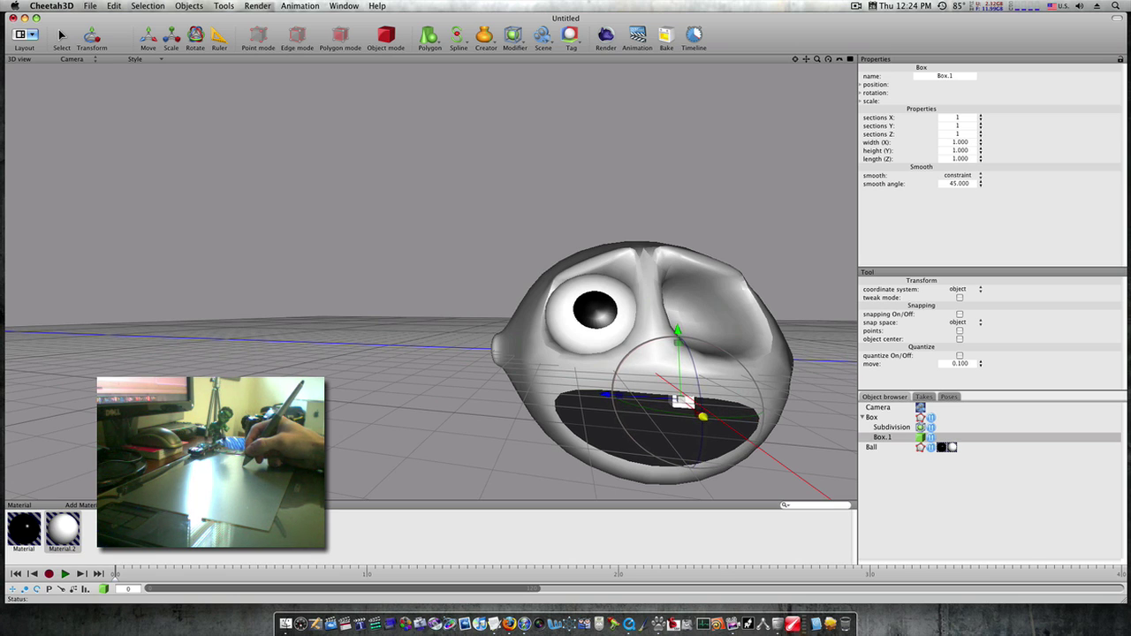
Step: Duplicate the tooth and shift one copy along its Z axis so that two teeth sit side by side
alt+right_drag(672, 438, 598, 437)
alt+drag(598, 437, 597, 439)
middle_drag(597, 441, 606, 439)
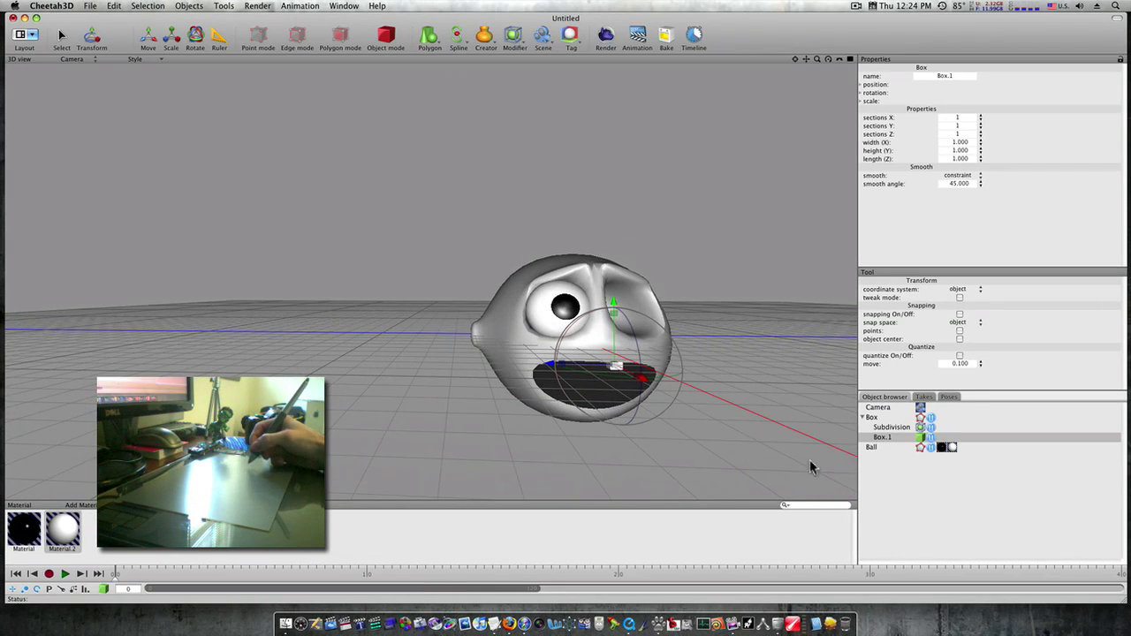
click(882, 439)
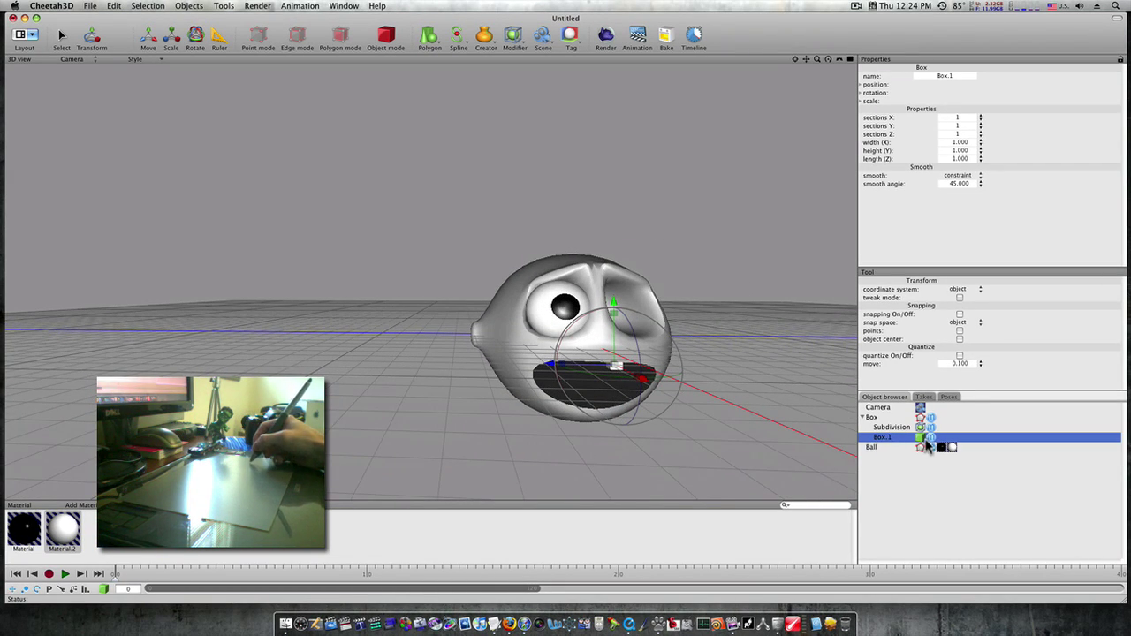
click(114, 7)
click(114, 6)
click(114, 6)
click(116, 68)
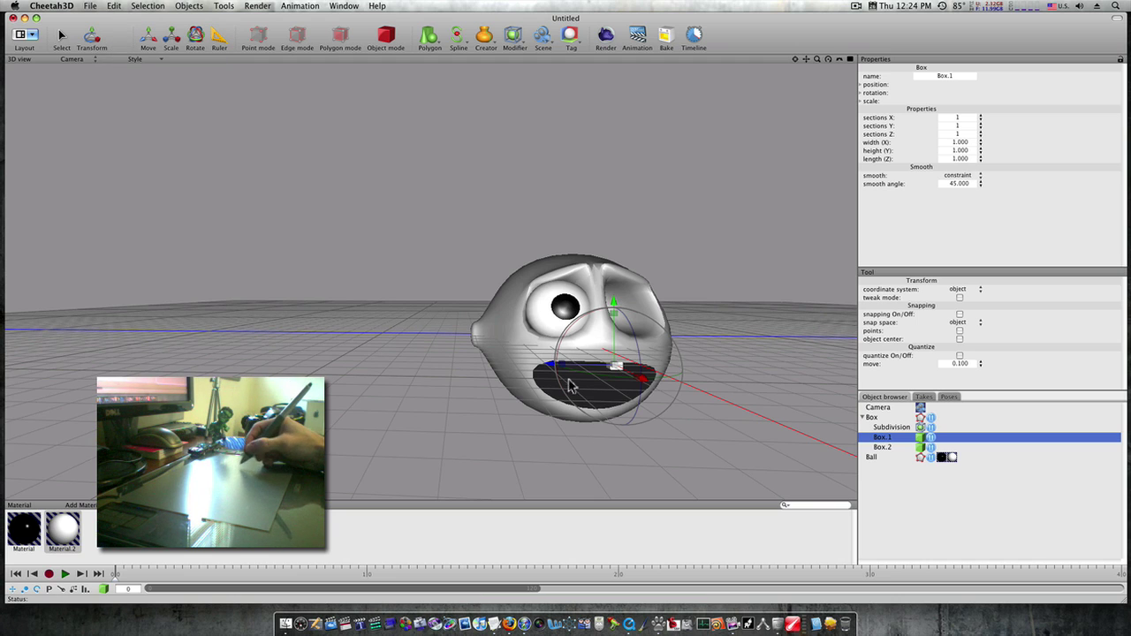
drag(552, 369, 528, 367)
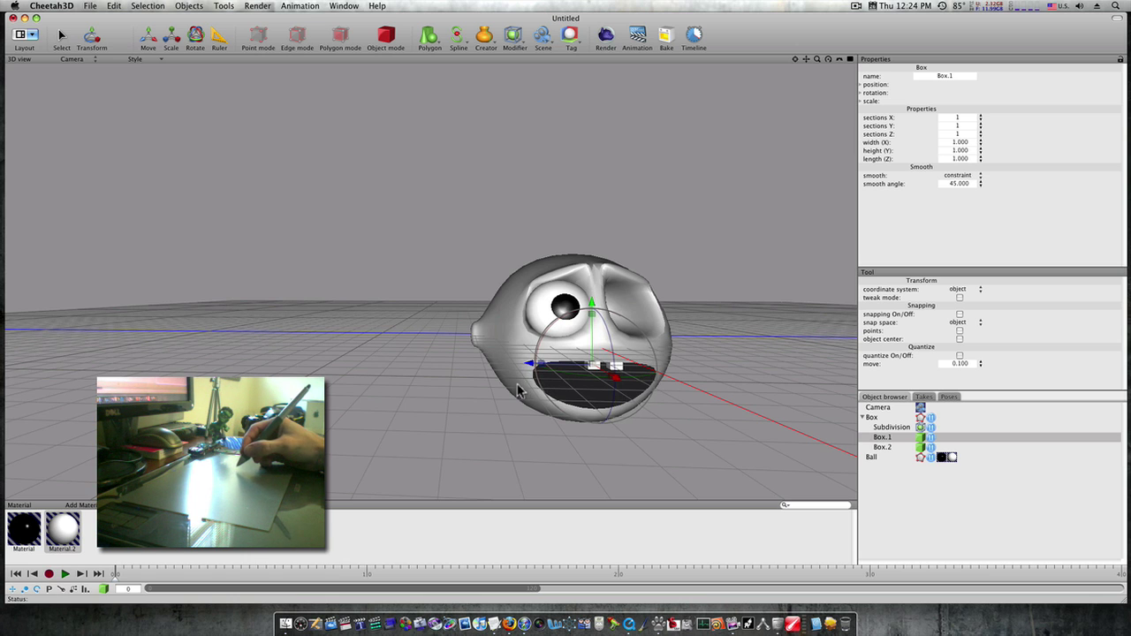
Step: Render the scene to check the head and teeth, and close the Render Manager
right_drag(499, 431, 525, 437)
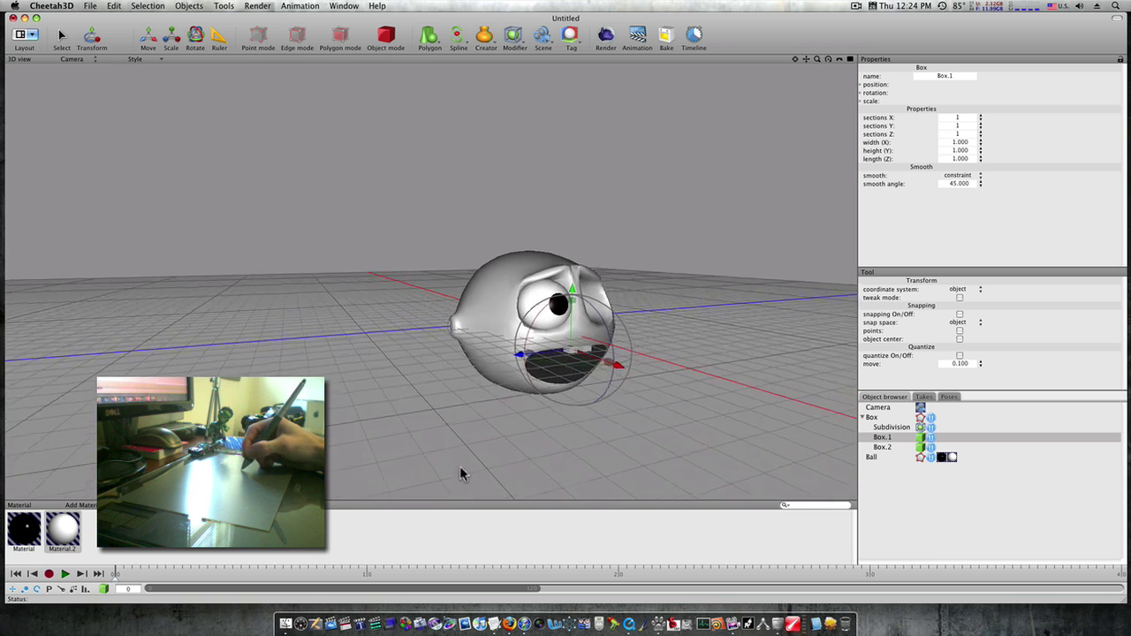
alt+drag(460, 467, 466, 456)
click(602, 36)
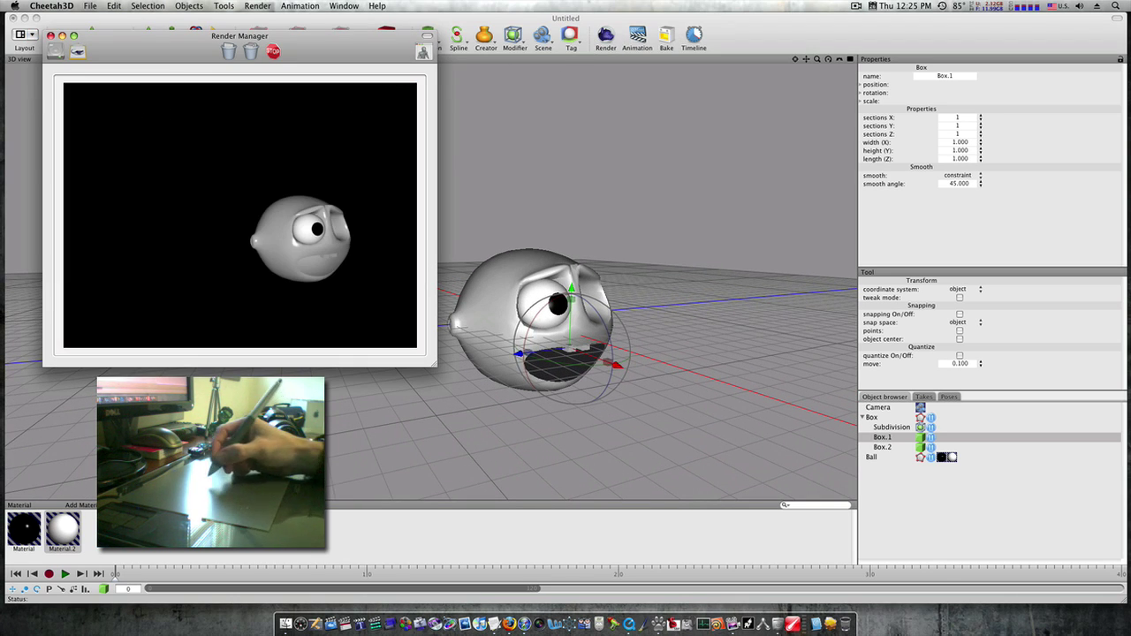
click(51, 35)
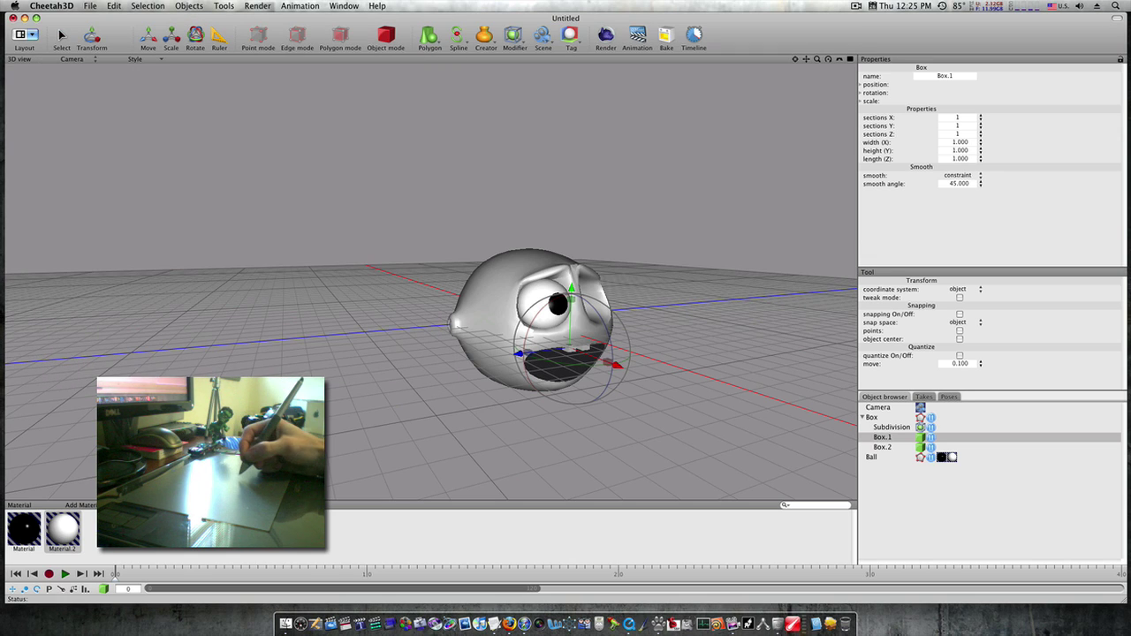
Step: Apply the white Material.2 to both teeth and check them in a closer test render
drag(67, 530, 585, 350)
drag(55, 539, 569, 354)
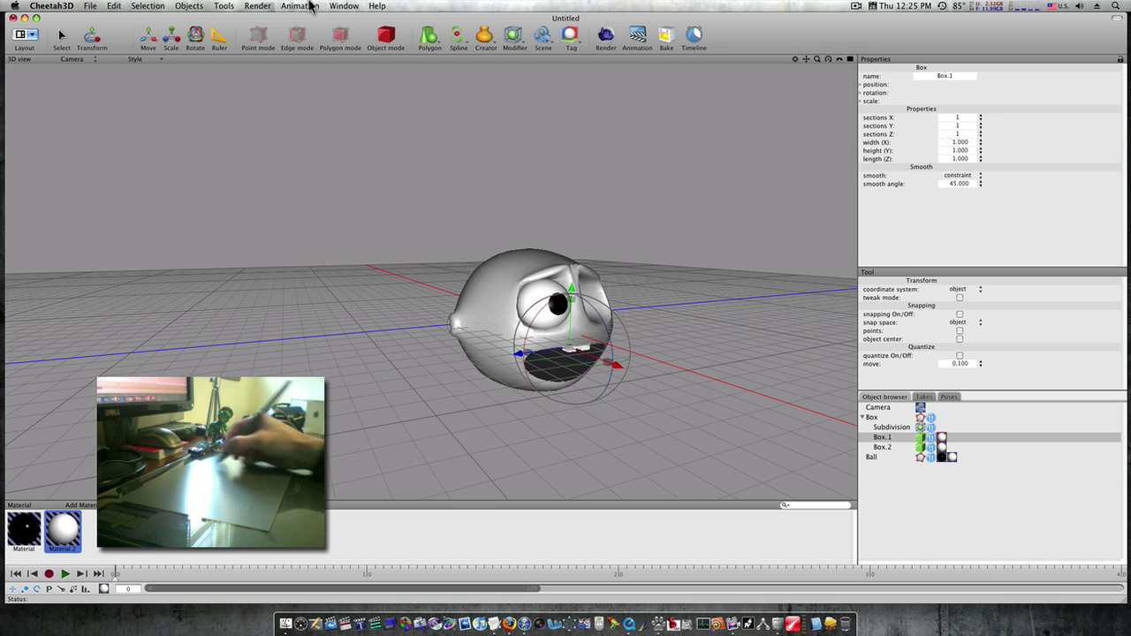
alt+right_drag(480, 360, 592, 365)
click(606, 37)
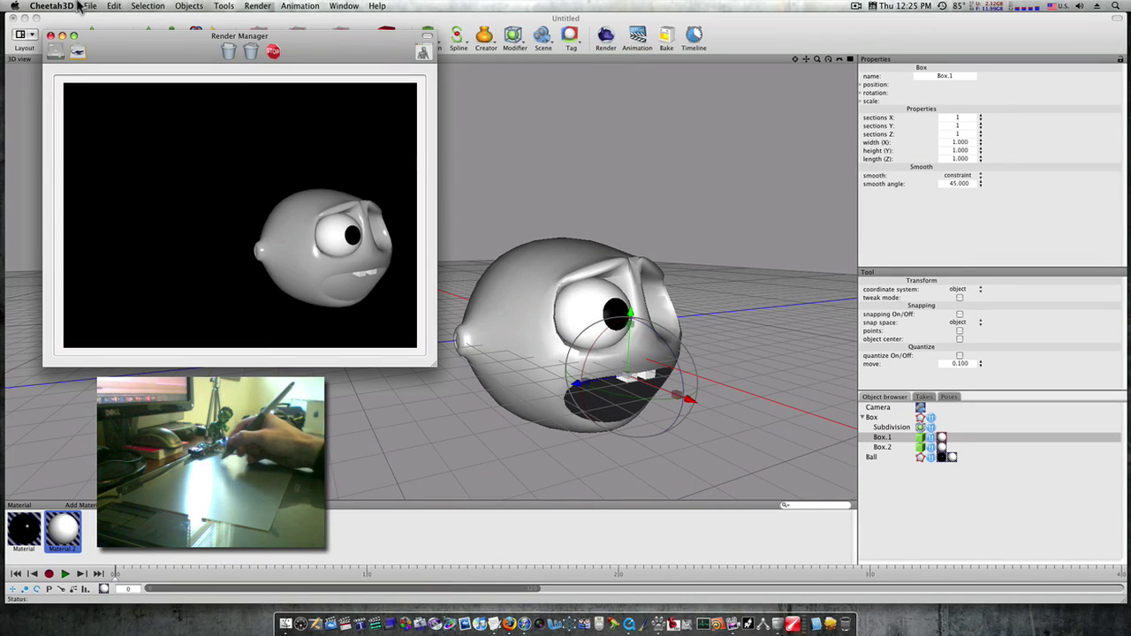
click(50, 35)
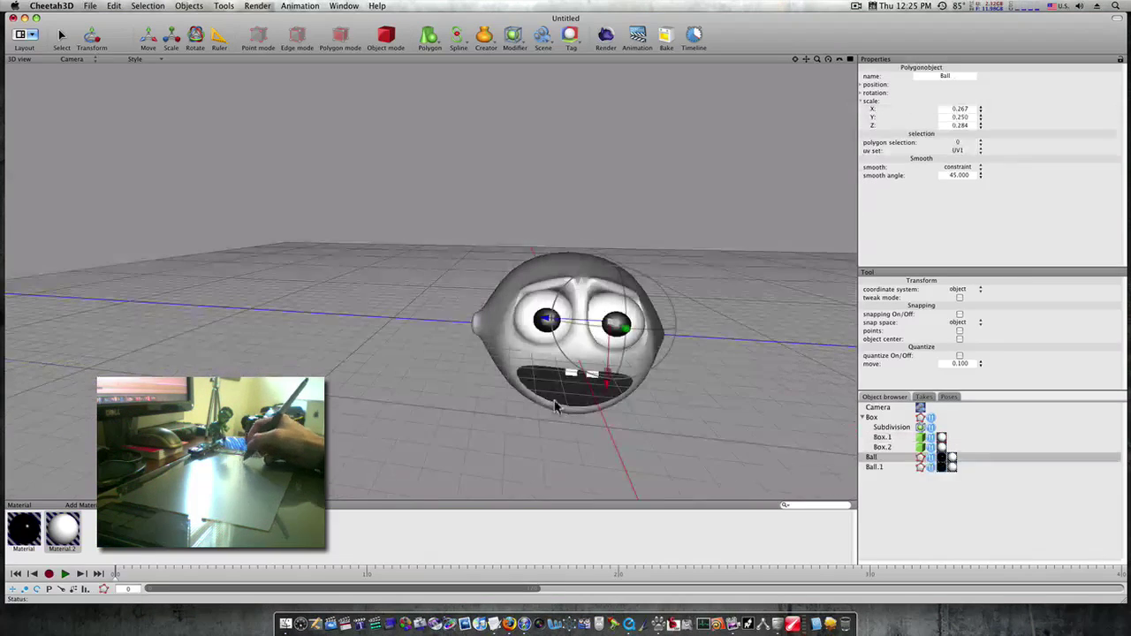
Step: Select the Box.2 tooth and move it along its Z axis closer to the other tooth
click(886, 448)
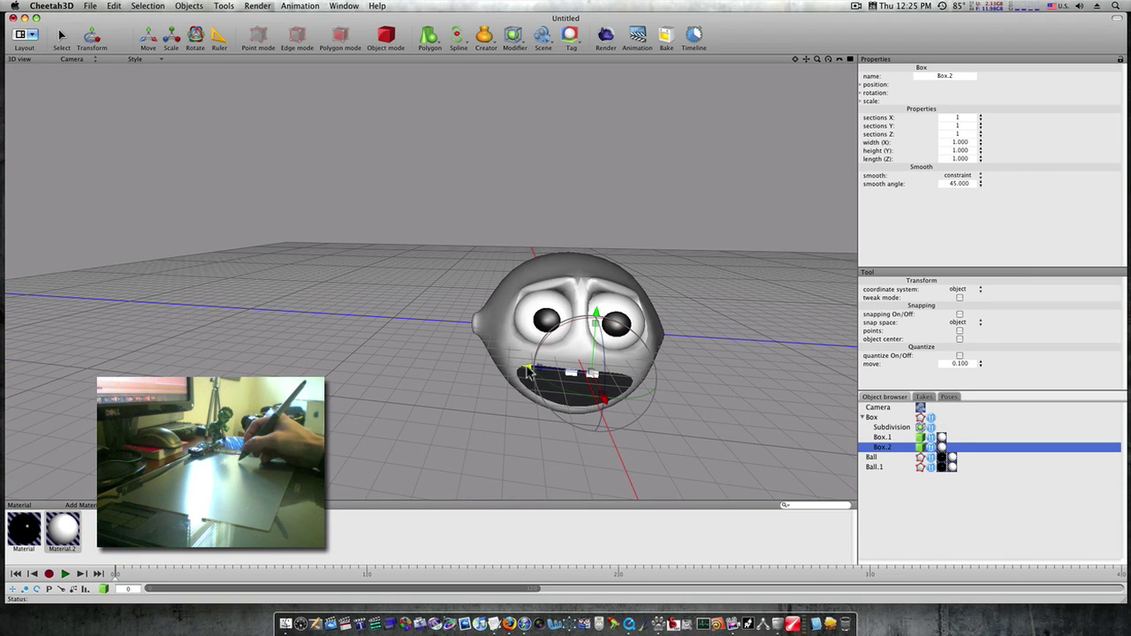
drag(527, 371, 512, 393)
Step: Create a third Material with a light tan skin color and apply it to the head
click(75, 508)
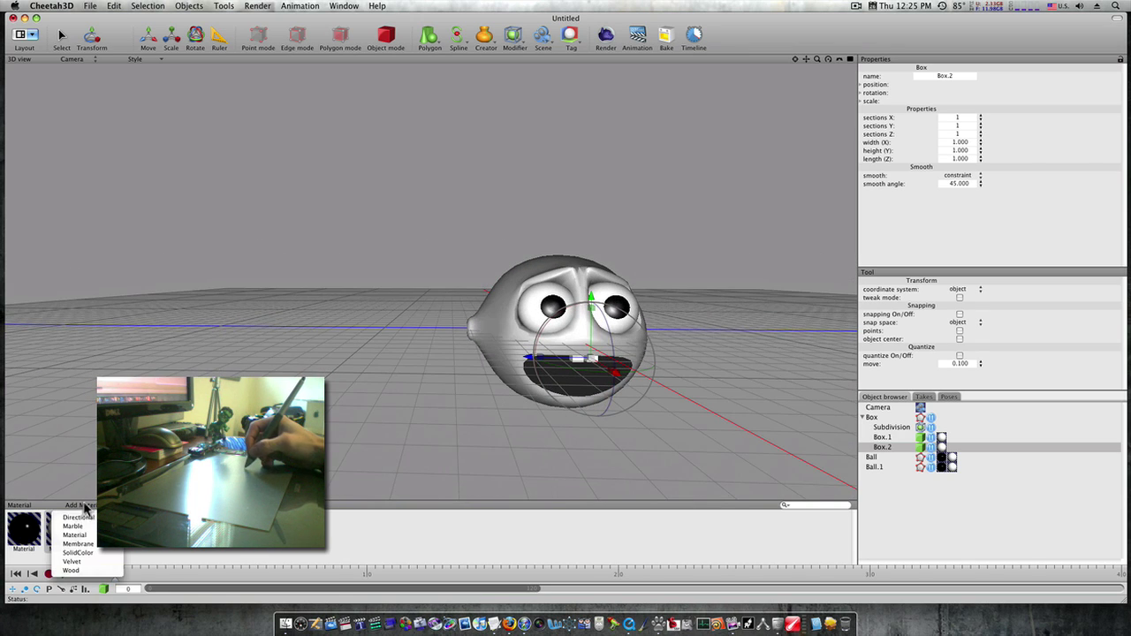
click(88, 542)
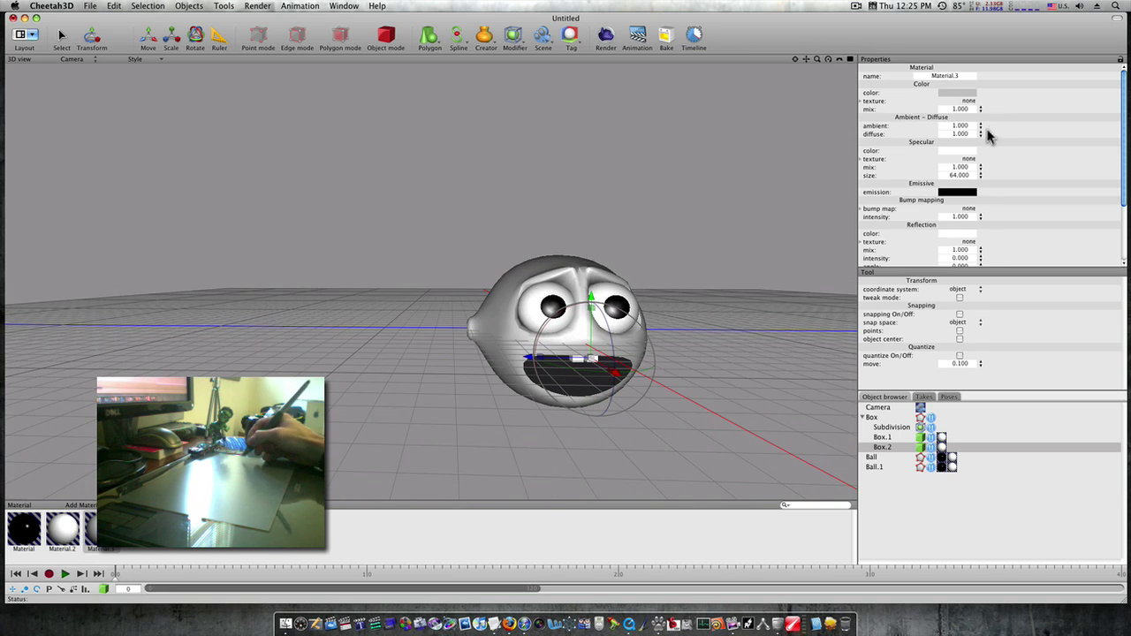
click(966, 92)
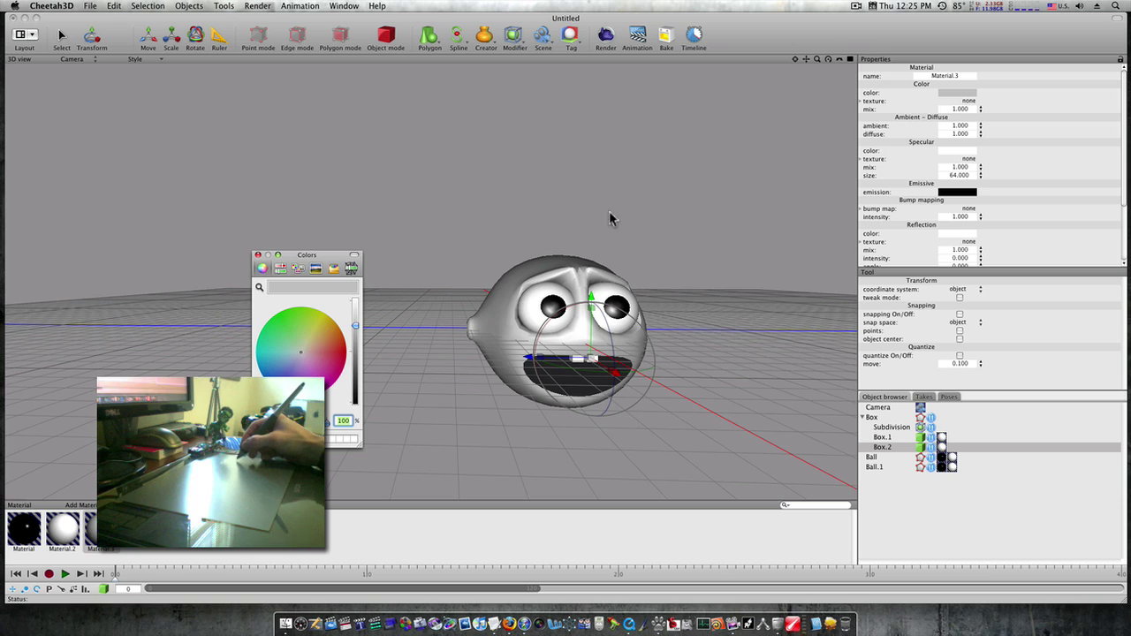
click(316, 349)
drag(358, 328, 357, 310)
click(257, 256)
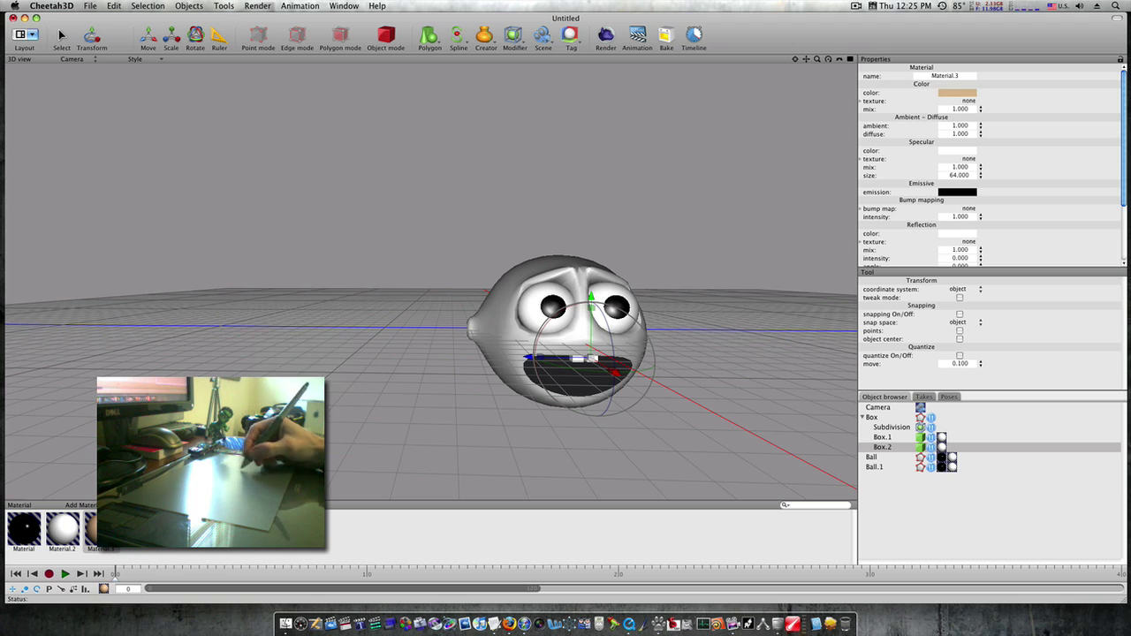
drag(339, 399, 504, 340)
Step: Render the skin-colored head from the front and again from a closer side view
click(606, 35)
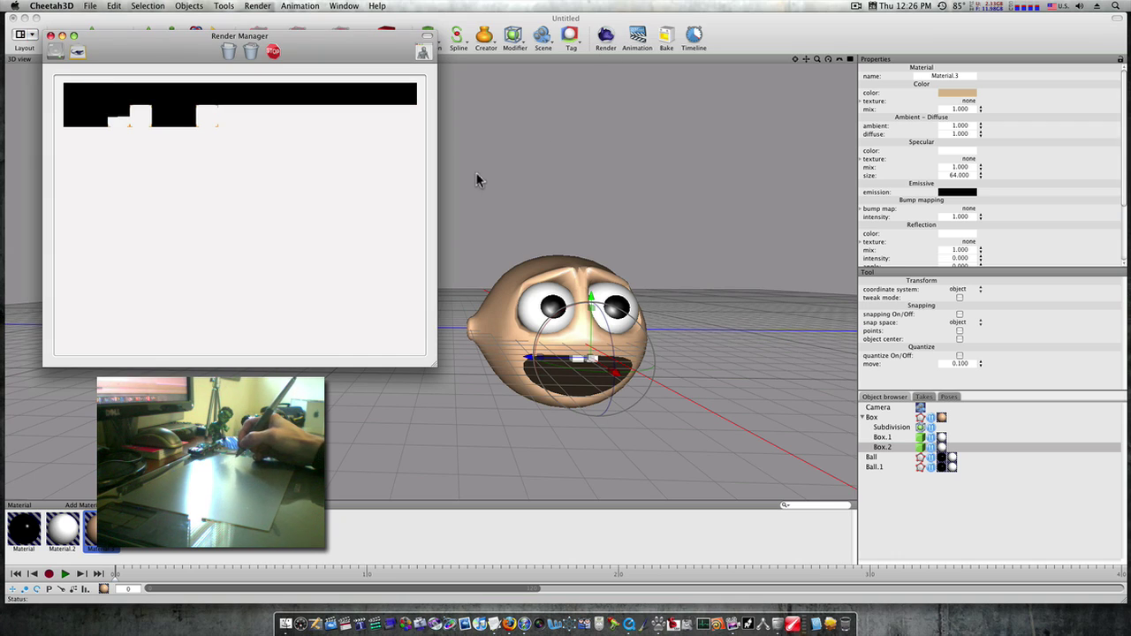
click(50, 36)
middle_drag(316, 330, 576, 402)
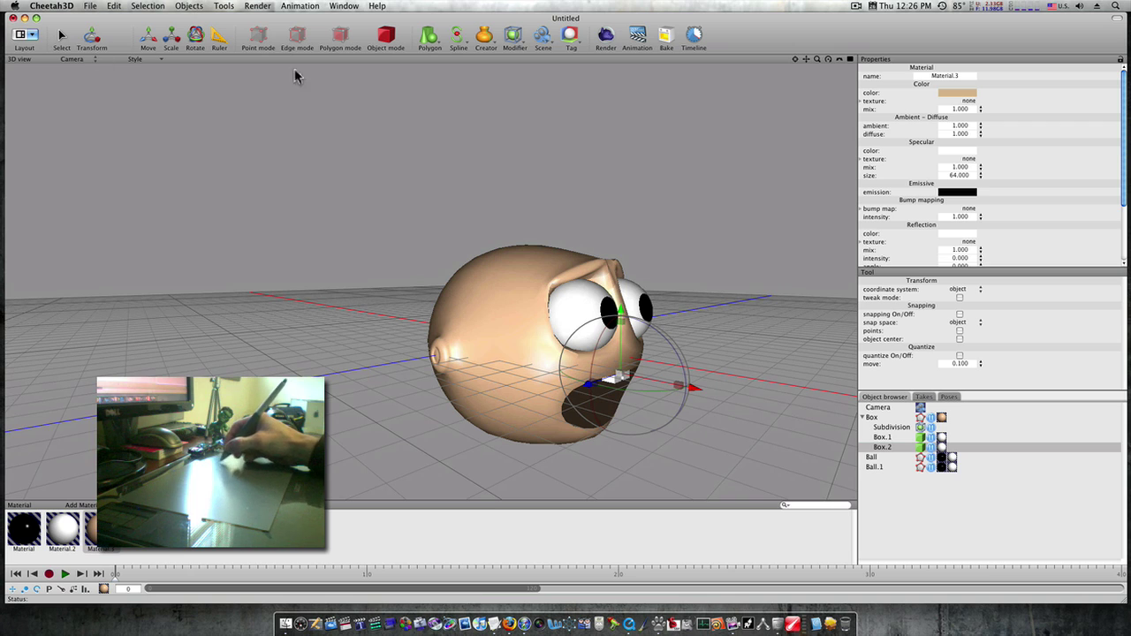
click(602, 44)
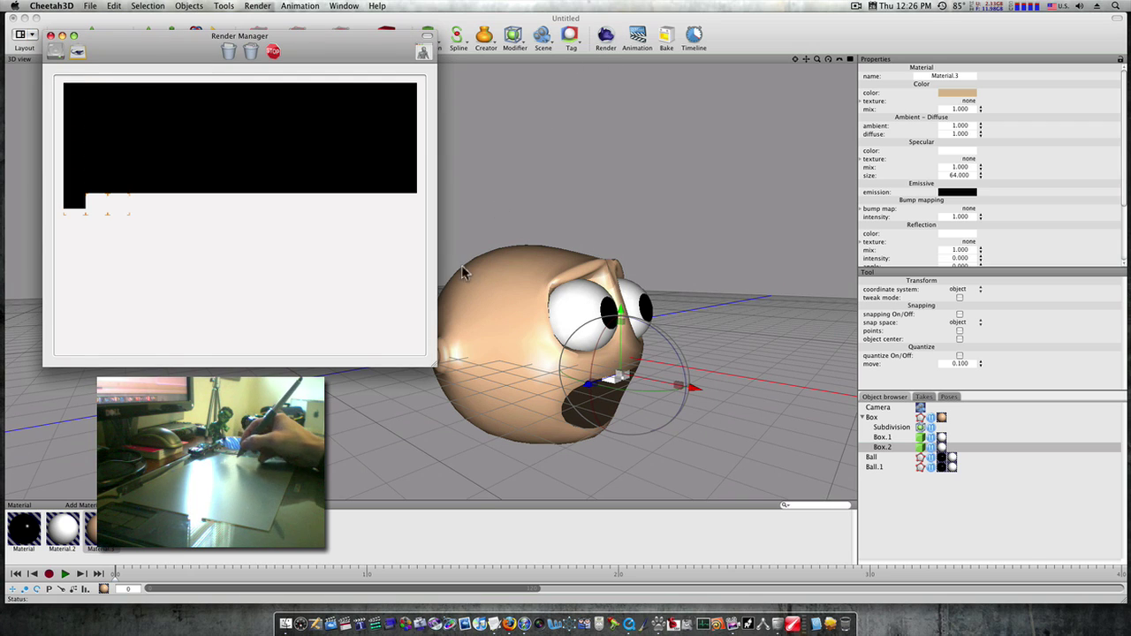